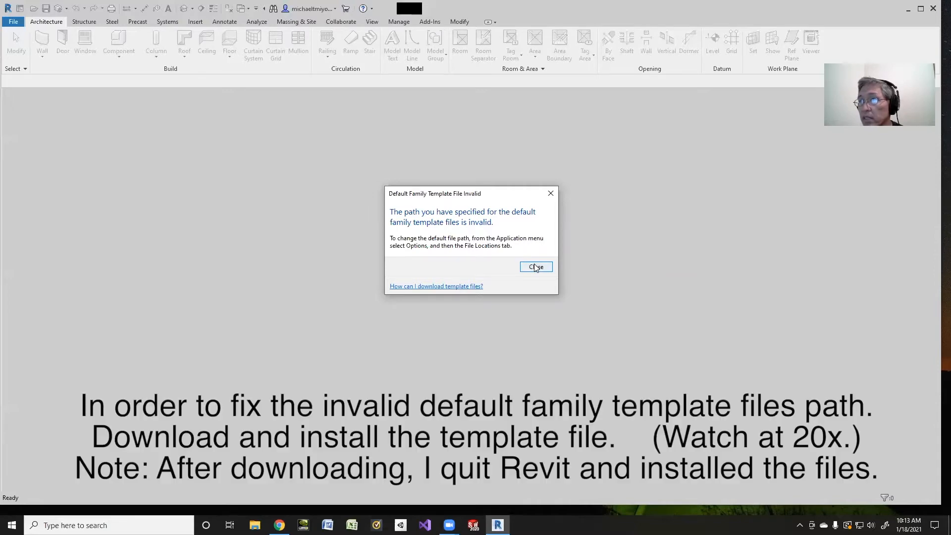
Follow the template download help link to the Revit 2021 content page and find the English - United States packages
{"action": "left_click", "coordinate": [424, 286]}
{"action": "left_click", "coordinate": [660, 300]}
{"action": "scroll", "coordinate": [660, 300], "scroll_direction": "down", "scroll_amount": 4}
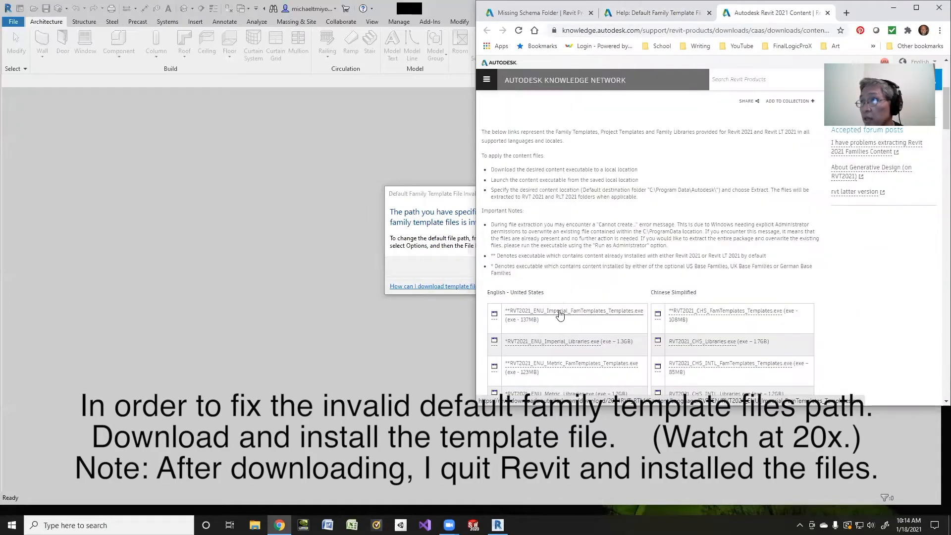
Download the Imperial and Metric family template and library packages for English - United States
{"action": "left_click", "coordinate": [559, 313]}
{"action": "scroll", "coordinate": [653, 217], "scroll_direction": "down", "scroll_amount": 2}
{"action": "left_click", "coordinate": [539, 244]}
{"action": "left_click", "coordinate": [535, 265]}
{"action": "left_click", "coordinate": [533, 296]}
Show the downloaded package in its folder and launch RVT2021_ENU_Imperial_FamTemplates_Templates.exe
{"action": "left_click", "coordinate": [812, 391]}
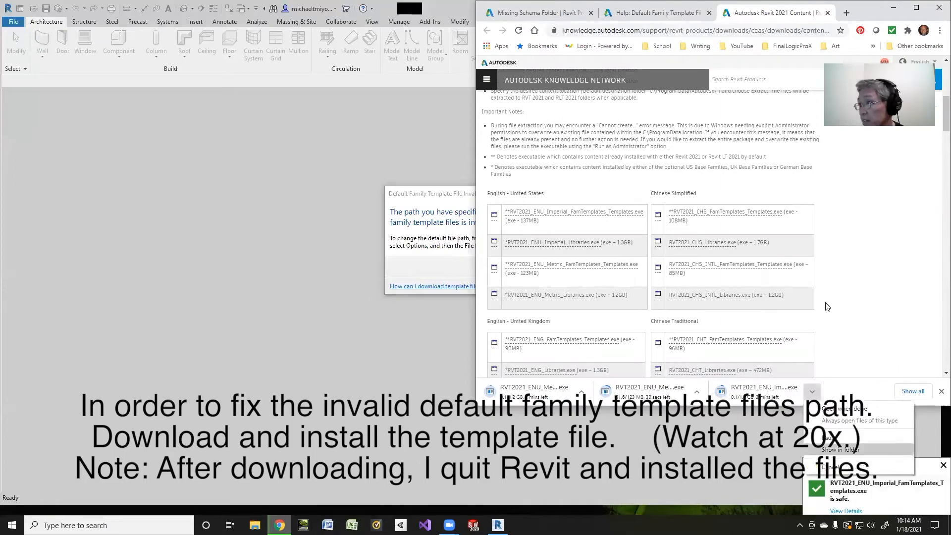
{"action": "left_click", "coordinate": [835, 447]}
{"action": "double_click", "coordinate": [223, 125]}
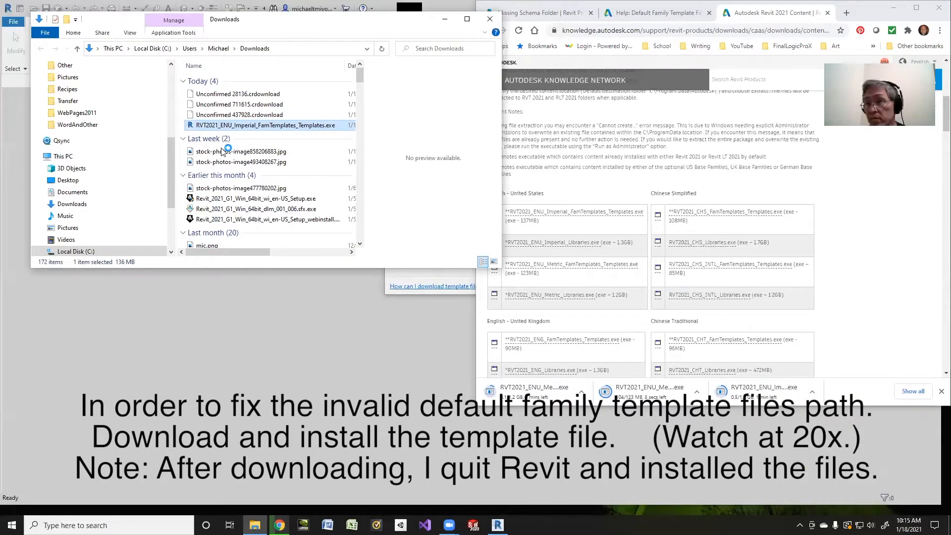
Switch to Revit, dismiss the invalid template path message and quit the program
{"action": "left_click", "coordinate": [497, 525]}
{"action": "left_click", "coordinate": [534, 268]}
{"action": "left_click", "coordinate": [932, 8]}
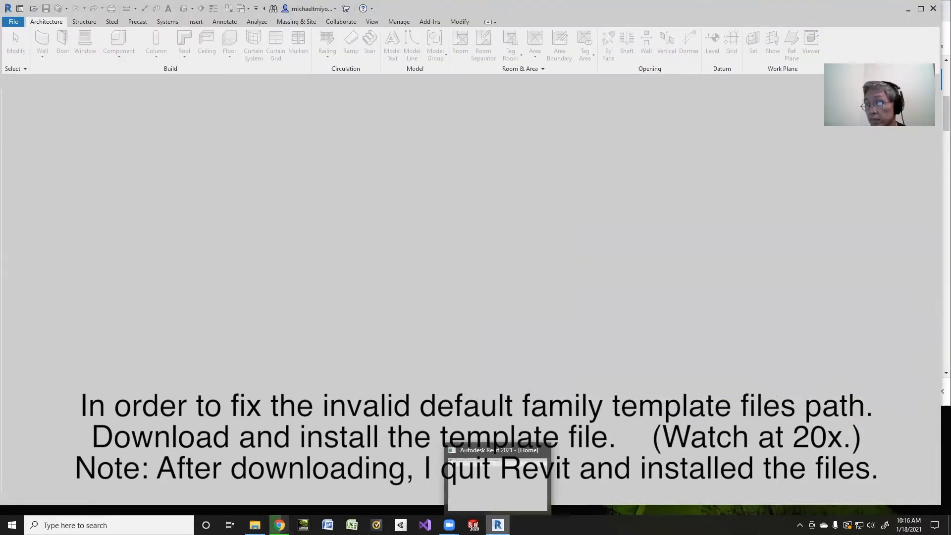
{"action": "right_click", "coordinate": [497, 524]}
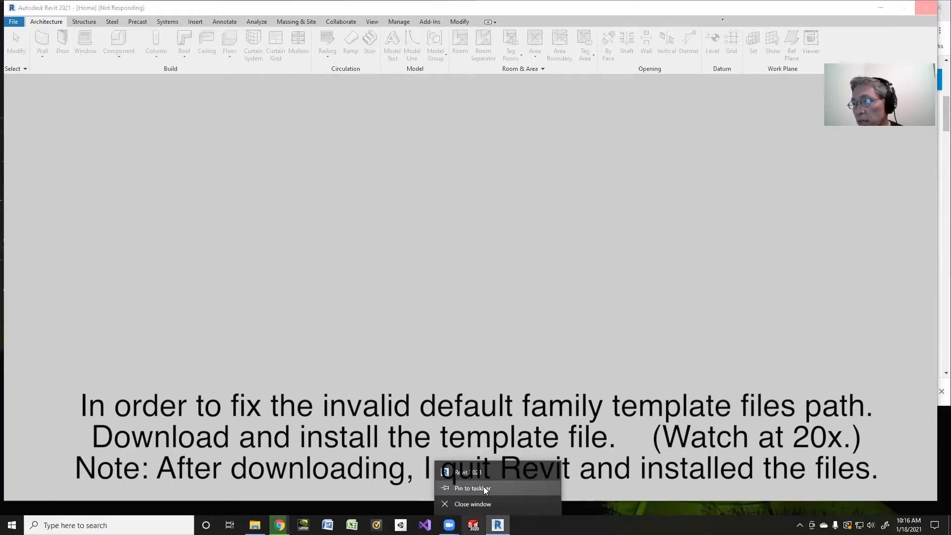
{"action": "left_click", "coordinate": [473, 504]}
{"action": "left_click", "coordinate": [457, 266]}
Extract the Imperial family templates package from the Downloads folder and launch RVT2021_ENU_Metric_FamTemplates_Templates.exe
{"action": "left_click", "coordinate": [289, 147]}
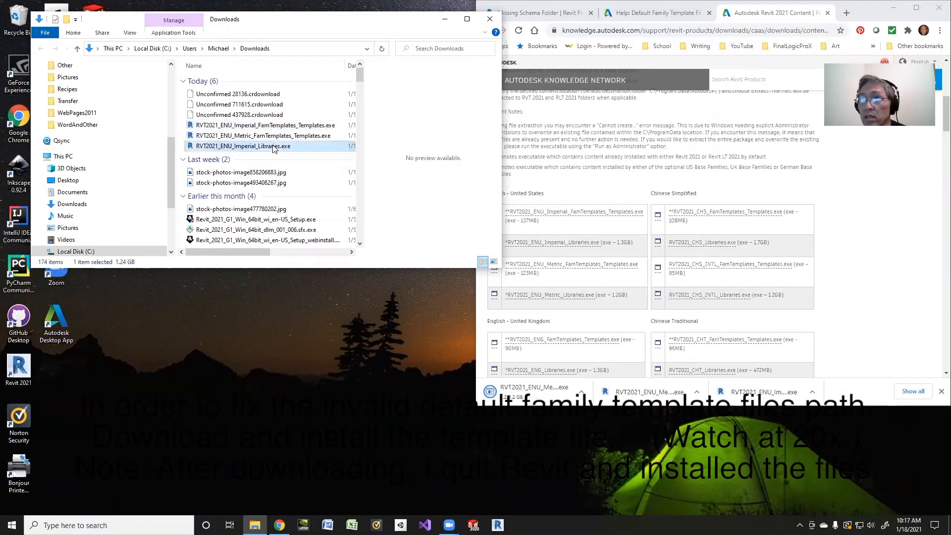
{"action": "left_click", "coordinate": [288, 156]}
{"action": "left_click", "coordinate": [383, 50]}
{"action": "double_click", "coordinate": [292, 126]}
{"action": "left_click", "coordinate": [514, 345]}
{"action": "double_click", "coordinate": [292, 116]}
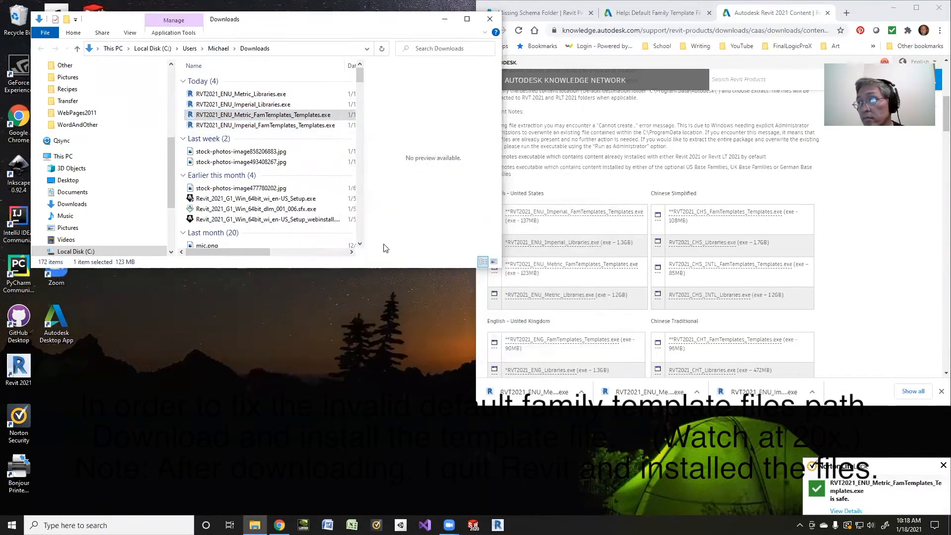
Run the RVT2021_ENU_Imperial_Libraries.exe and RVT2021_ENU_Metric_Libraries.exe installers to extract both family libraries
{"action": "double_click", "coordinate": [243, 104]}
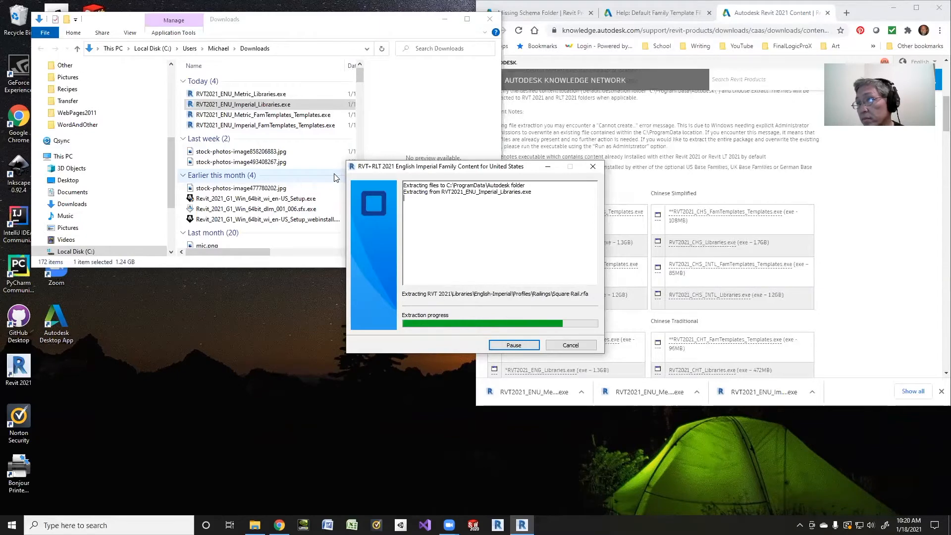
{"action": "right_click", "coordinate": [247, 94]}
{"action": "left_click", "coordinate": [269, 114]}
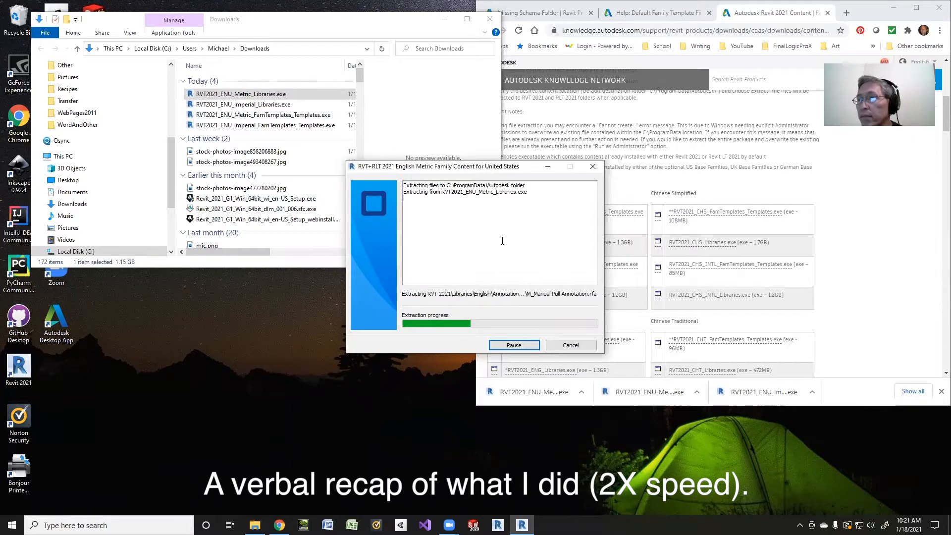
{"action": "left_click", "coordinate": [749, 14]}
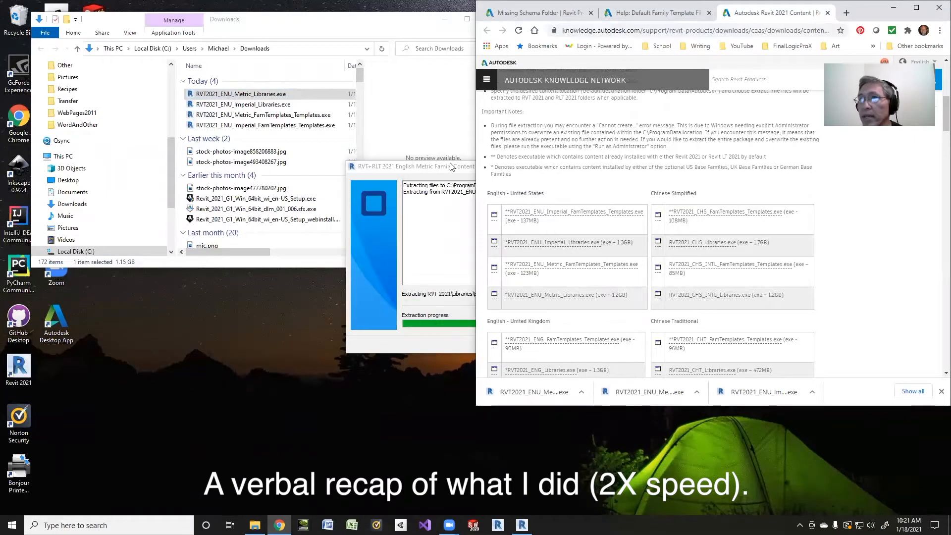
{"action": "left_click", "coordinate": [391, 169]}
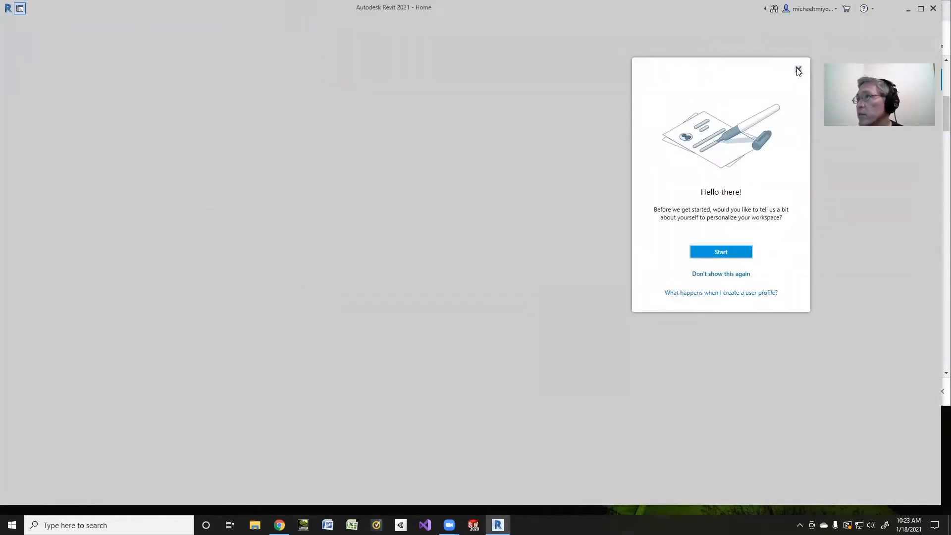
Dismiss the workspace personalization prompt in Revit 2021
{"action": "left_click", "coordinate": [798, 70]}
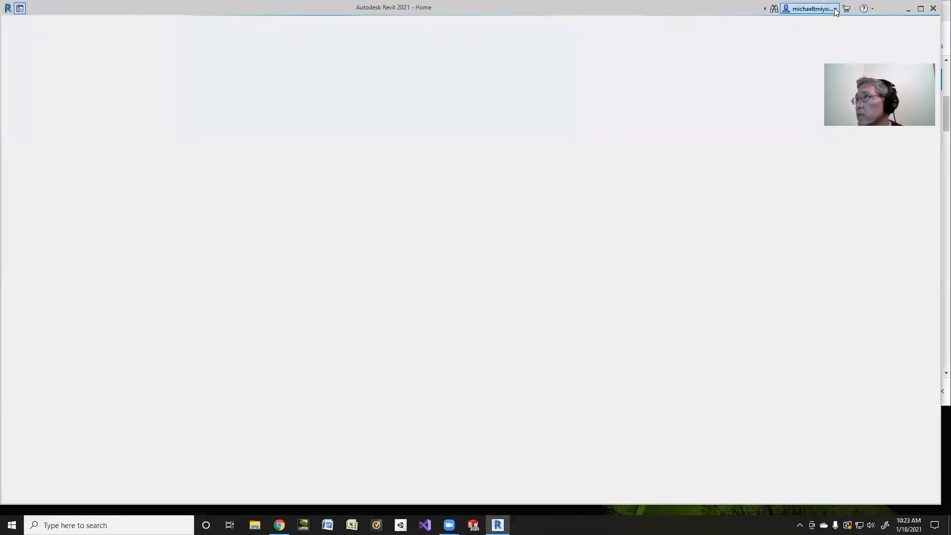
{"action": "left_click", "coordinate": [834, 9]}
{"action": "left_click", "coordinate": [834, 9]}
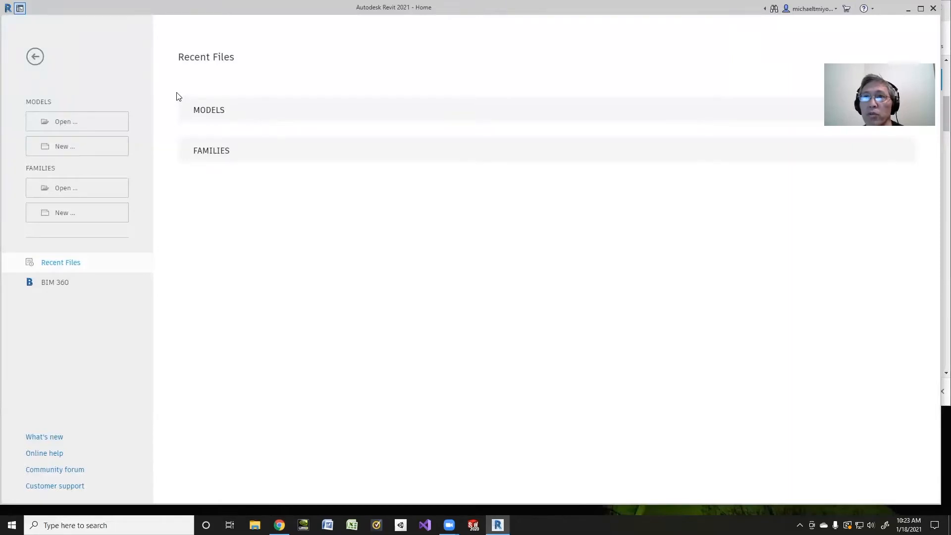
Create a new project based on the Imperial-Construction Template
{"action": "left_click", "coordinate": [50, 148]}
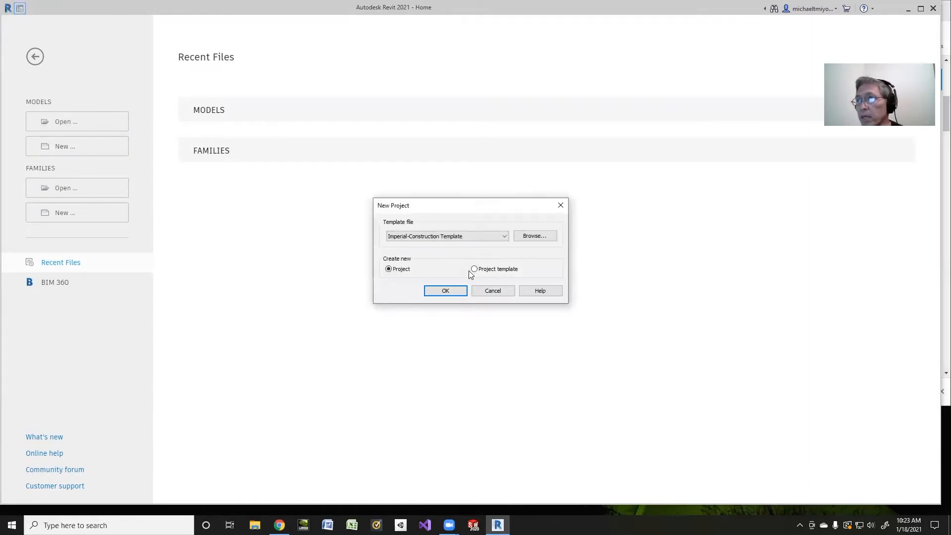
{"action": "left_click", "coordinate": [503, 237]}
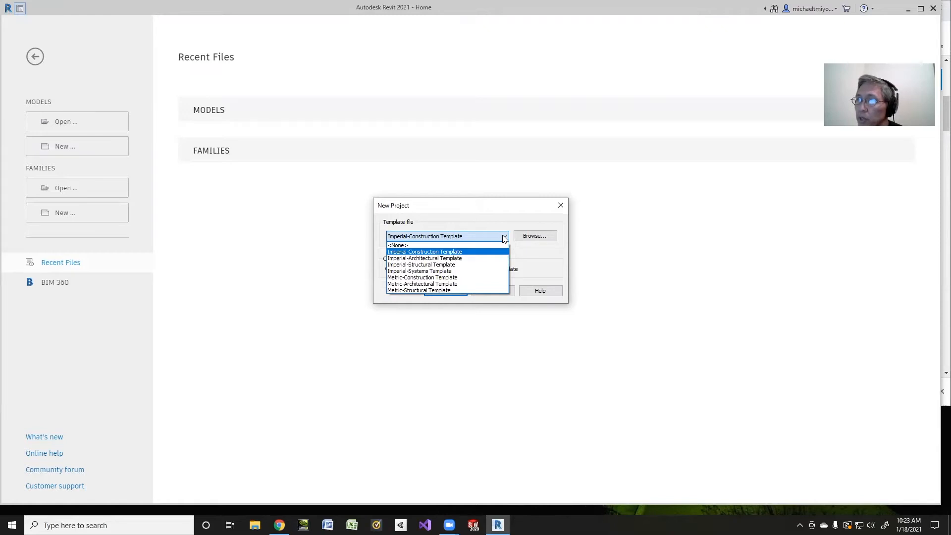
{"action": "left_click", "coordinate": [503, 237]}
{"action": "left_click", "coordinate": [503, 237]}
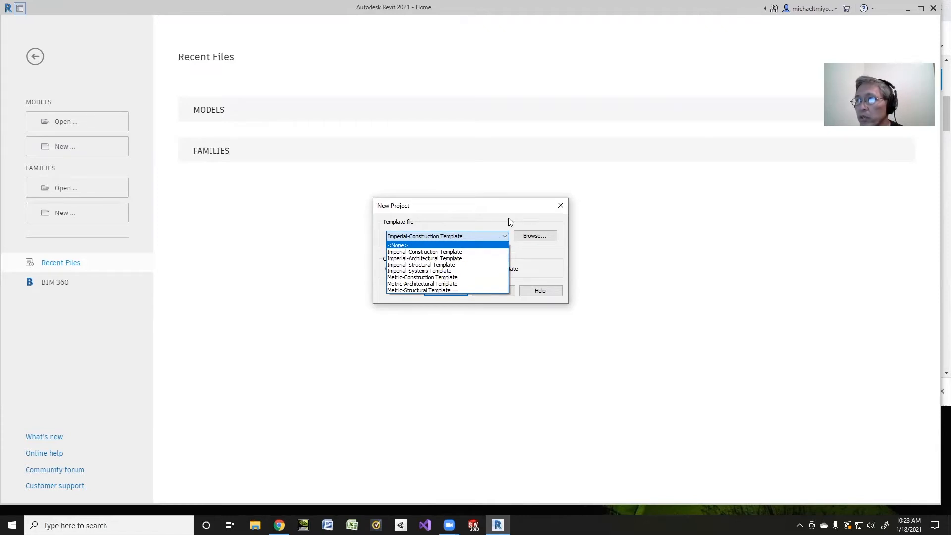
{"action": "left_click", "coordinate": [470, 252]}
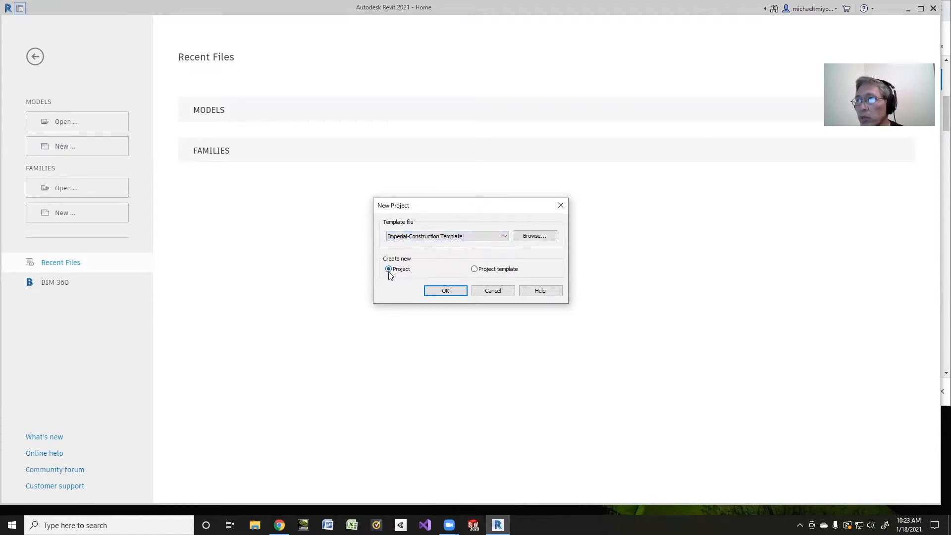
{"action": "left_click", "coordinate": [431, 289]}
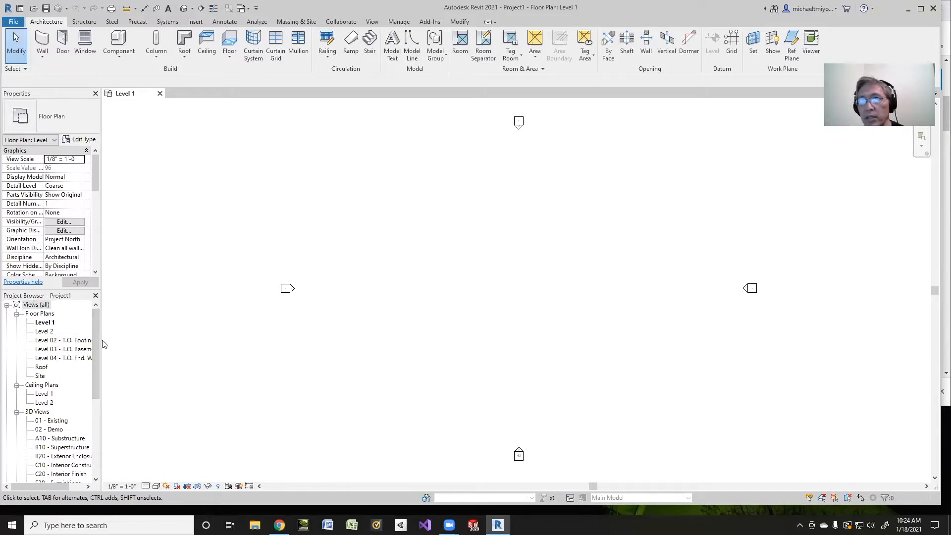
Look through the project's views and open the North building elevation
{"action": "left_click_drag", "start_coordinate": [97, 331], "coordinate": [102, 402]}
{"action": "scroll", "coordinate": [103, 407], "scroll_direction": "down", "scroll_amount": 2}
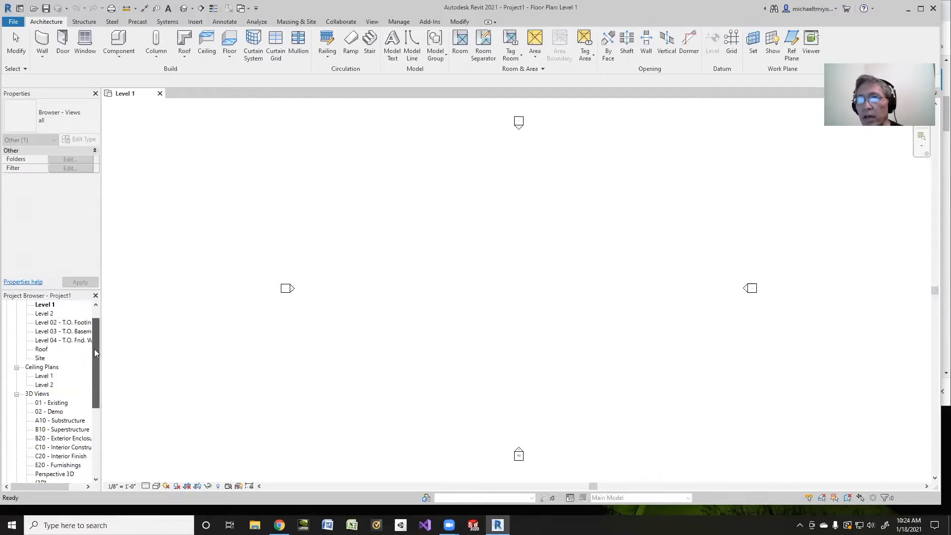
{"action": "left_click_drag", "start_coordinate": [97, 405], "coordinate": [96, 327]}
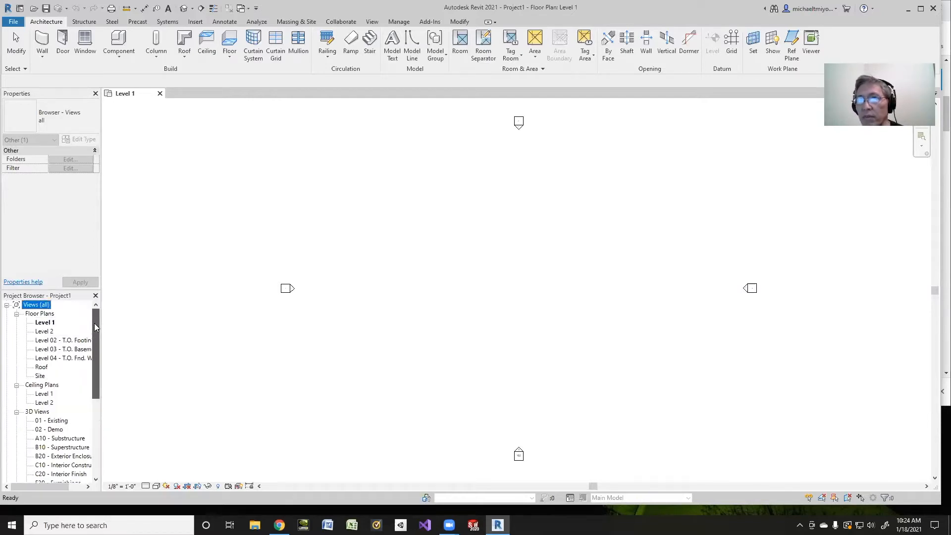
{"action": "left_click", "coordinate": [48, 332]}
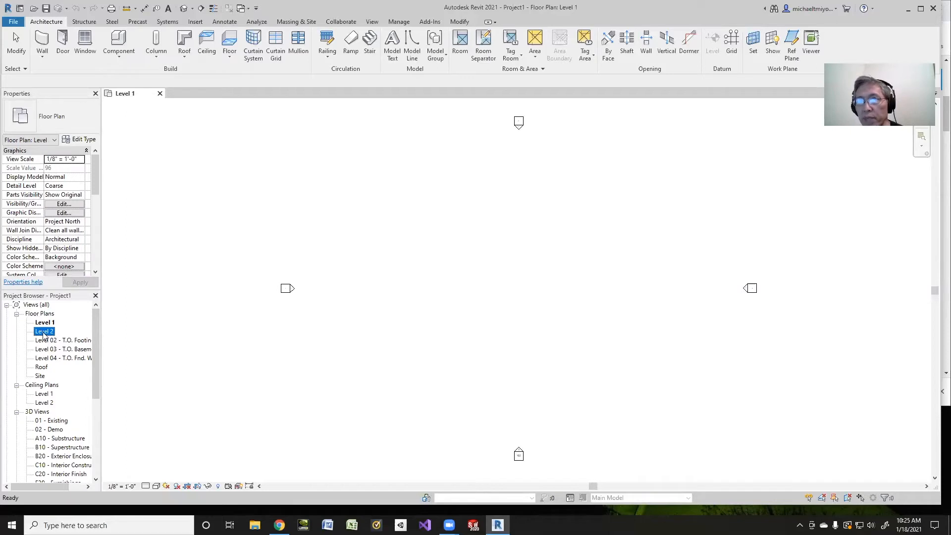
{"action": "left_click_drag", "start_coordinate": [95, 330], "coordinate": [101, 411]}
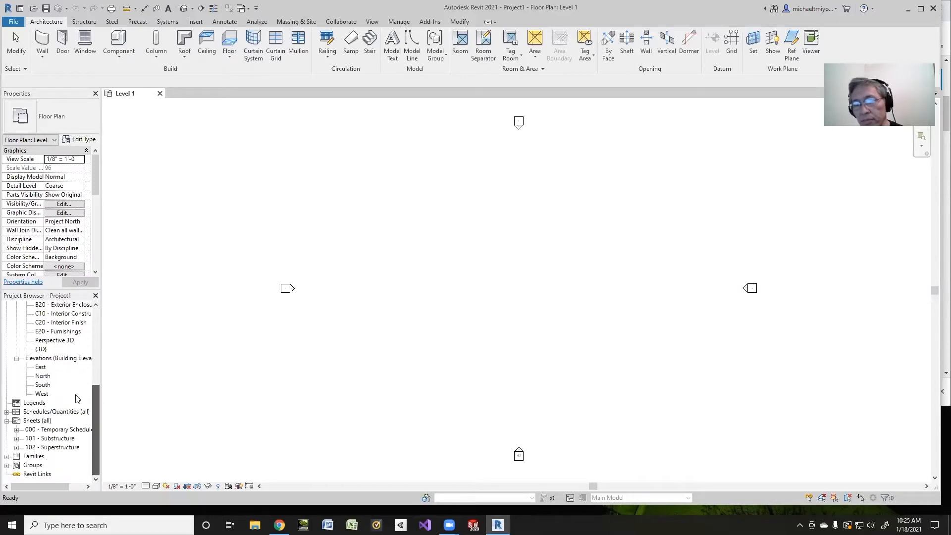
{"action": "double_click", "coordinate": [43, 376]}
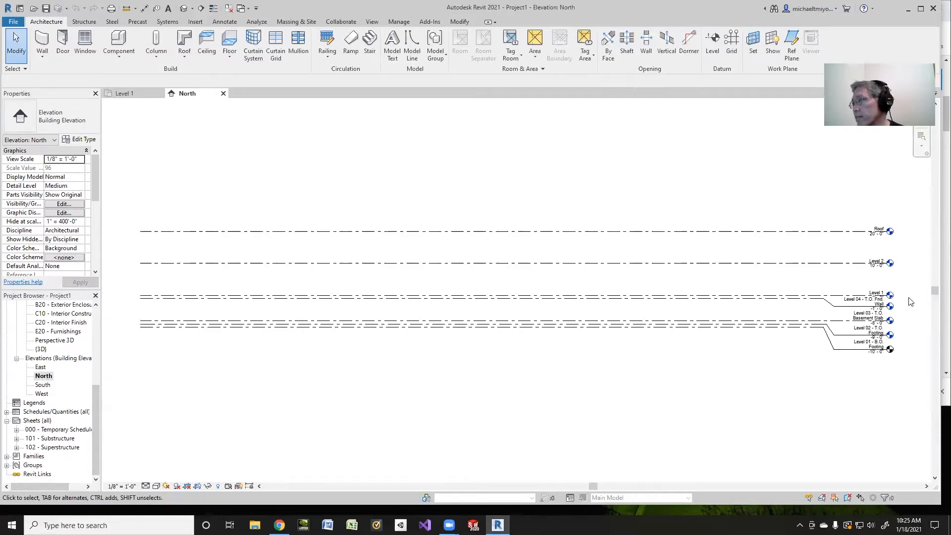
{"action": "left_click_drag", "start_coordinate": [909, 303], "coordinate": [857, 357]}
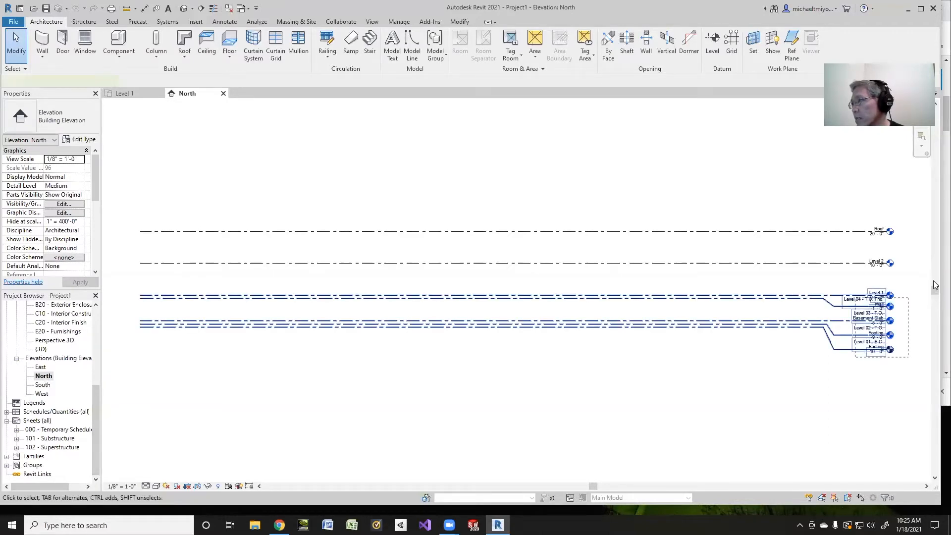
{"action": "left_click", "coordinate": [921, 271]}
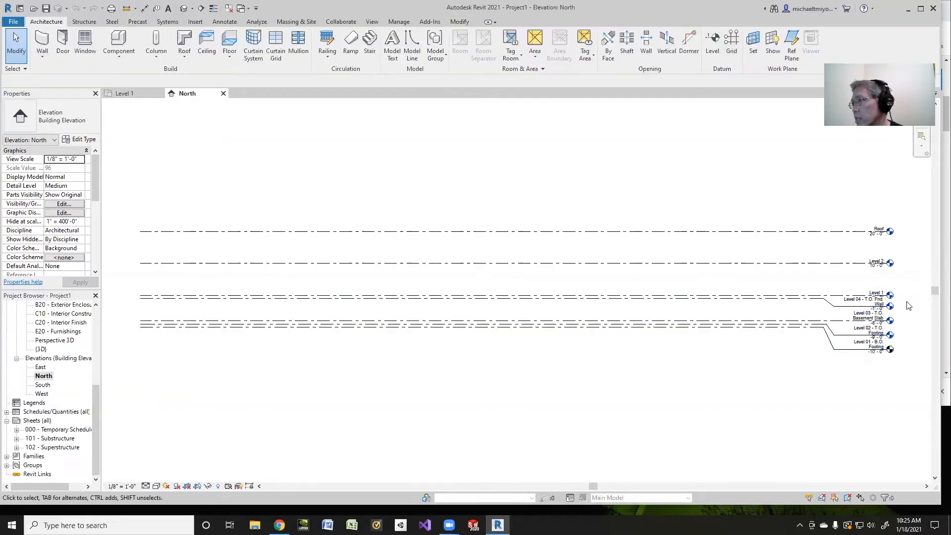
{"action": "left_click_drag", "start_coordinate": [906, 303], "coordinate": [873, 335]}
{"action": "left_click", "coordinate": [864, 349], "text": "ctrl"}
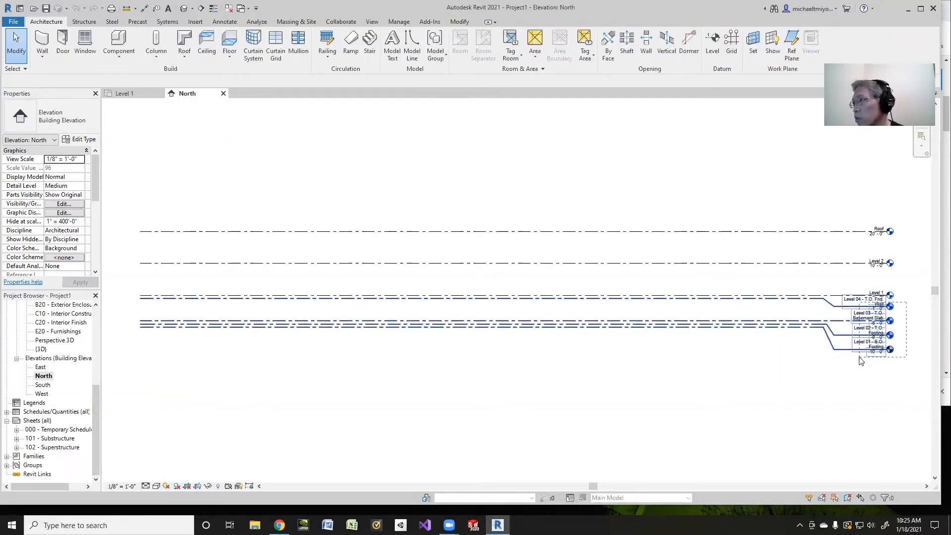
{"action": "left_click_drag", "start_coordinate": [859, 361], "coordinate": [859, 357]}
{"action": "left_click", "coordinate": [916, 306]}
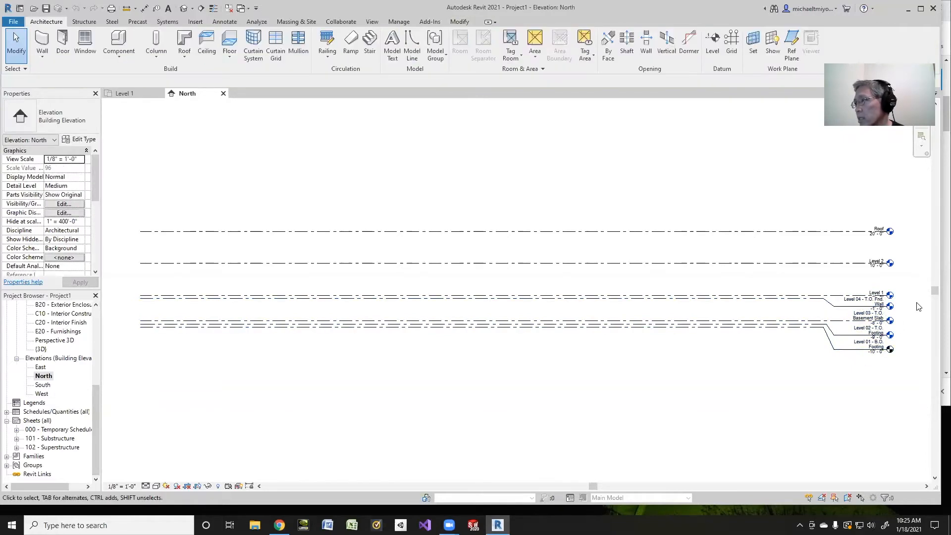
{"action": "left_click_drag", "start_coordinate": [916, 303], "coordinate": [850, 359]}
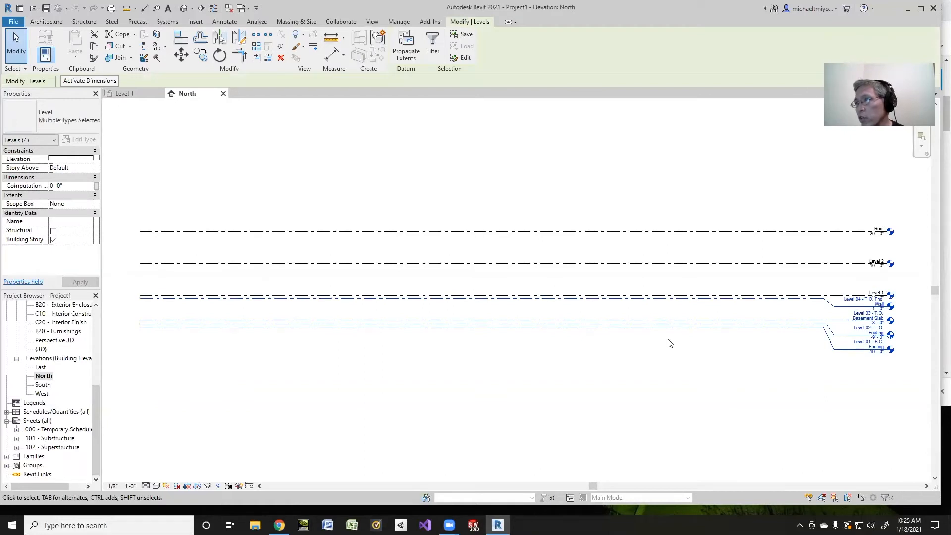
{"action": "left_click_drag", "start_coordinate": [668, 341], "coordinate": [801, 403]}
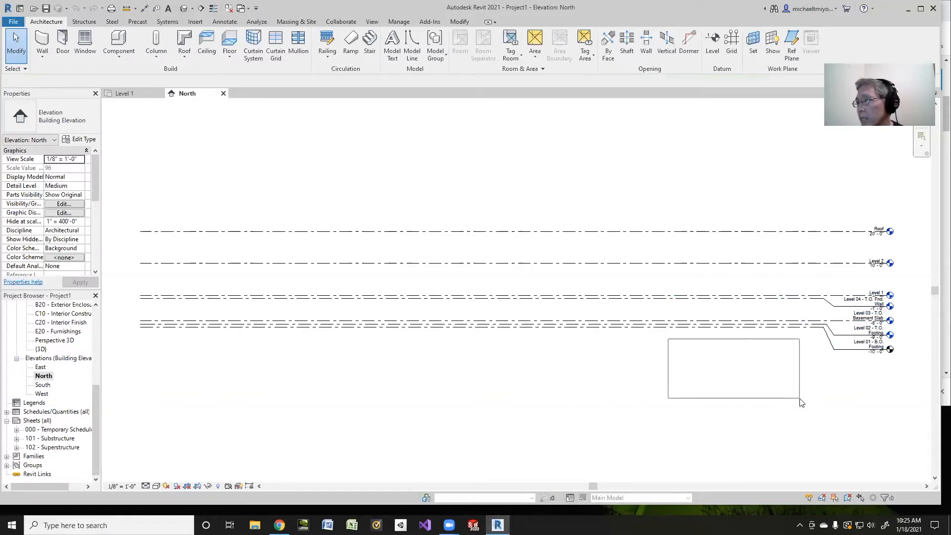
{"action": "left_click_drag", "start_coordinate": [801, 403], "coordinate": [802, 403]}
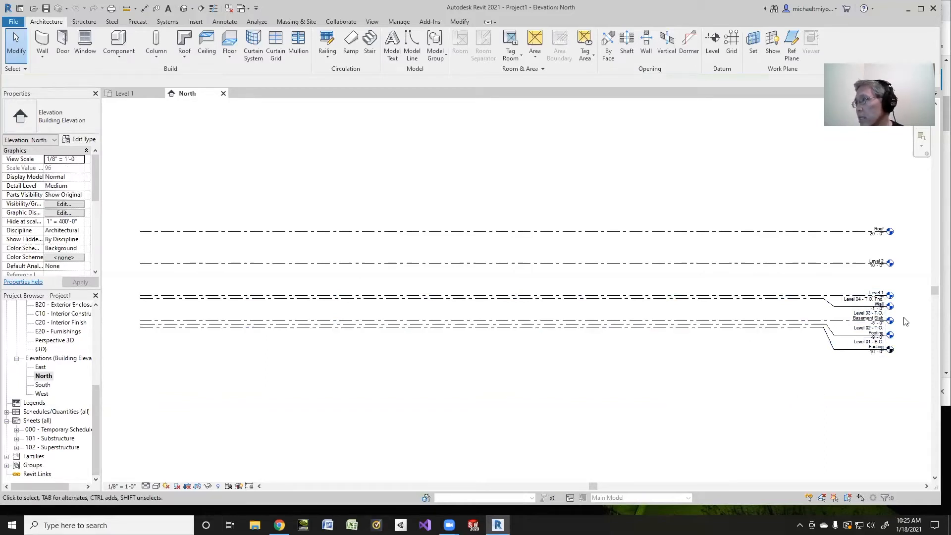
Delete the four levels below Level 1, Level 01 to Level 04, together with their floor plan views
{"action": "left_click_drag", "start_coordinate": [917, 305], "coordinate": [797, 374]}
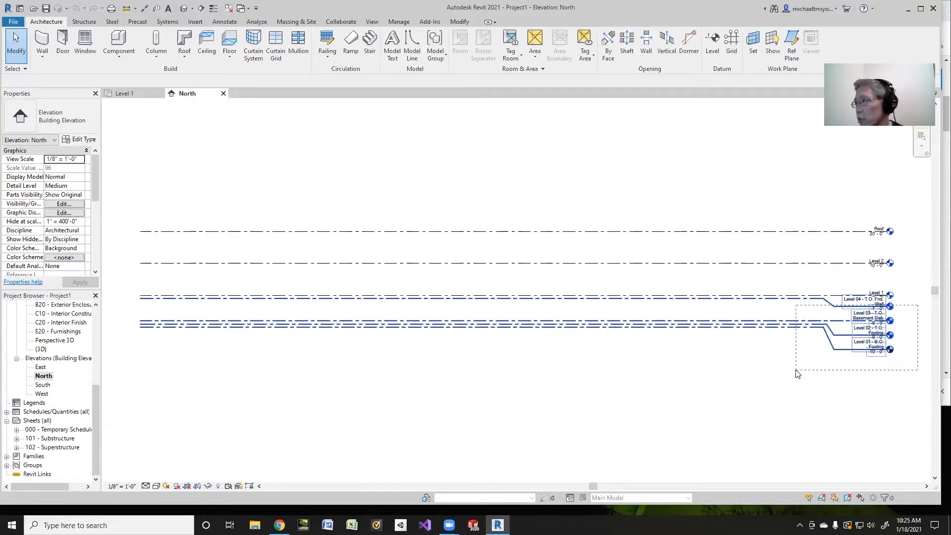
{"action": "left_click_drag", "start_coordinate": [796, 370], "coordinate": [796, 369]}
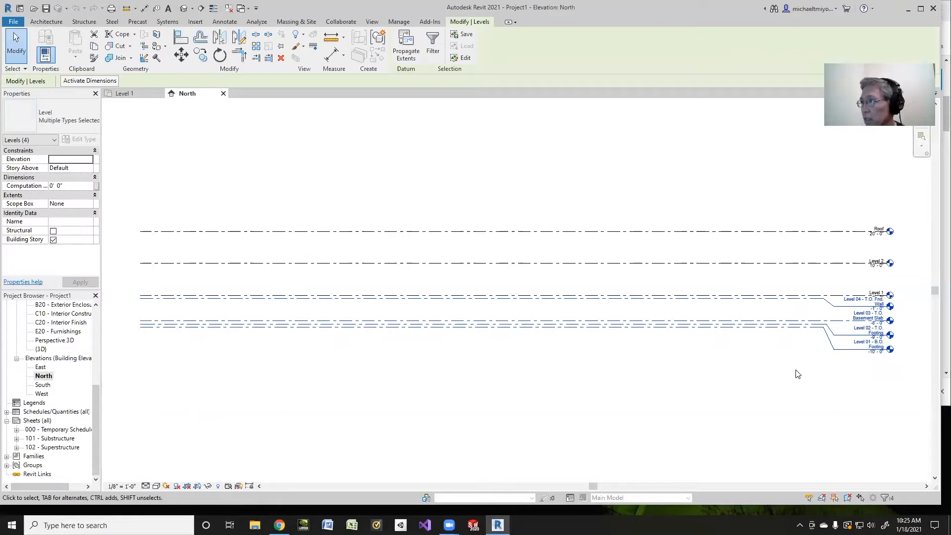
{"action": "key", "text": "Delete"}
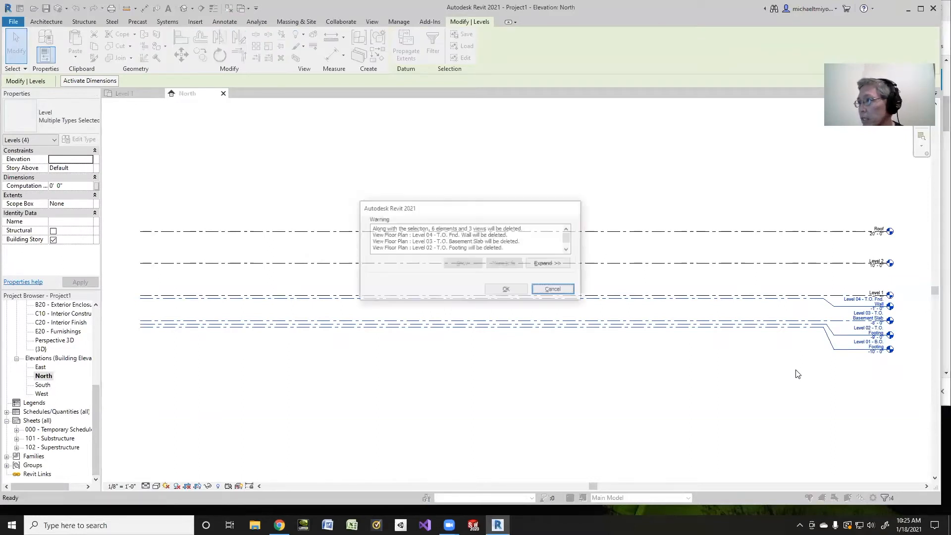
{"action": "left_click", "coordinate": [507, 289]}
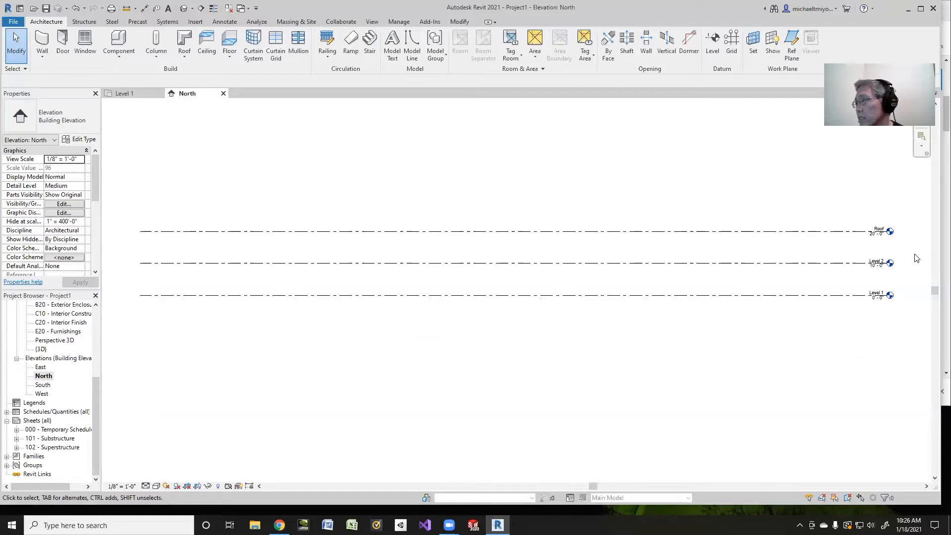
Delete Level 2 together with its floor plan and ceiling plan views
{"action": "left_click_drag", "start_coordinate": [909, 254], "coordinate": [835, 286]}
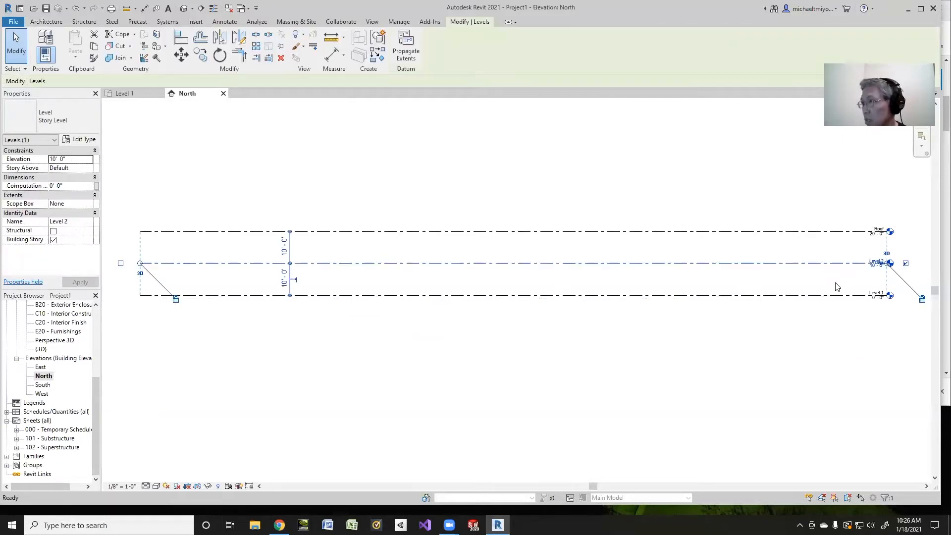
{"action": "key", "text": "Delete"}
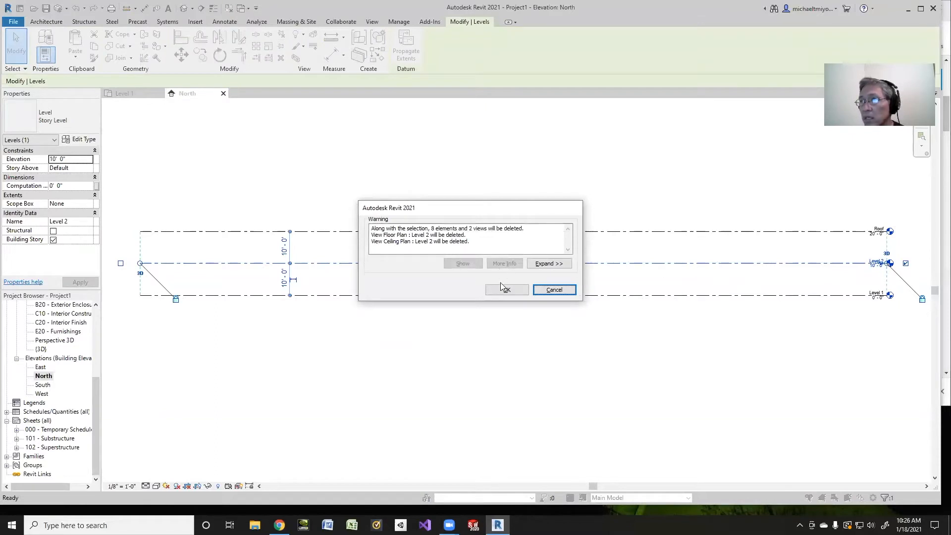
{"action": "left_click", "coordinate": [504, 290]}
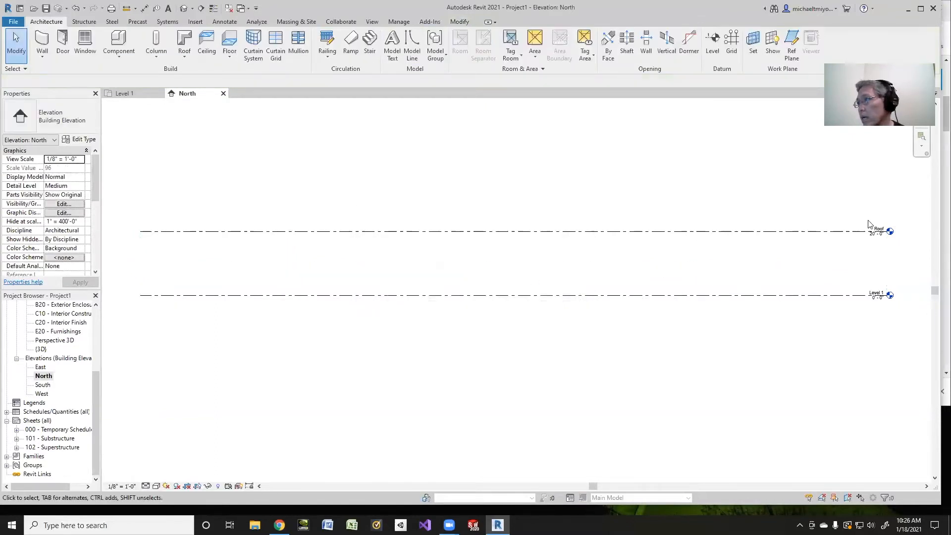
Set the Roof level's height above Level 1 to 10'
{"action": "left_click", "coordinate": [874, 237]}
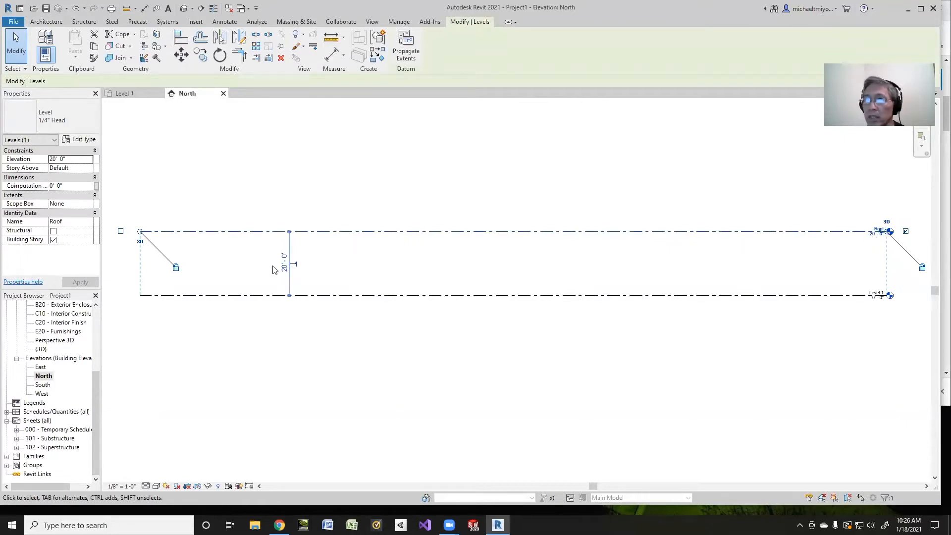
{"action": "left_click", "coordinate": [284, 268]}
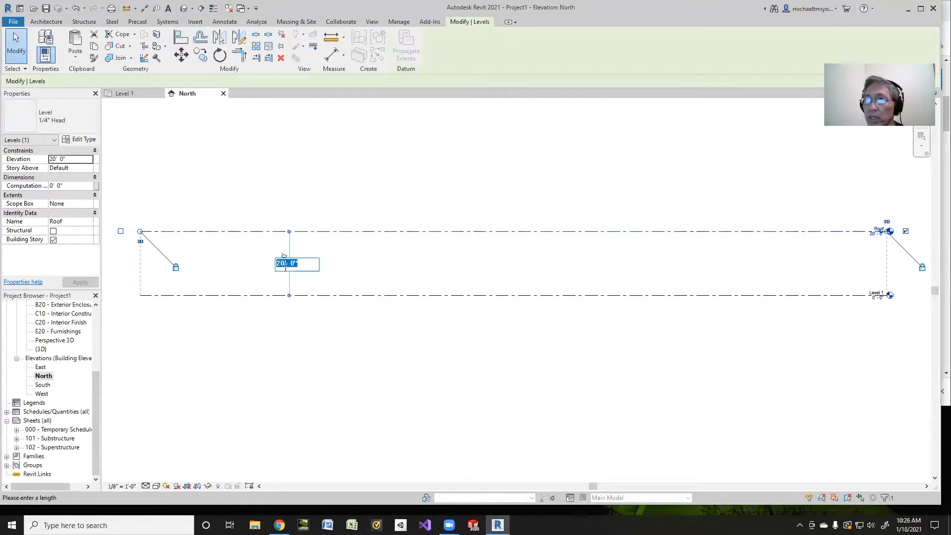
{"action": "type", "text": "10"}
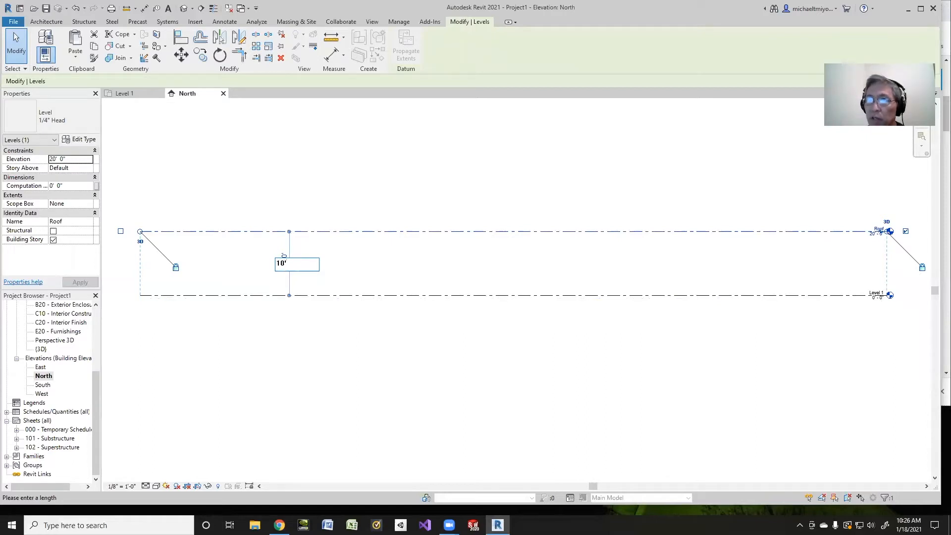
{"action": "key", "text": "Return"}
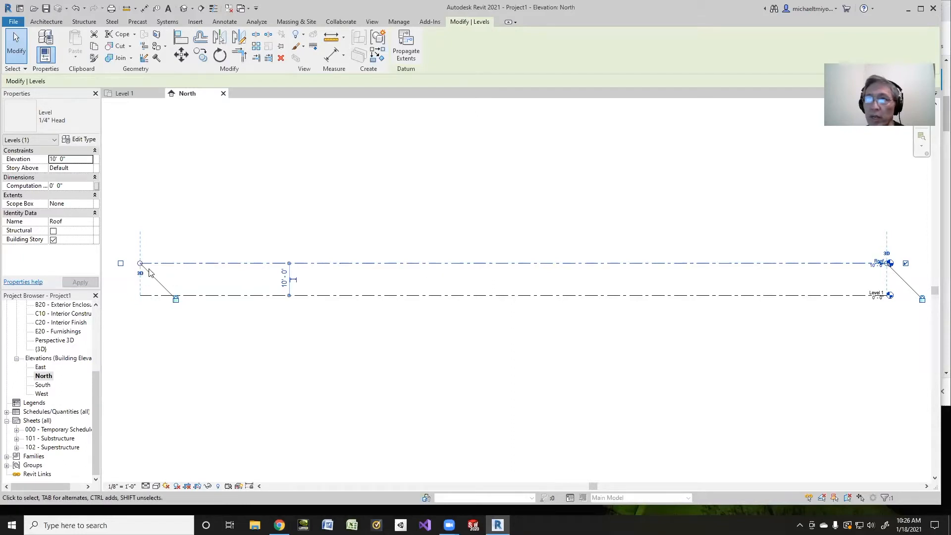
Shorten the Roof and Level 1 lines to well under half their length from the end without level heads, and close the North elevation
{"action": "left_click_drag", "start_coordinate": [140, 263], "coordinate": [590, 266]}
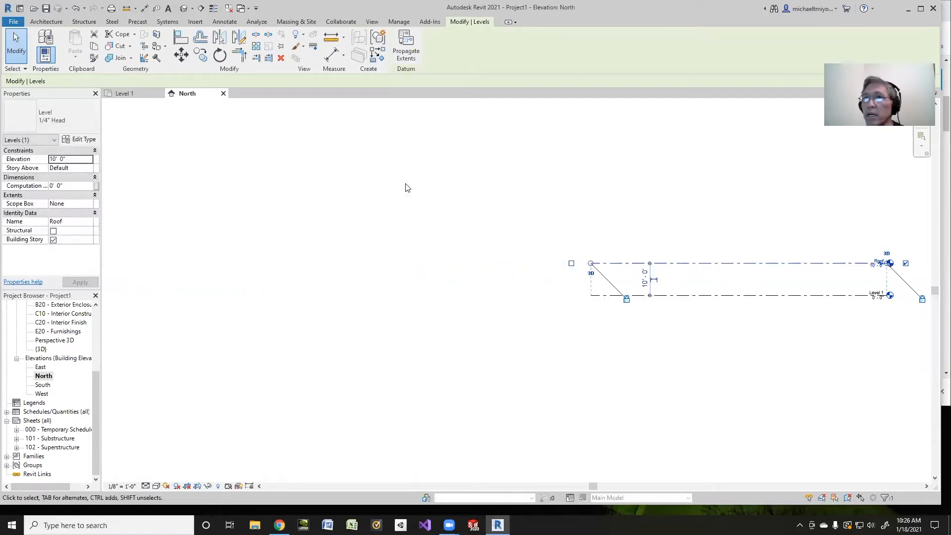
{"action": "scroll", "coordinate": [405, 186], "scroll_direction": "down", "scroll_amount": 1}
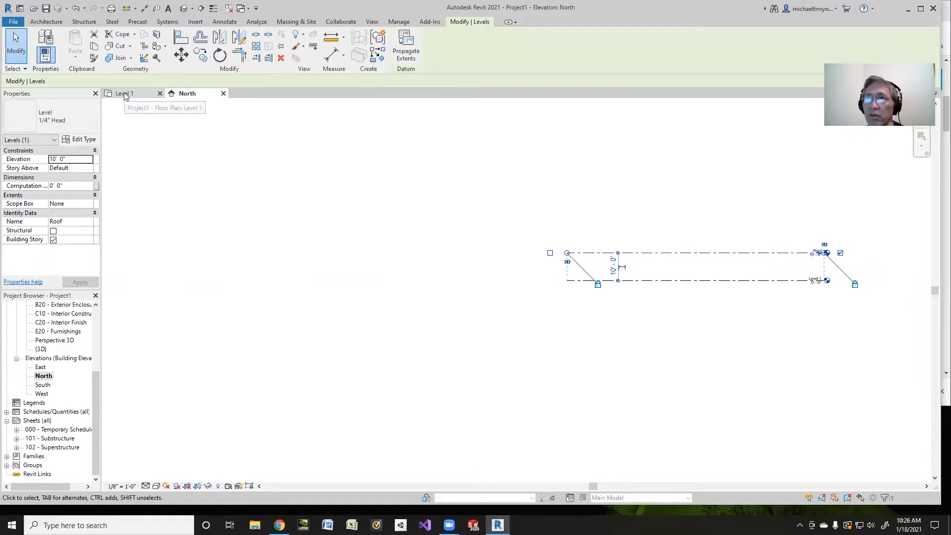
{"action": "left_click", "coordinate": [223, 94]}
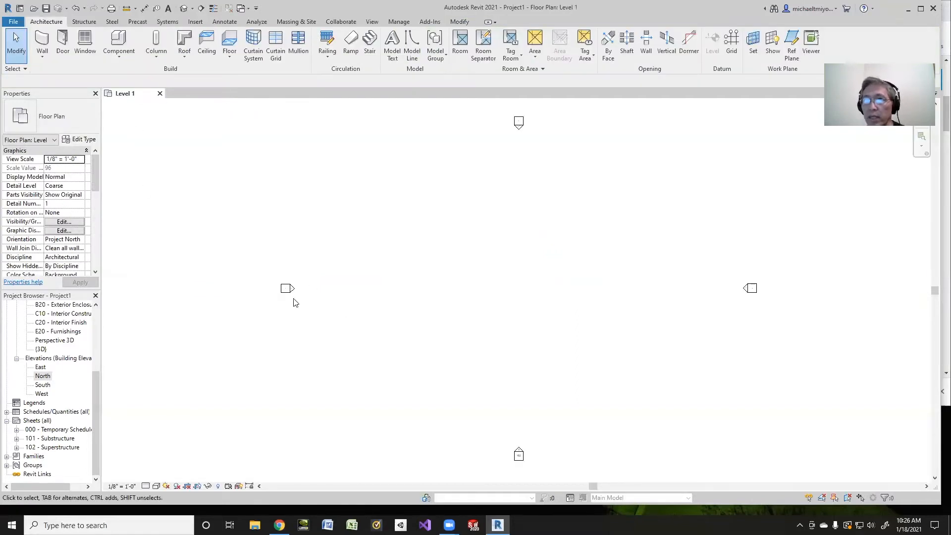
Review the project's remaining floor plans, Level 1, Roof and Site, with the Level 1 plan kept open
{"action": "left_click_drag", "start_coordinate": [96, 413], "coordinate": [99, 320]}
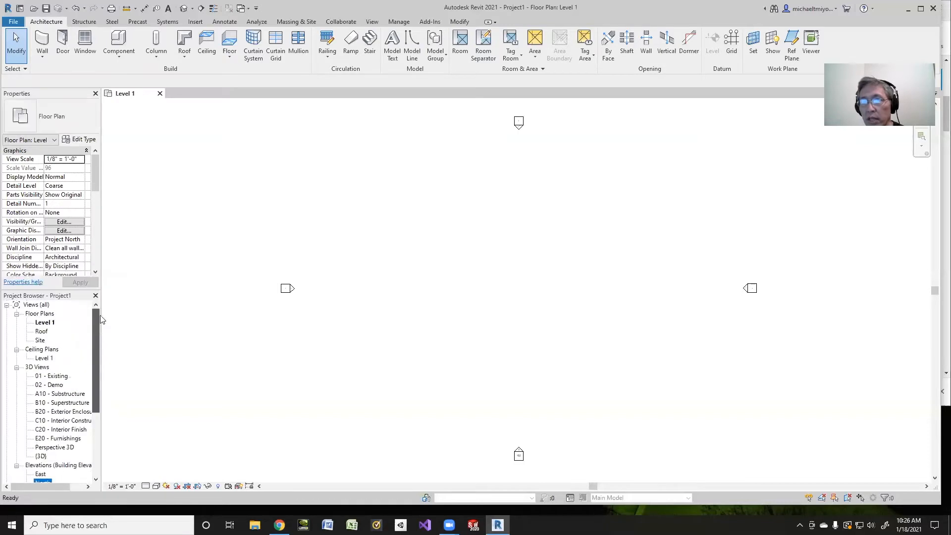
{"action": "left_click", "coordinate": [44, 326]}
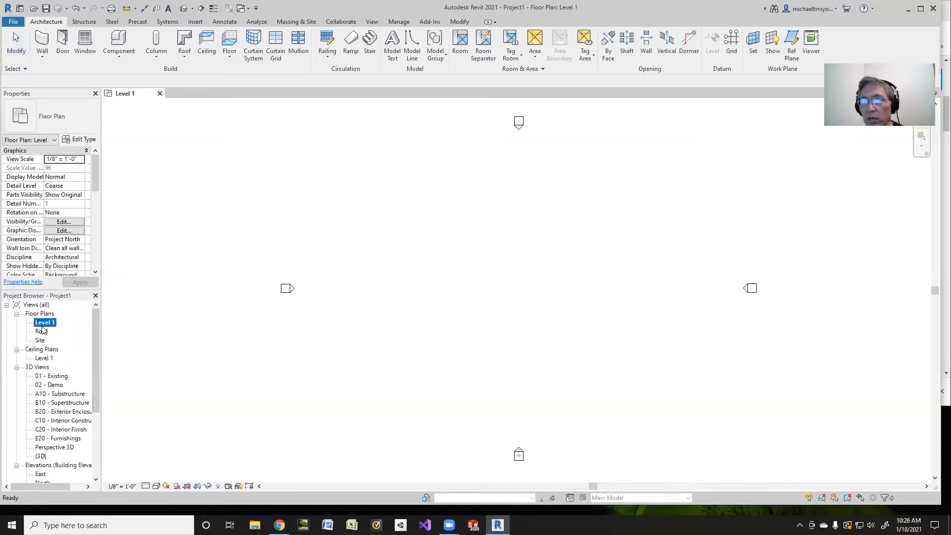
{"action": "left_click", "coordinate": [41, 333]}
{"action": "left_click", "coordinate": [43, 342]}
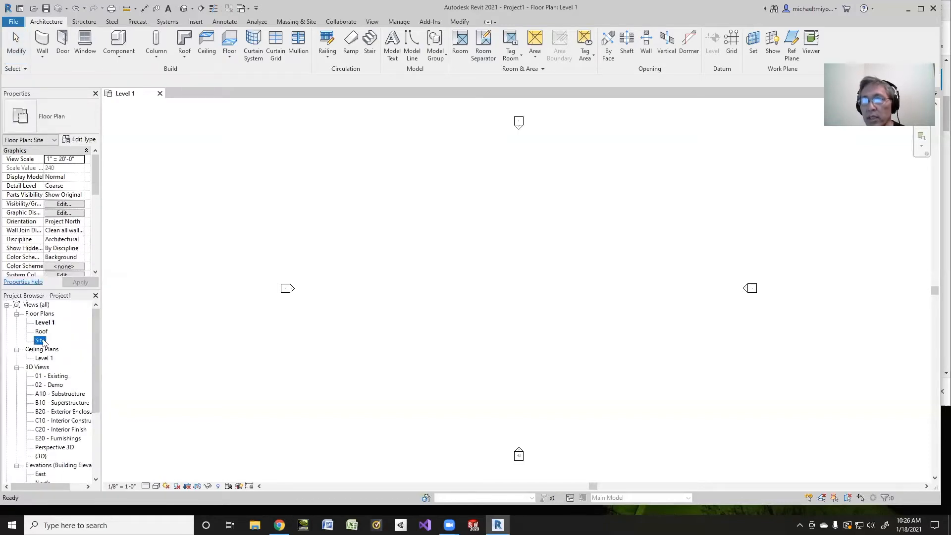
{"action": "left_click", "coordinate": [46, 324]}
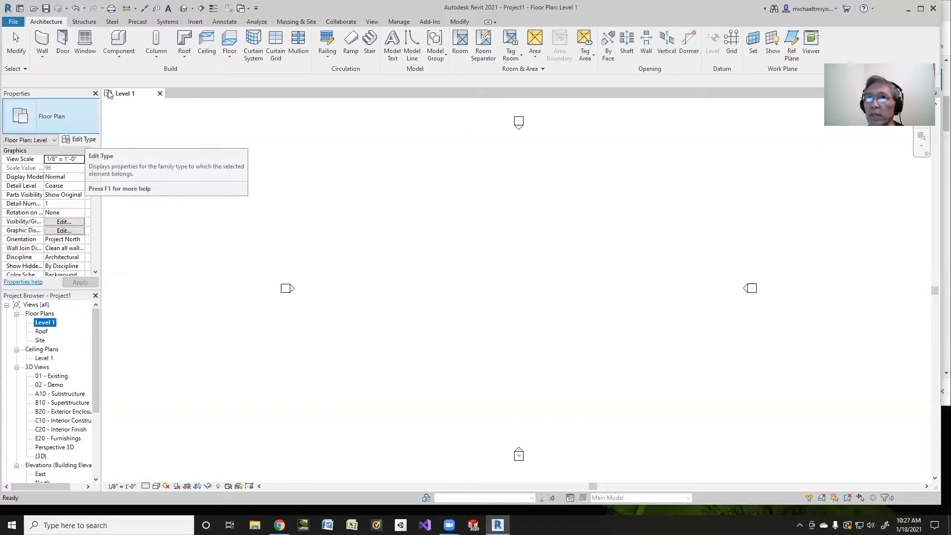
Start an architectural wall on Level 1 using the Basic Wall type Generic - 6"
{"action": "left_click", "coordinate": [39, 58]}
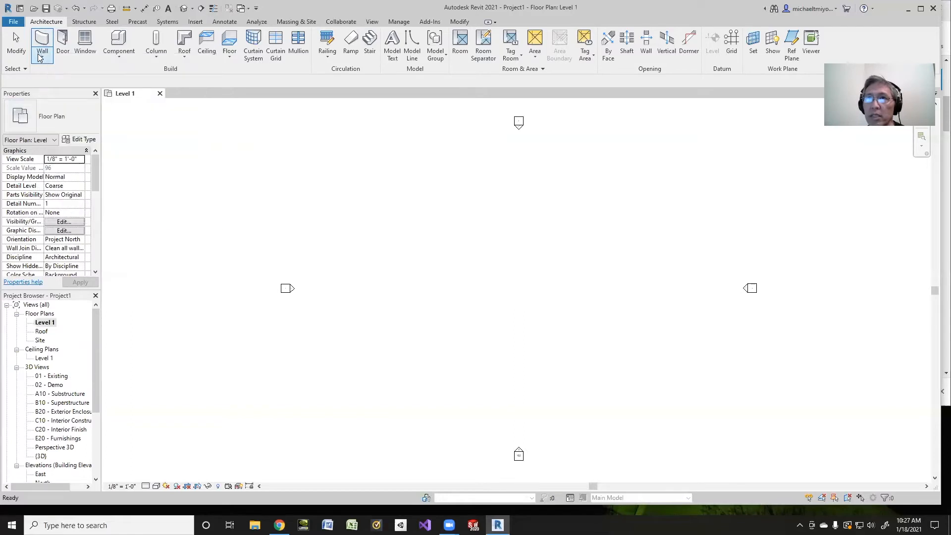
{"action": "left_click", "coordinate": [40, 55]}
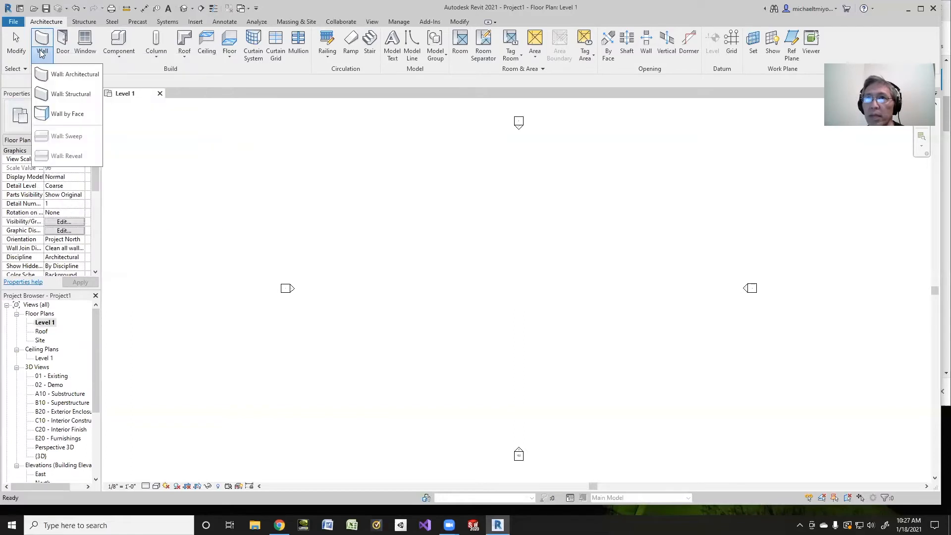
{"action": "left_click", "coordinate": [48, 74]}
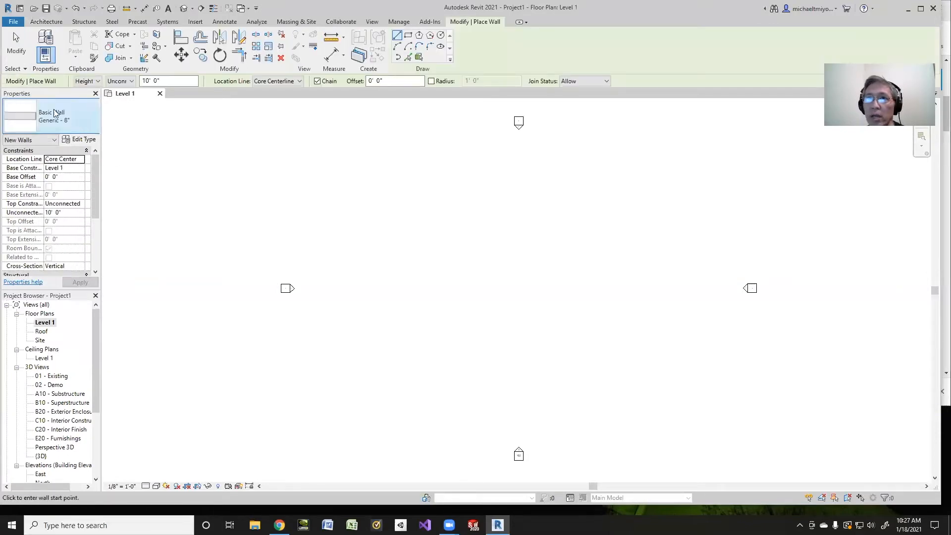
{"action": "left_click", "coordinate": [40, 115]}
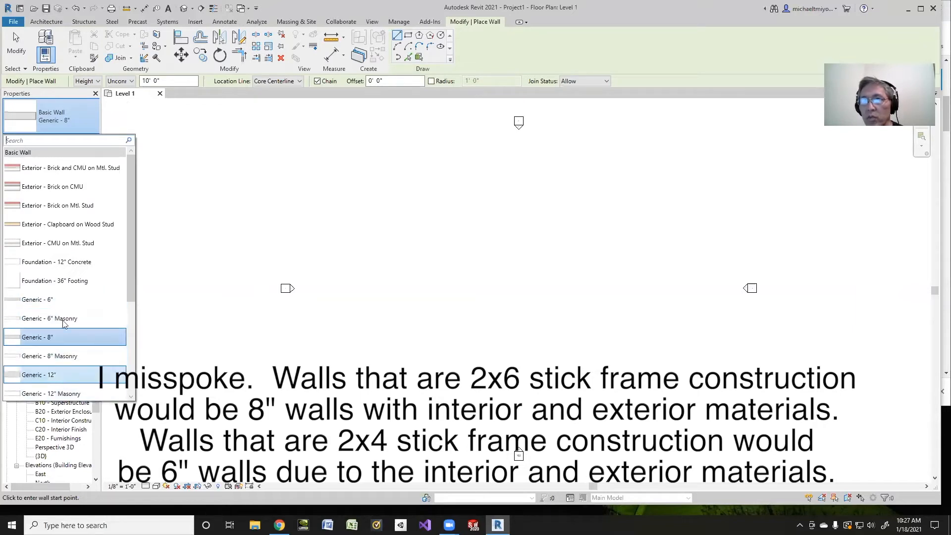
{"action": "left_click", "coordinate": [31, 299]}
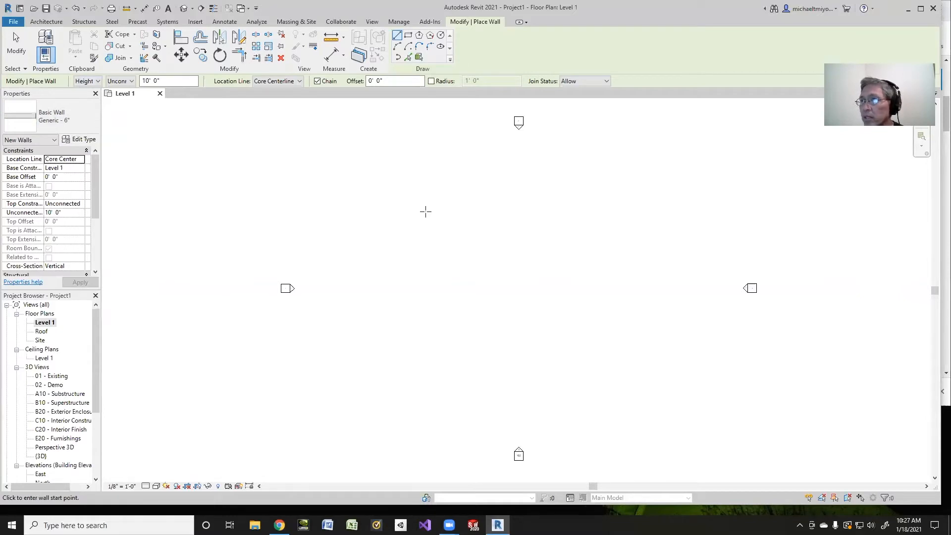
{"action": "left_click", "coordinate": [425, 211]}
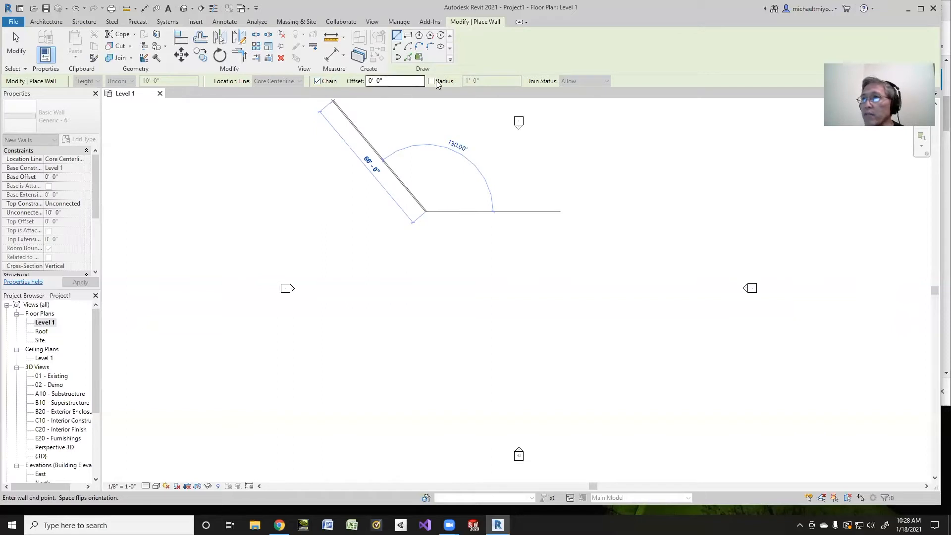
{"action": "key", "text": "Escape"}
{"action": "key", "text": "Escape"}
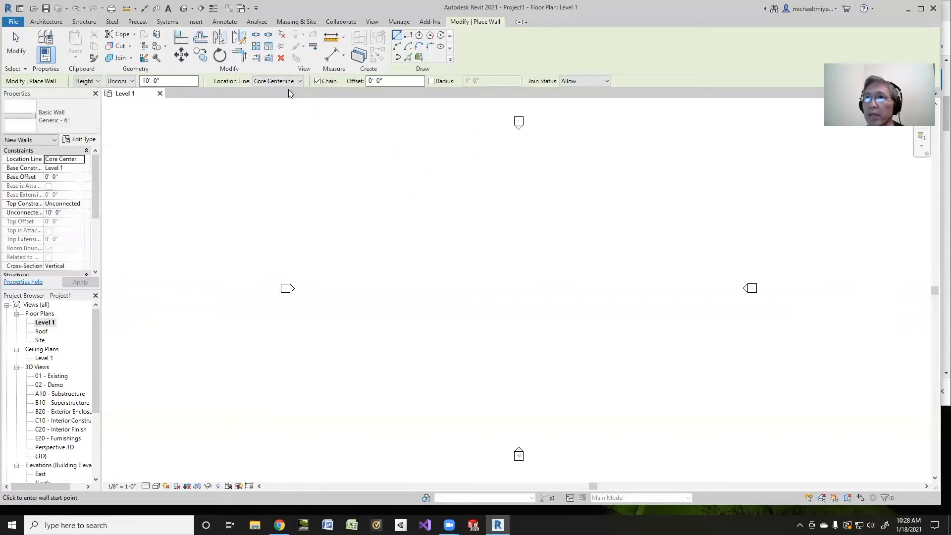
Set the location line for the new walls to Finish Face: Exterior
{"action": "left_click", "coordinate": [299, 82]}
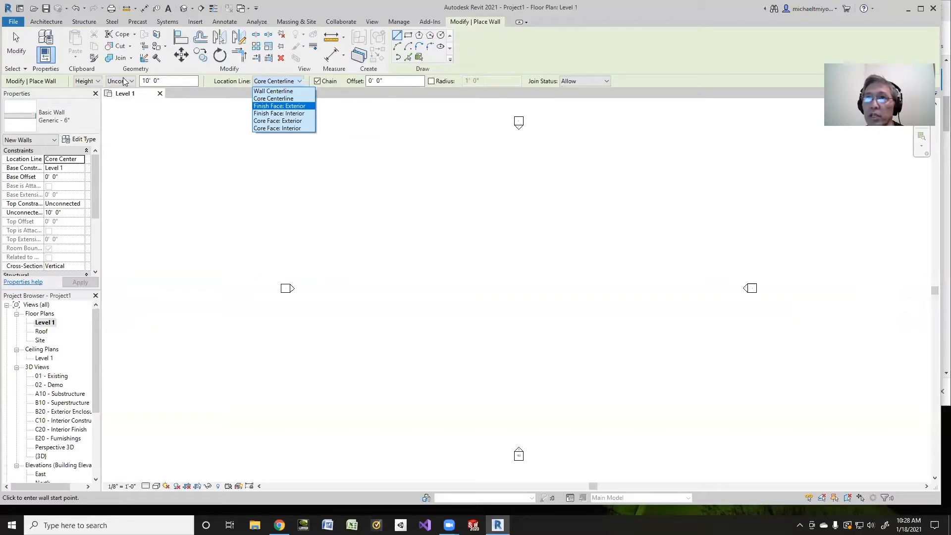
{"action": "left_click", "coordinate": [171, 80]}
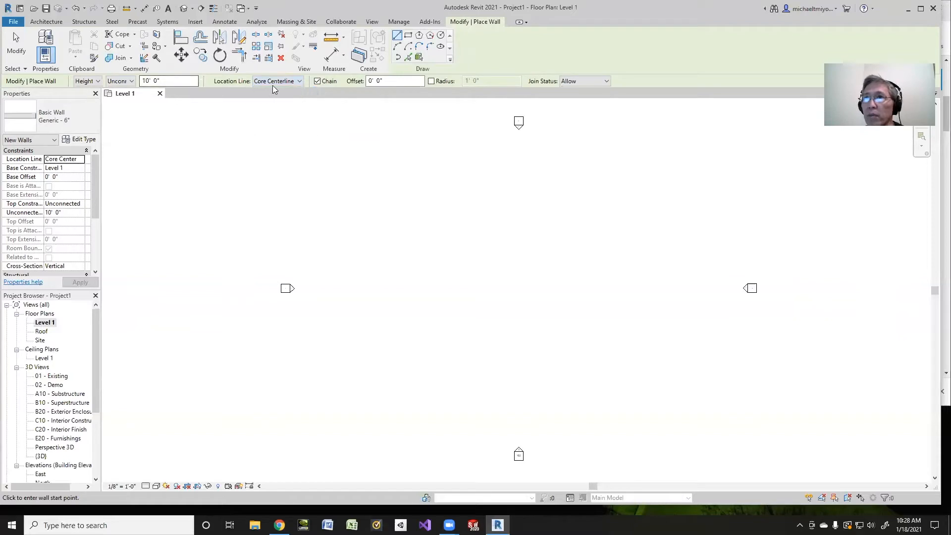
{"action": "left_click", "coordinate": [299, 81]}
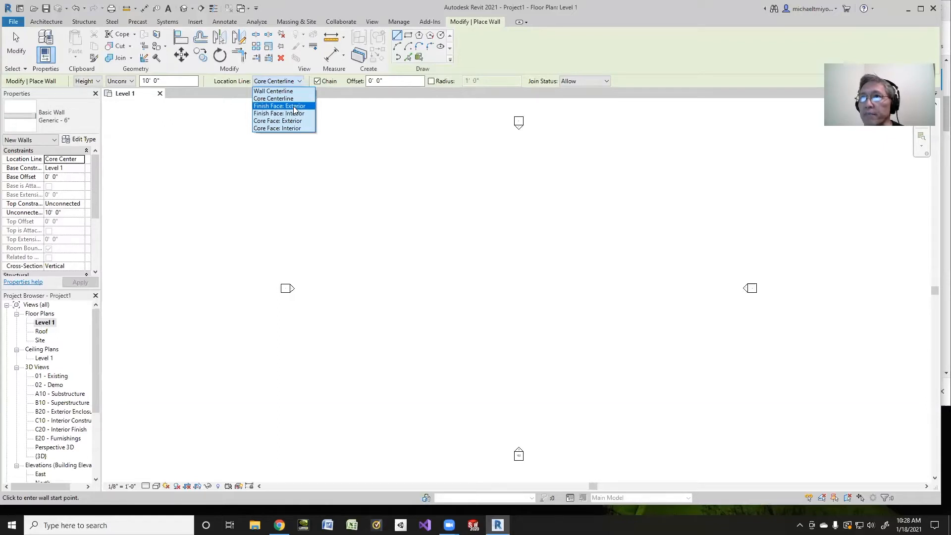
{"action": "left_click", "coordinate": [294, 106]}
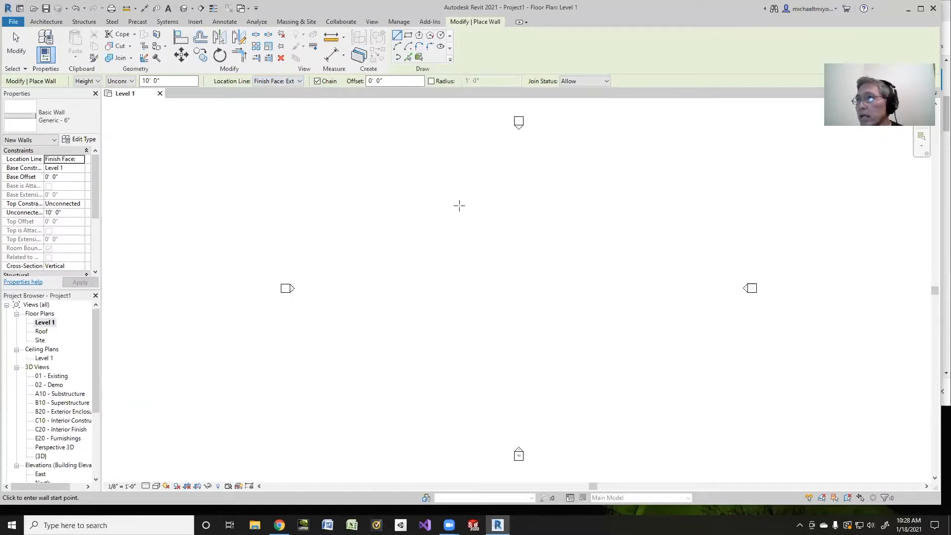
Draw a closed rectangular loop of four chained walls, about 10'-11" by 9'-2" along the exterior faces, between the elevation markers
{"action": "scroll", "coordinate": [449, 213], "scroll_direction": "down", "scroll_amount": 3}
{"action": "scroll", "coordinate": [449, 212], "scroll_direction": "up", "scroll_amount": 4}
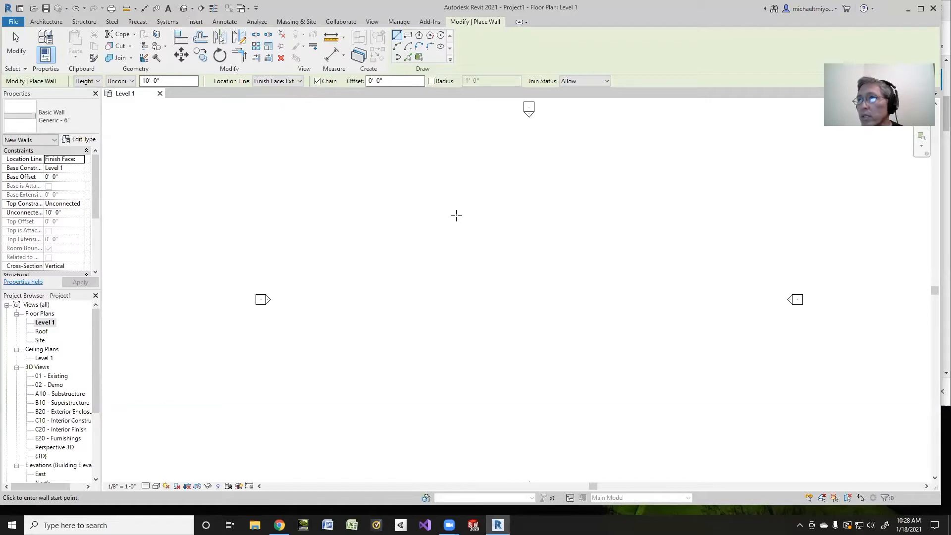
{"action": "left_click", "coordinate": [456, 215]}
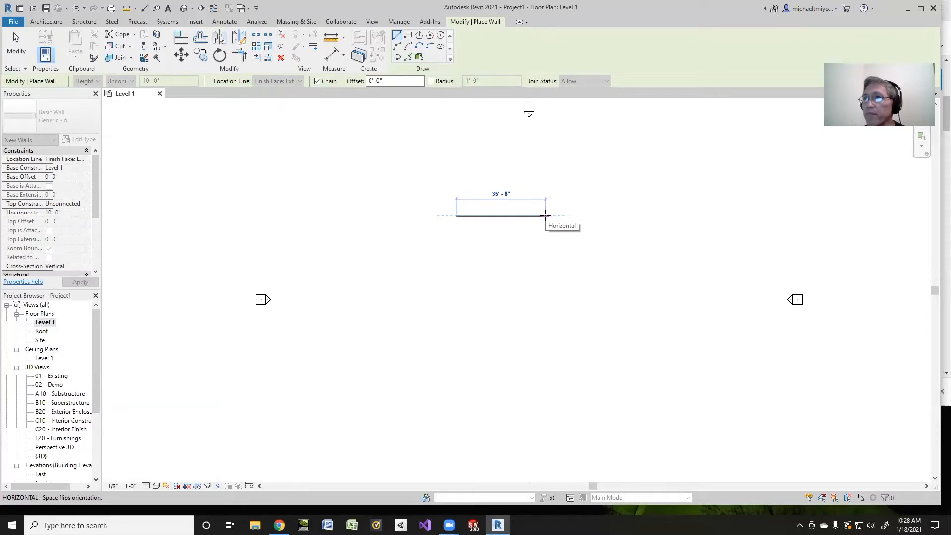
{"action": "scroll", "coordinate": [502, 216], "scroll_direction": "down", "scroll_amount": 3}
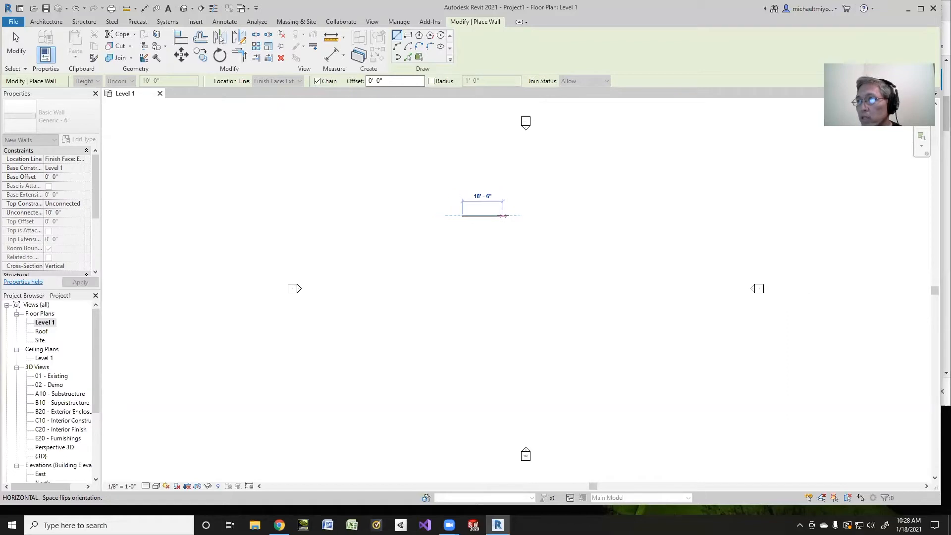
{"action": "scroll", "coordinate": [500, 216], "scroll_direction": "up", "scroll_amount": 5}
{"action": "scroll", "coordinate": [496, 216], "scroll_direction": "up", "scroll_amount": 5}
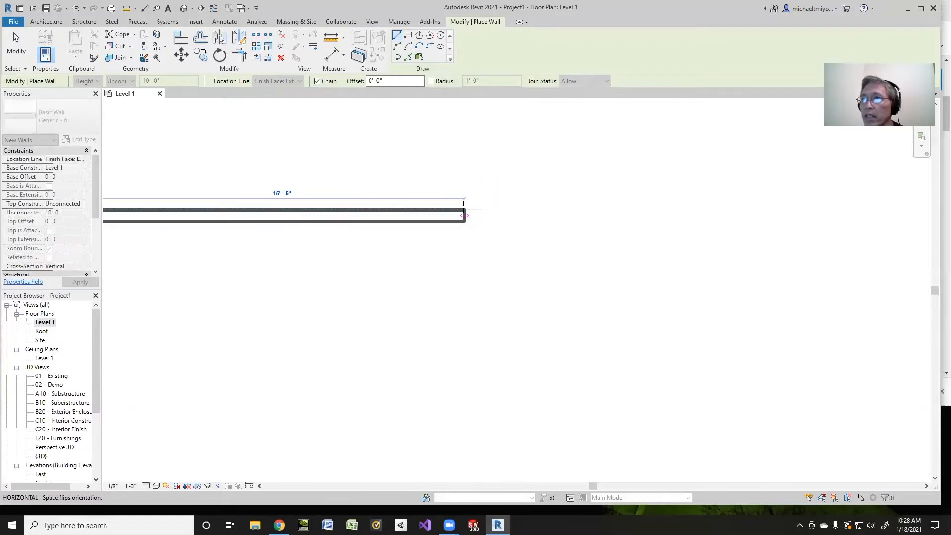
{"action": "scroll", "coordinate": [465, 210], "scroll_direction": "down", "scroll_amount": 3}
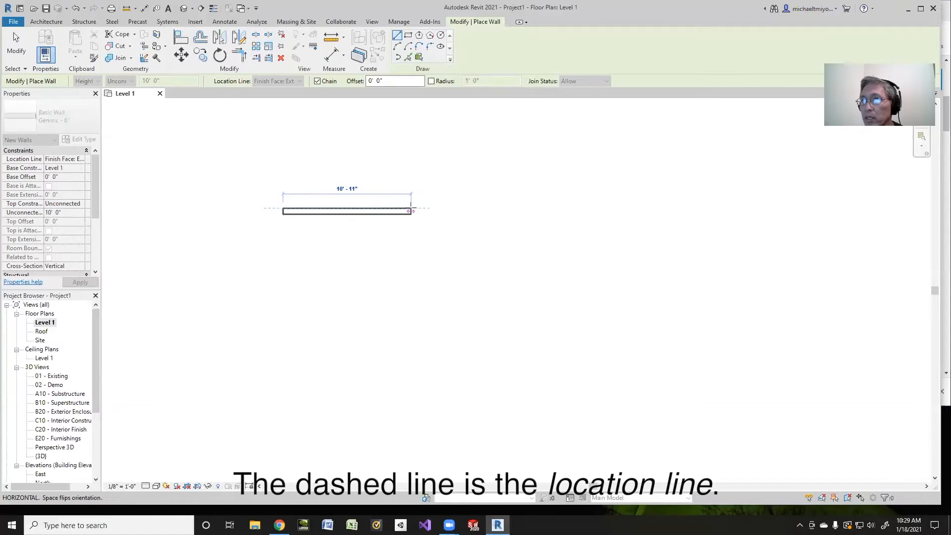
{"action": "left_click", "coordinate": [412, 315]}
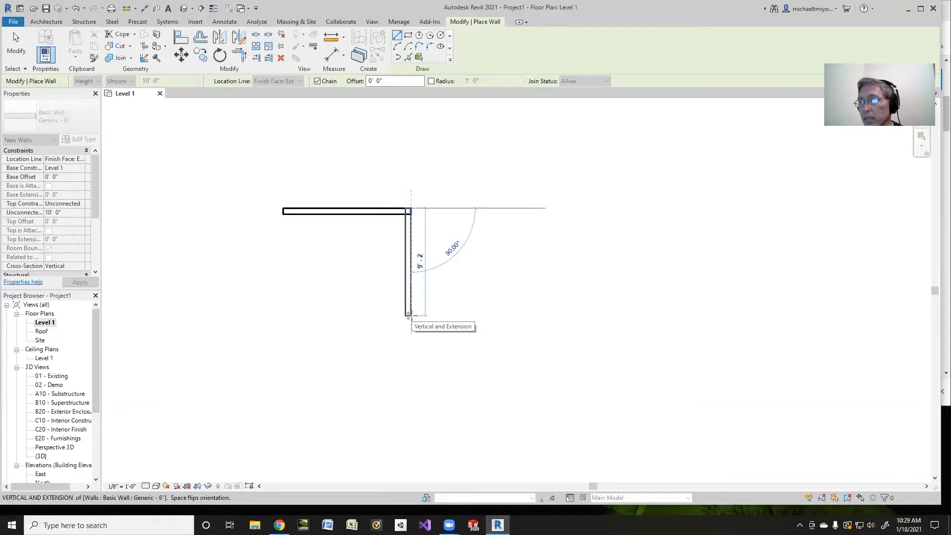
{"action": "left_click", "coordinate": [409, 314]}
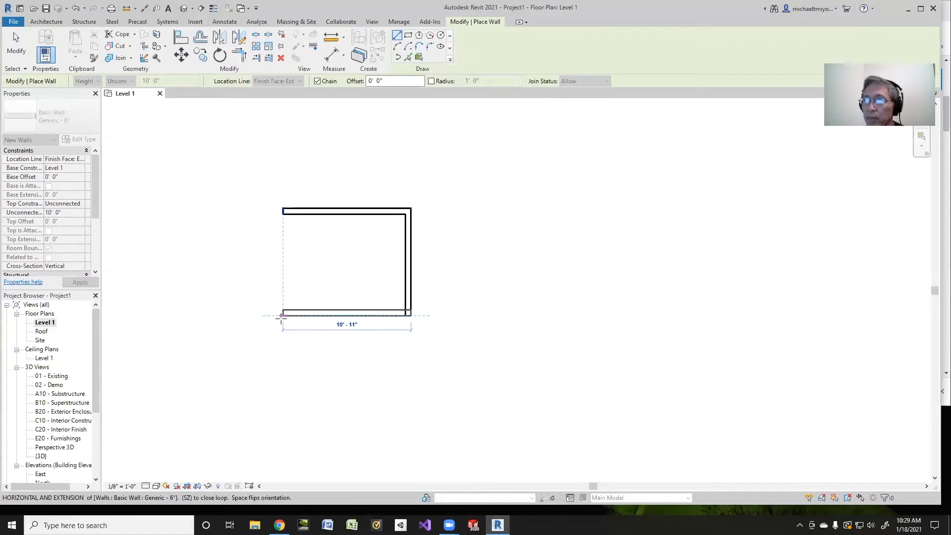
{"action": "left_click", "coordinate": [283, 314]}
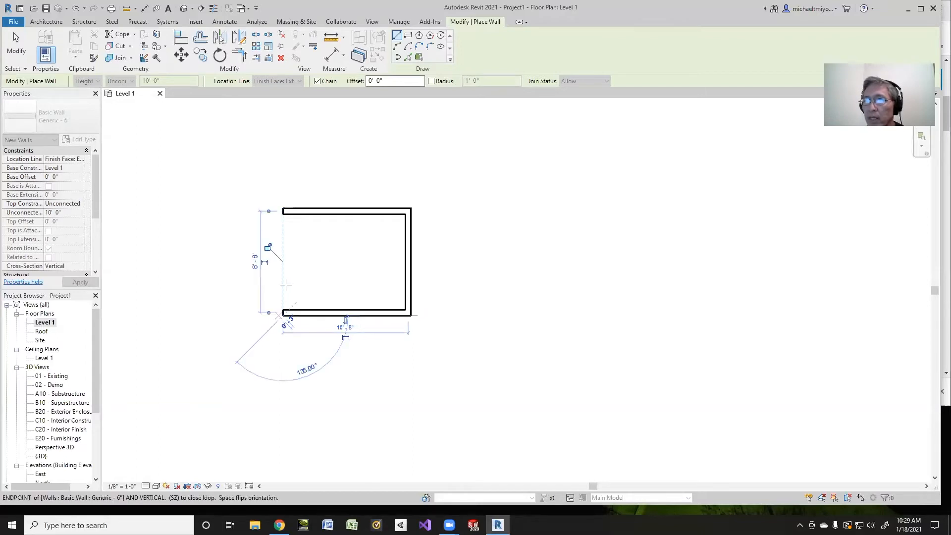
{"action": "left_click", "coordinate": [283, 210]}
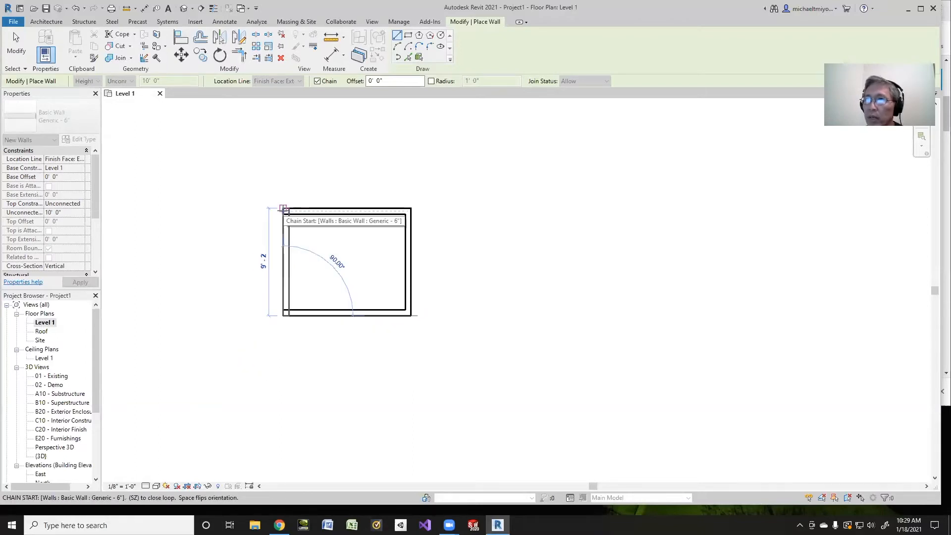
{"action": "left_click", "coordinate": [283, 209]}
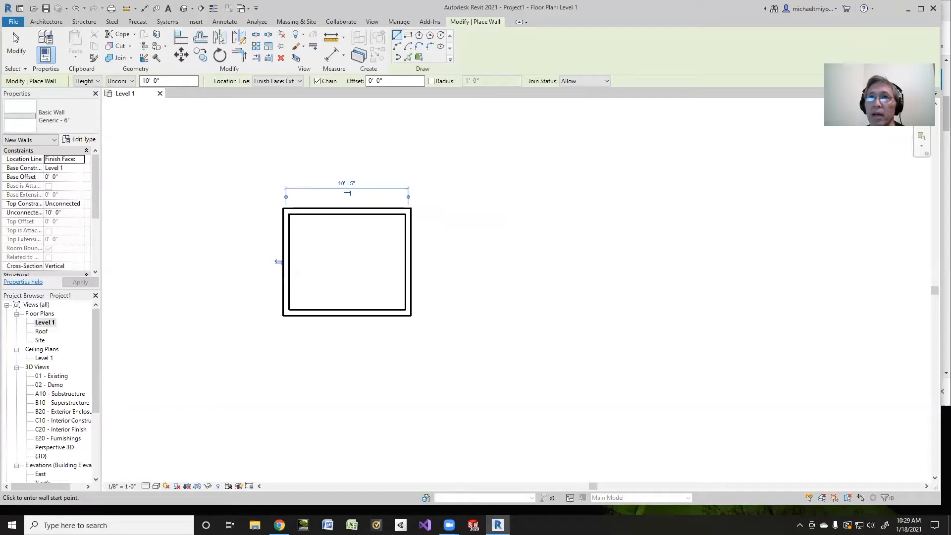
Finish drawing walls and reposition the north wall's temporary dimension so it spans the exterior faces of the north and south walls
{"action": "left_click", "coordinate": [16, 49]}
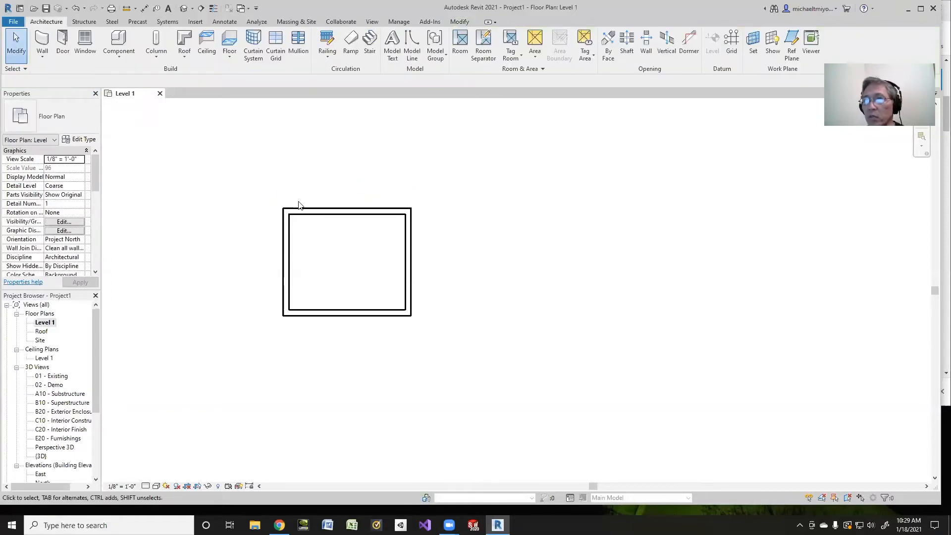
{"action": "left_click", "coordinate": [337, 212]}
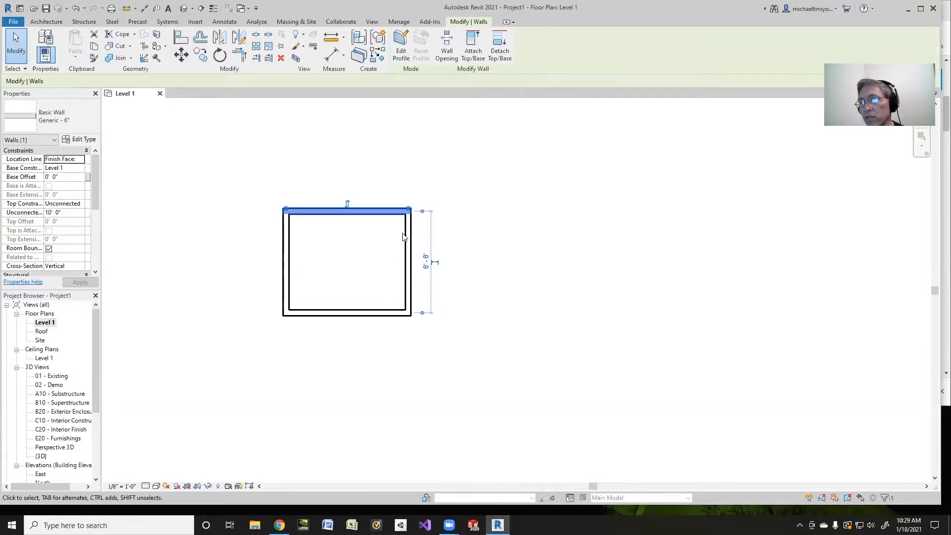
{"action": "left_click", "coordinate": [422, 313]}
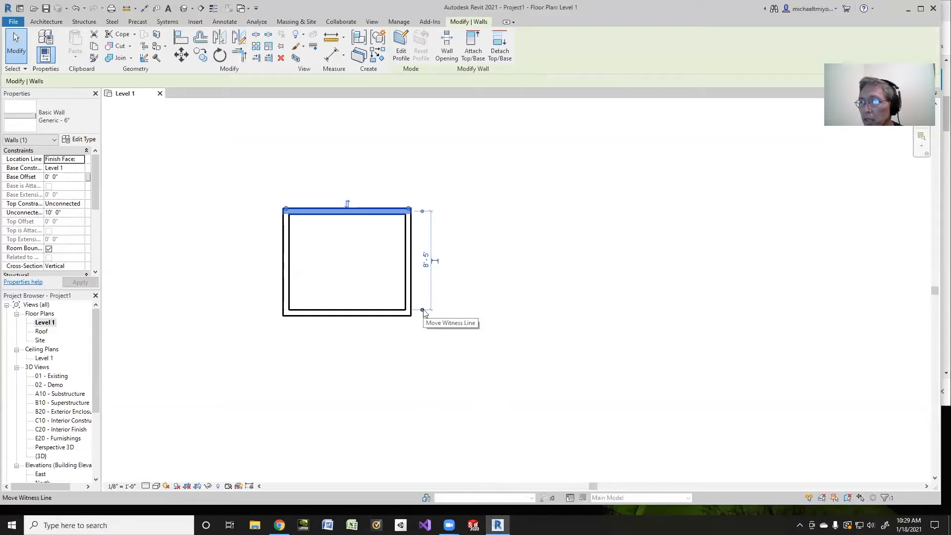
{"action": "left_click", "coordinate": [422, 312]}
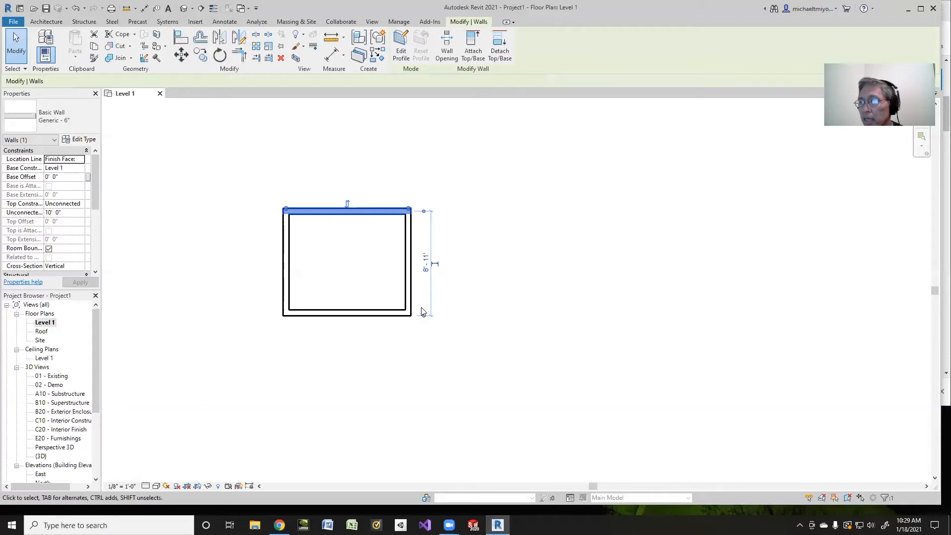
{"action": "left_click", "coordinate": [424, 212]}
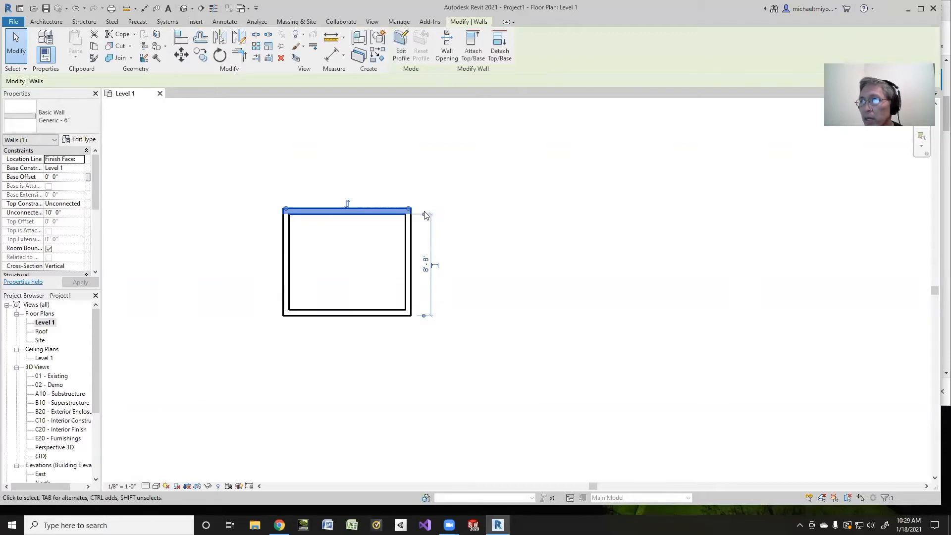
{"action": "left_click", "coordinate": [424, 213]}
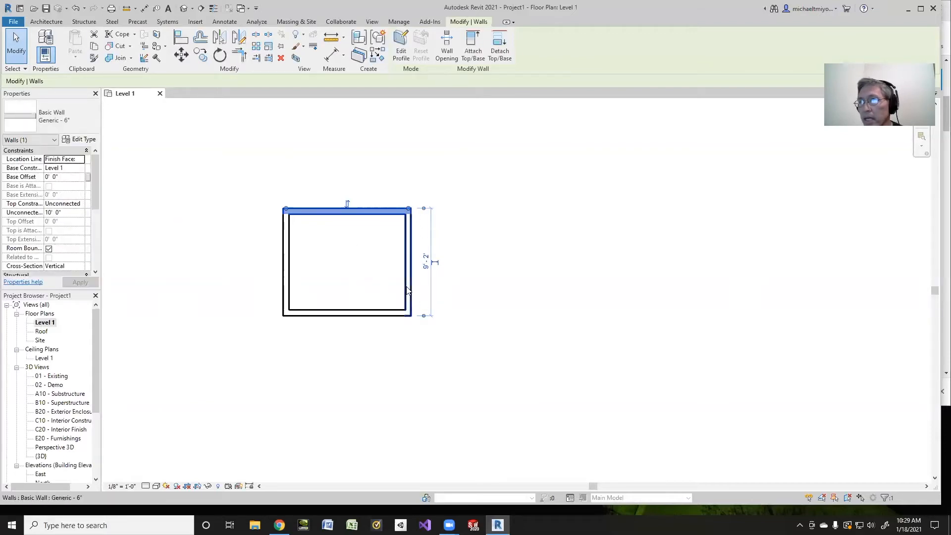
Set the building's exterior north-south depth to 10' by relocating the north wall
{"action": "left_click", "coordinate": [425, 266]}
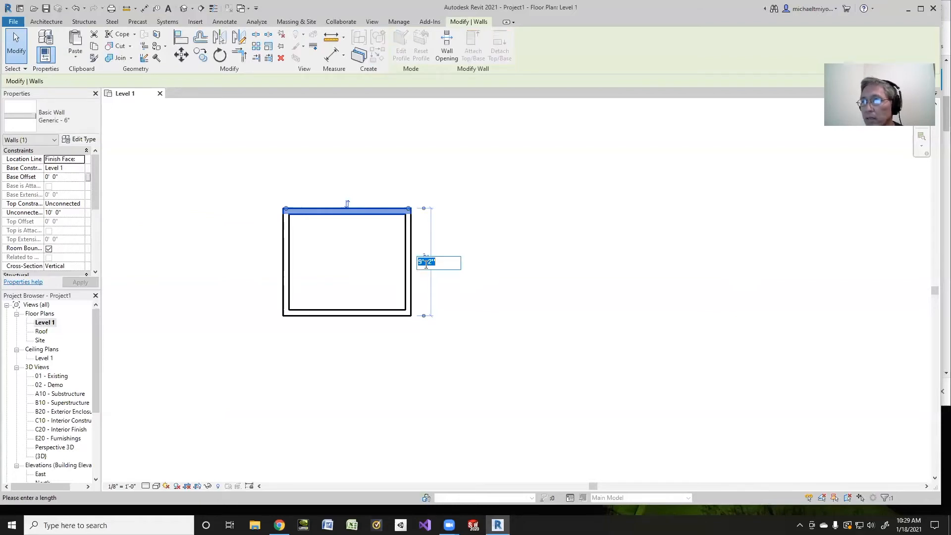
{"action": "type", "text": "10"}
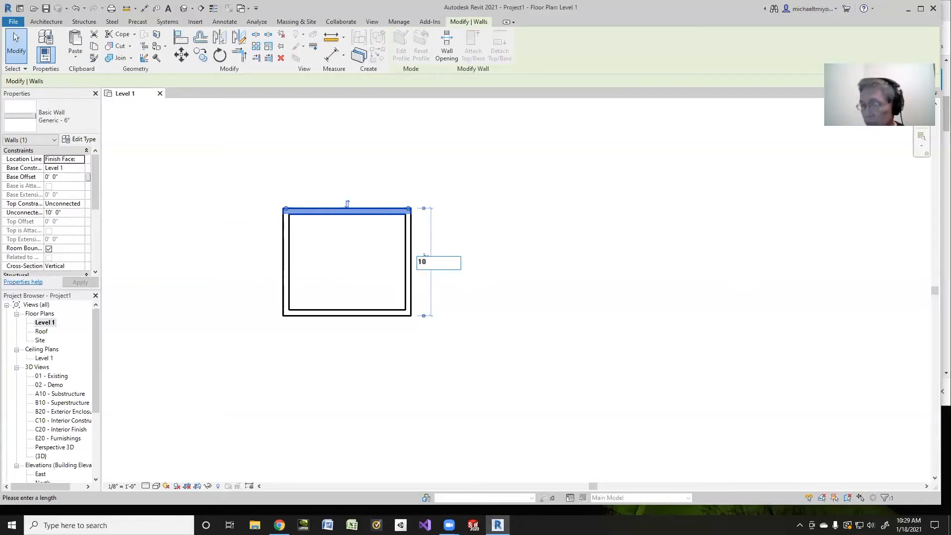
{"action": "type", "text": "'"}
{"action": "key", "text": "Return"}
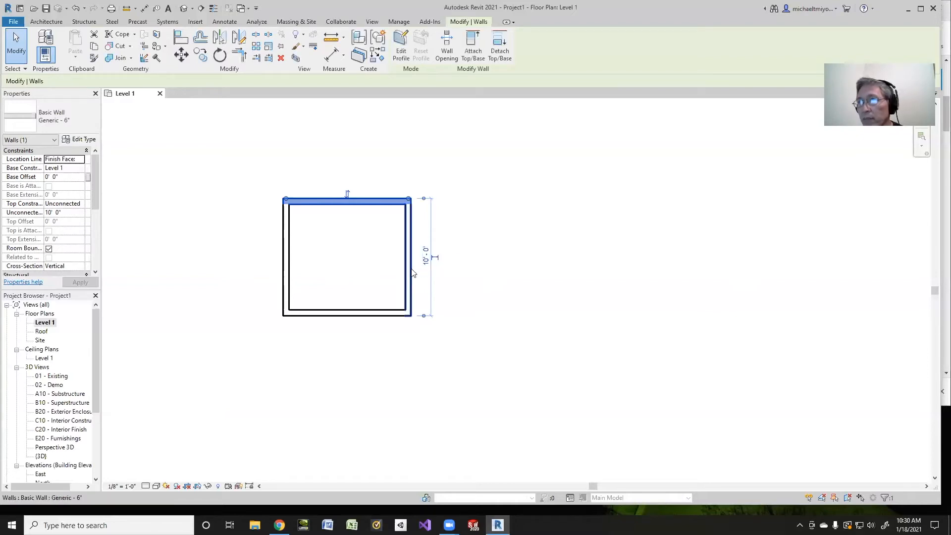
Reposition the east wall's temporary dimension to the exterior faces and set the building's overall east-west width to 20'
{"action": "left_click", "coordinate": [408, 267]}
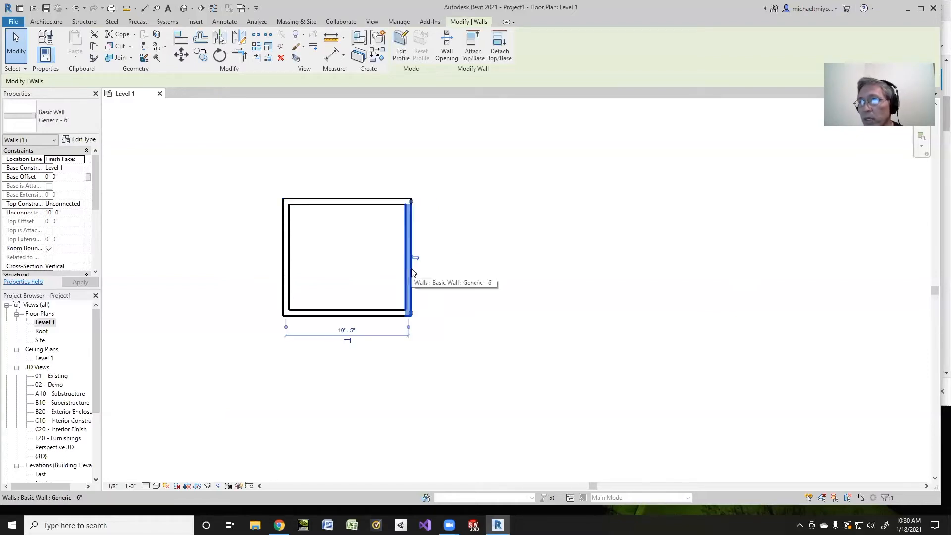
{"action": "left_click", "coordinate": [286, 328]}
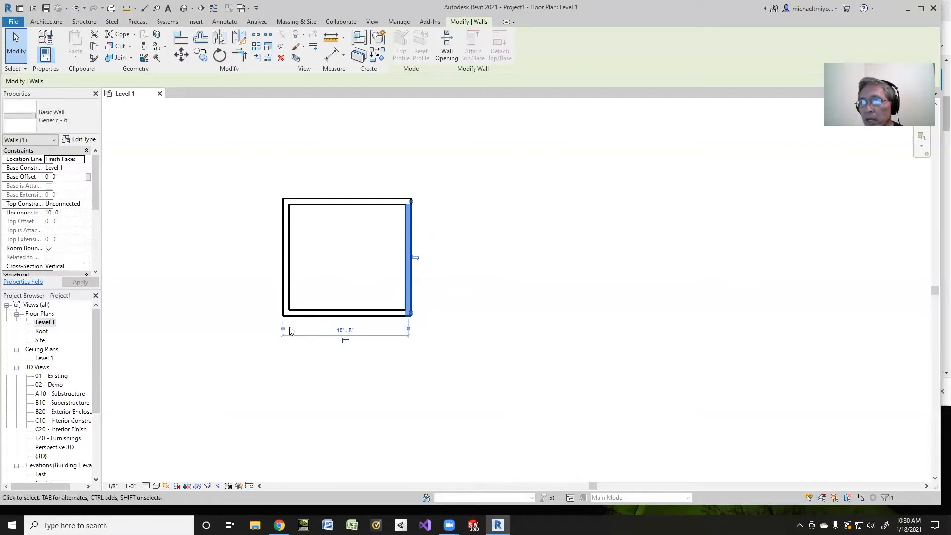
{"action": "left_click", "coordinate": [407, 330]}
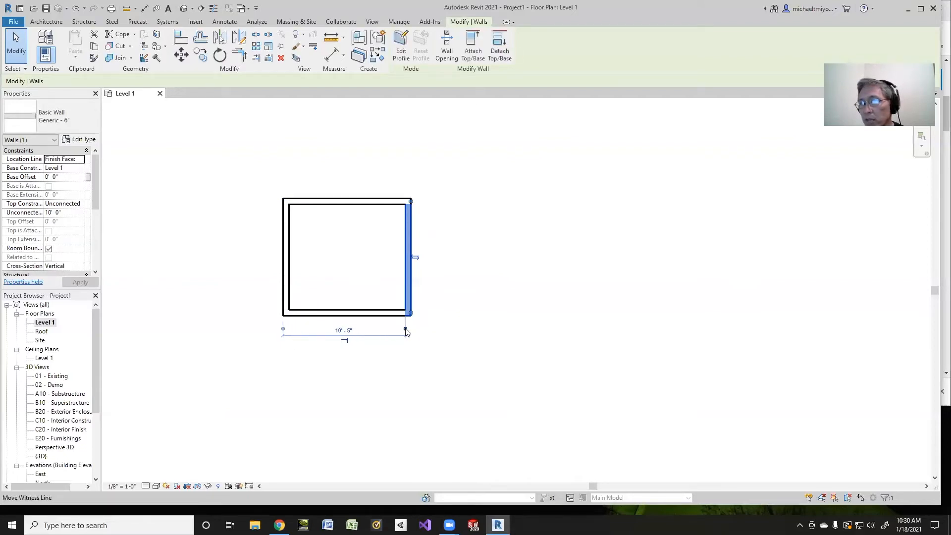
{"action": "left_click", "coordinate": [406, 329]}
{"action": "left_click", "coordinate": [347, 330]}
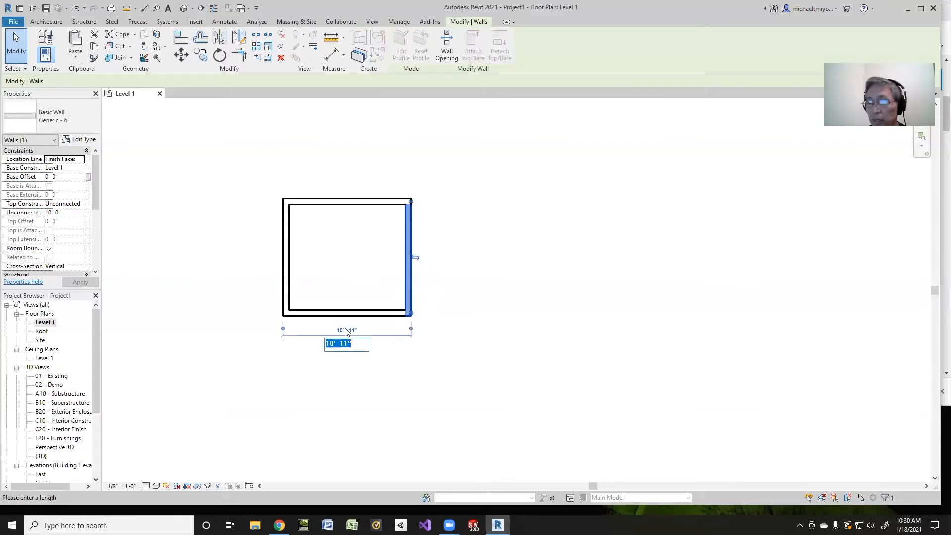
{"action": "type", "text": "10"}
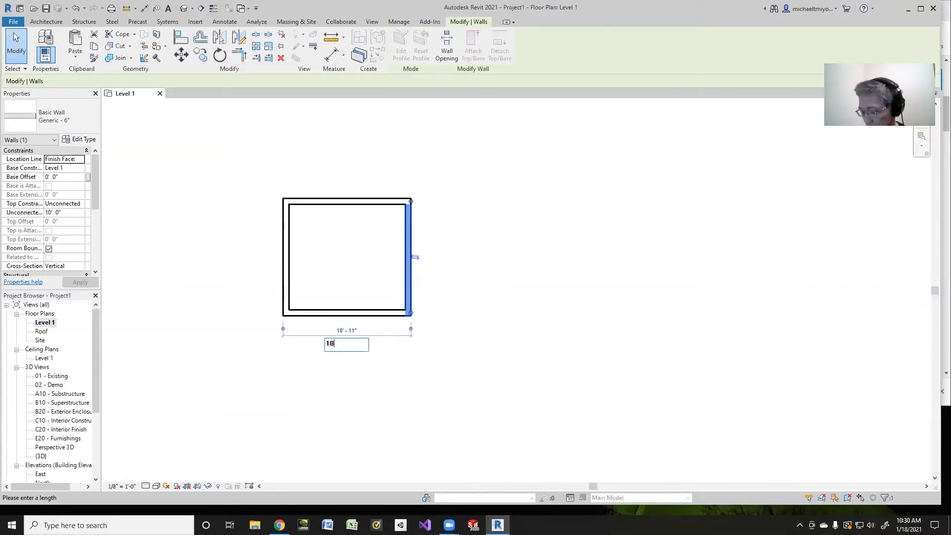
{"action": "type", "text": "20"}
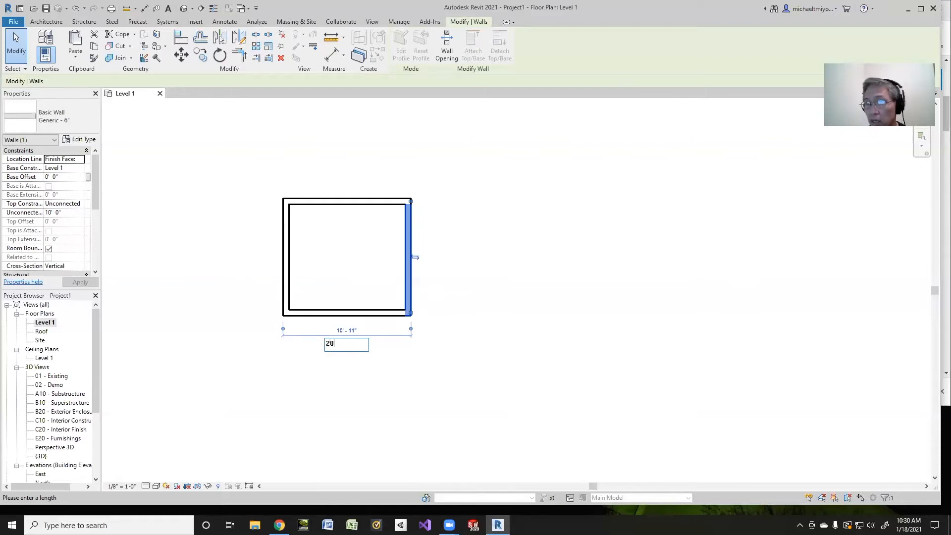
{"action": "type", "text": "'"}
{"action": "key", "text": "Return"}
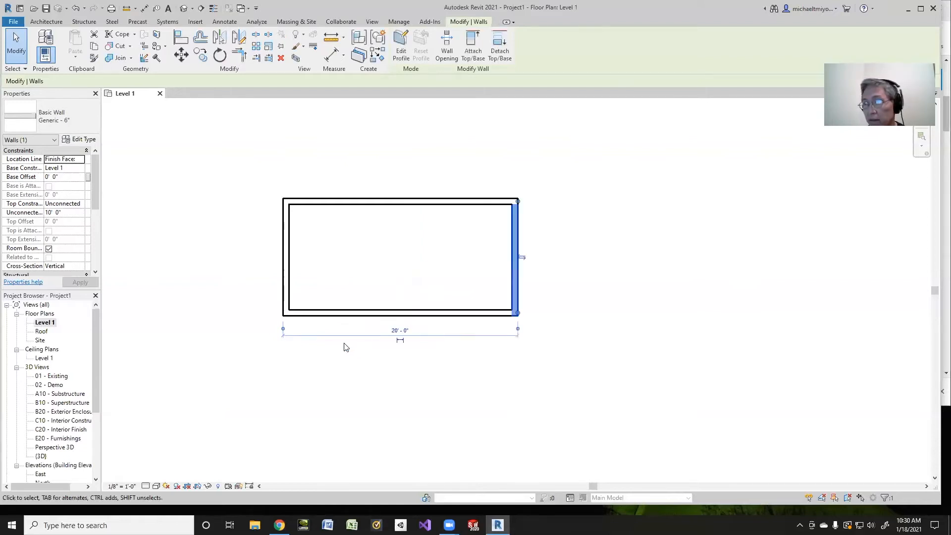
Set the building's exterior north-south depth to 20' by relocating the north wall
{"action": "left_click", "coordinate": [425, 205]}
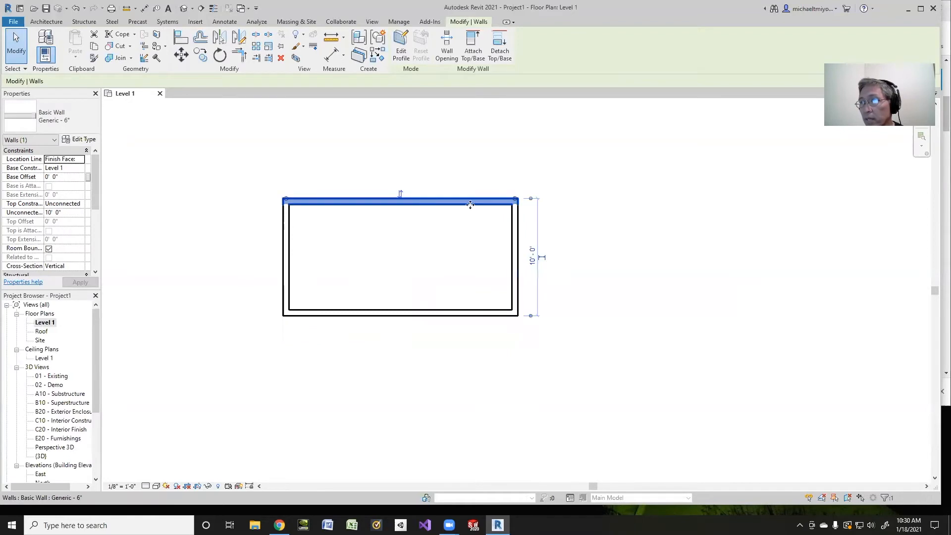
{"action": "left_click", "coordinate": [534, 256]}
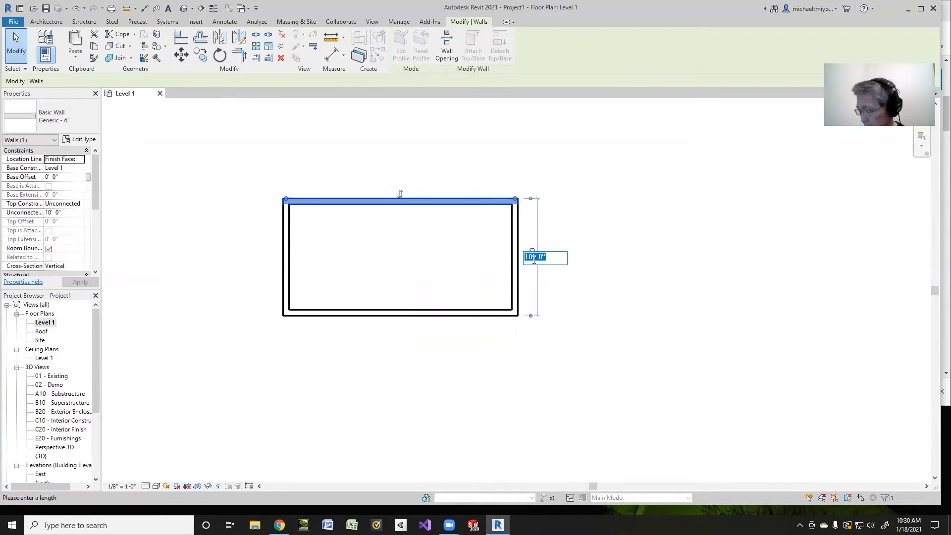
{"action": "type", "text": "20"}
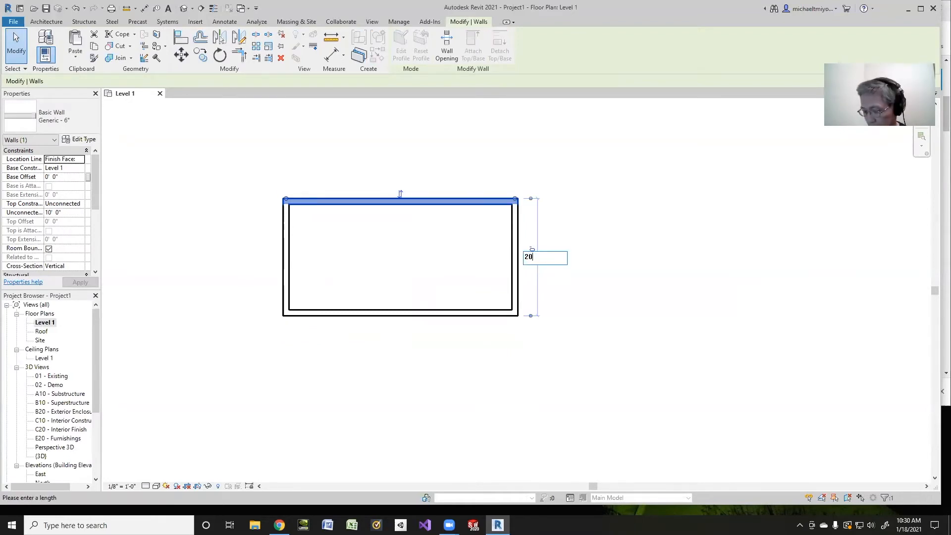
{"action": "key", "text": "Return"}
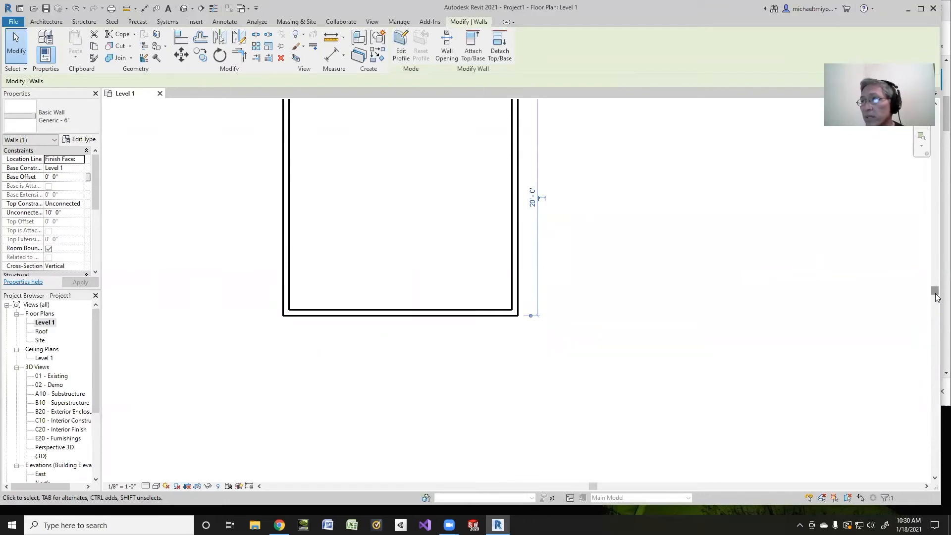
{"action": "left_click_drag", "start_coordinate": [935, 297], "coordinate": [936, 281]}
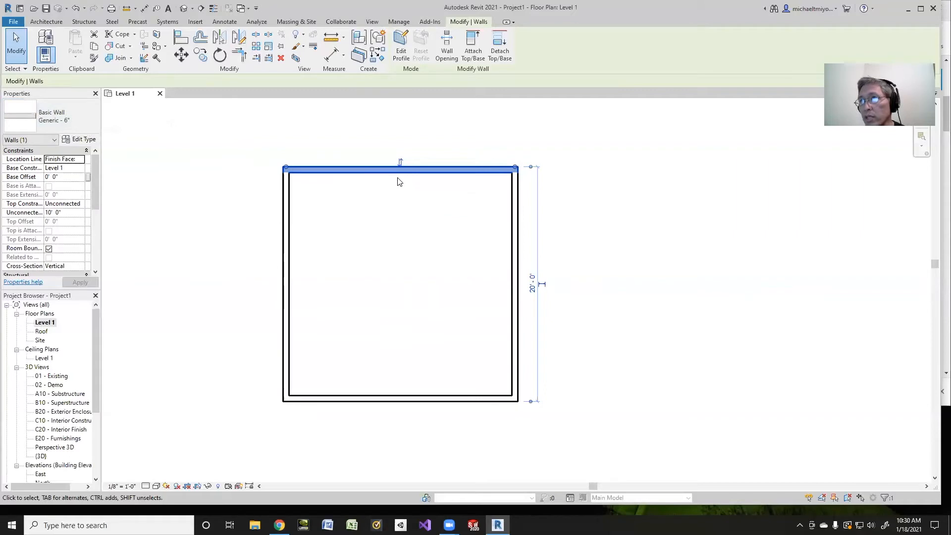
Convert the temporary dimensions for the building's overall depth and width into permanent ones, and select the width dimension
{"action": "left_click", "coordinate": [541, 286]}
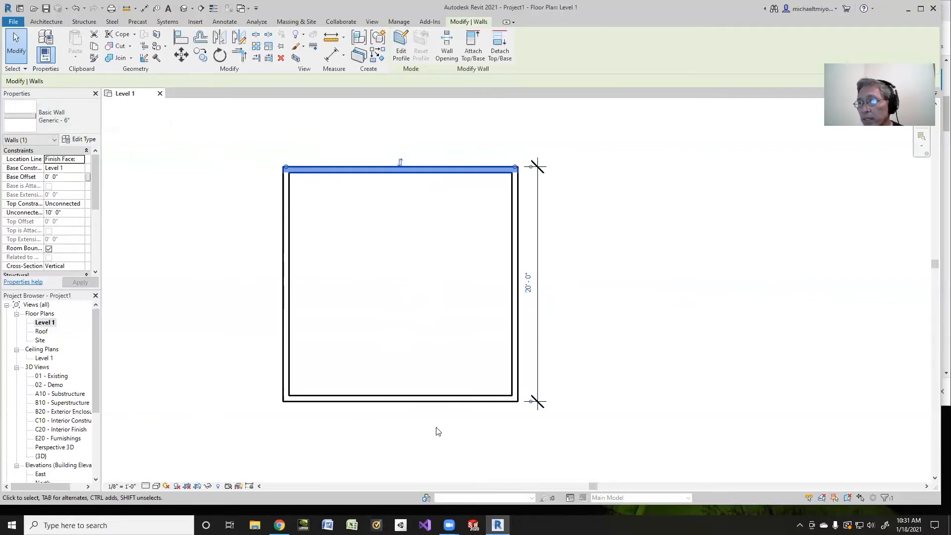
{"action": "left_click", "coordinate": [515, 321]}
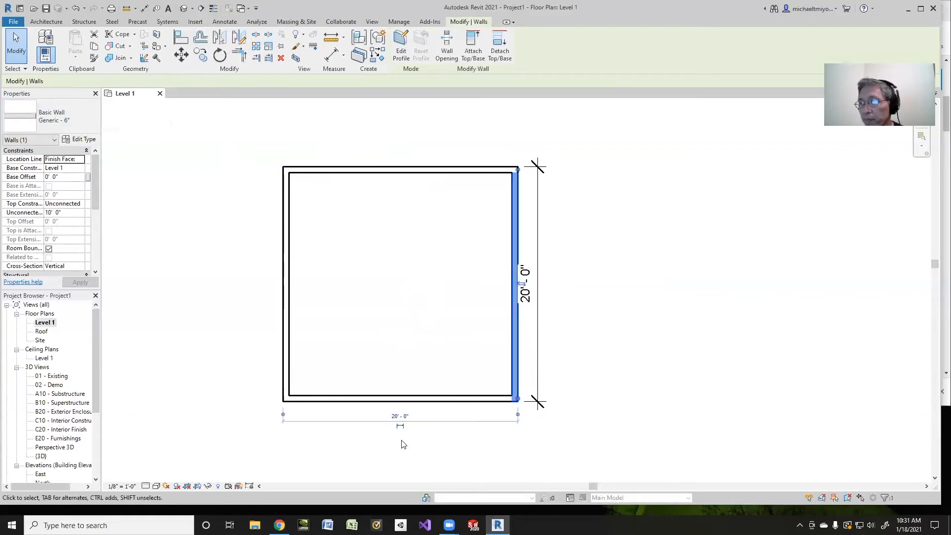
{"action": "left_click", "coordinate": [399, 427]}
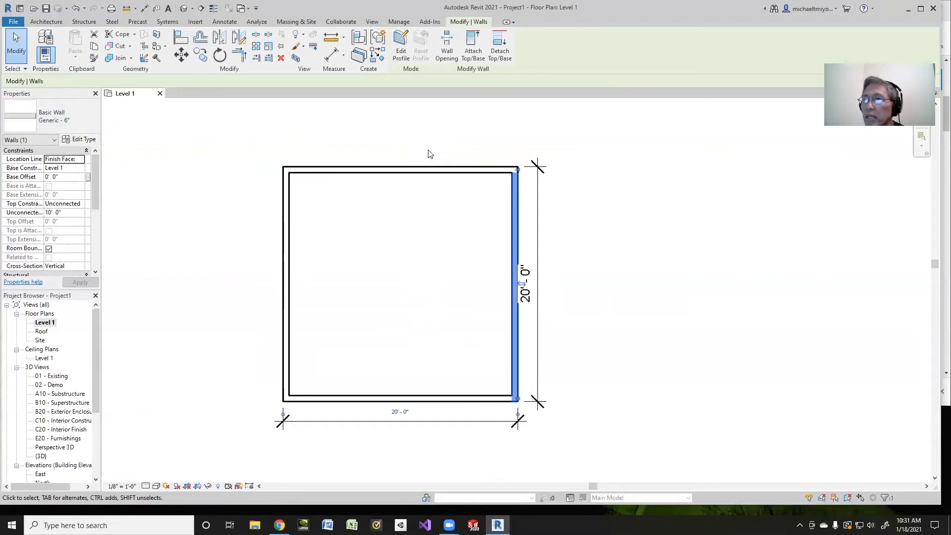
{"action": "left_click", "coordinate": [422, 425]}
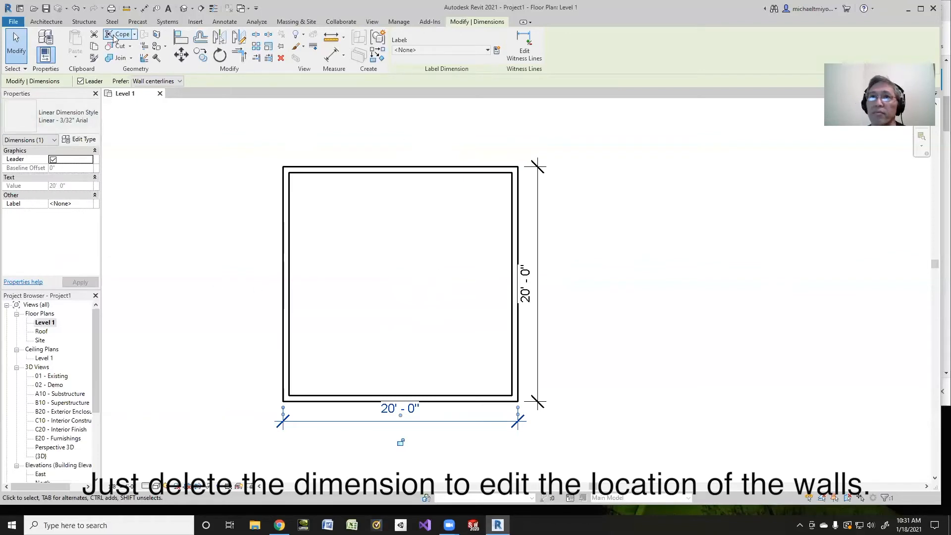
Draw two chained Generic - 6" interior walls enclosing a northeast corner room, about 8'-10" by 8'-3" between wall centerlines
{"action": "left_click", "coordinate": [46, 22]}
{"action": "left_click", "coordinate": [45, 59]}
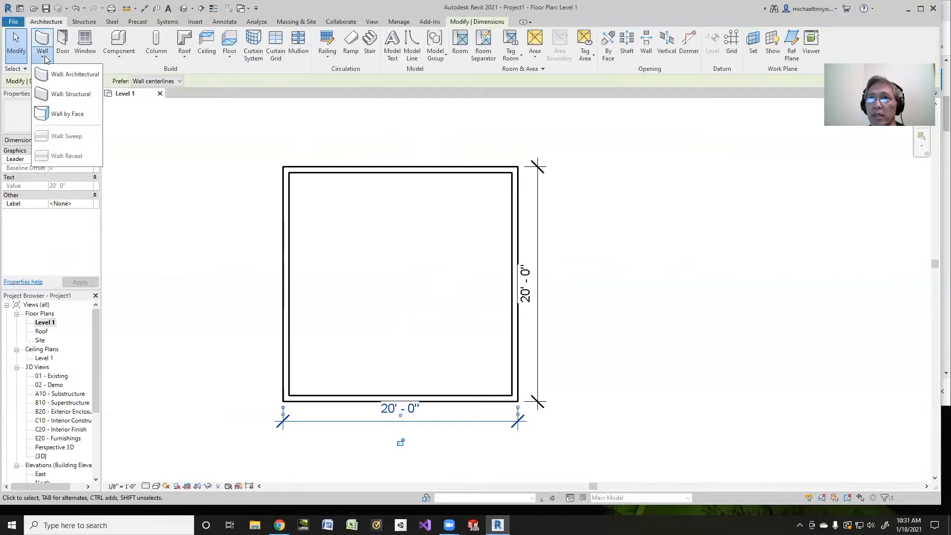
{"action": "left_click", "coordinate": [51, 79]}
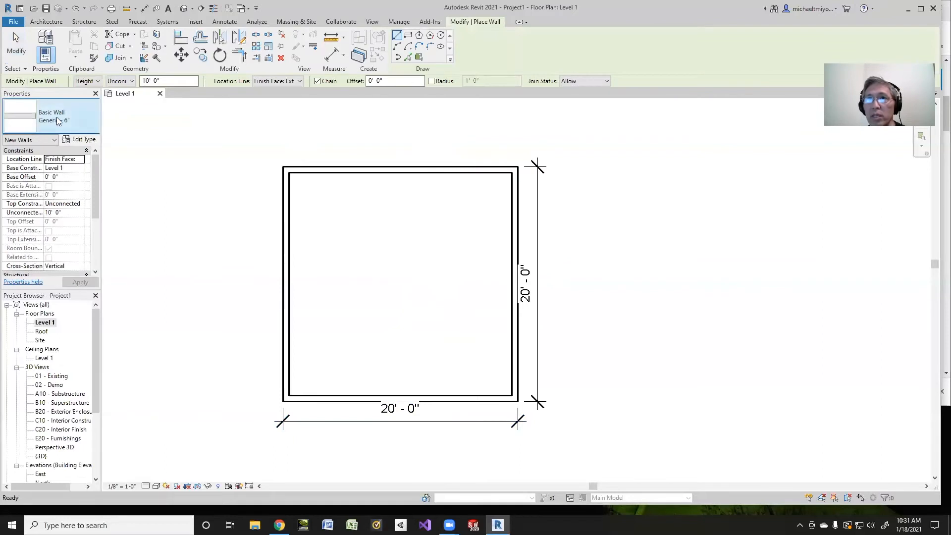
{"action": "left_click", "coordinate": [413, 172]}
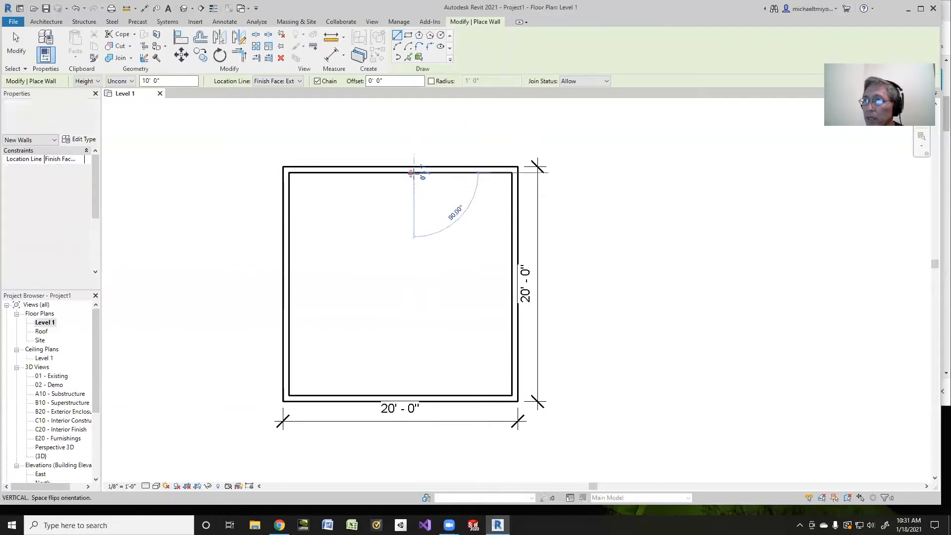
{"action": "left_click", "coordinate": [411, 264]}
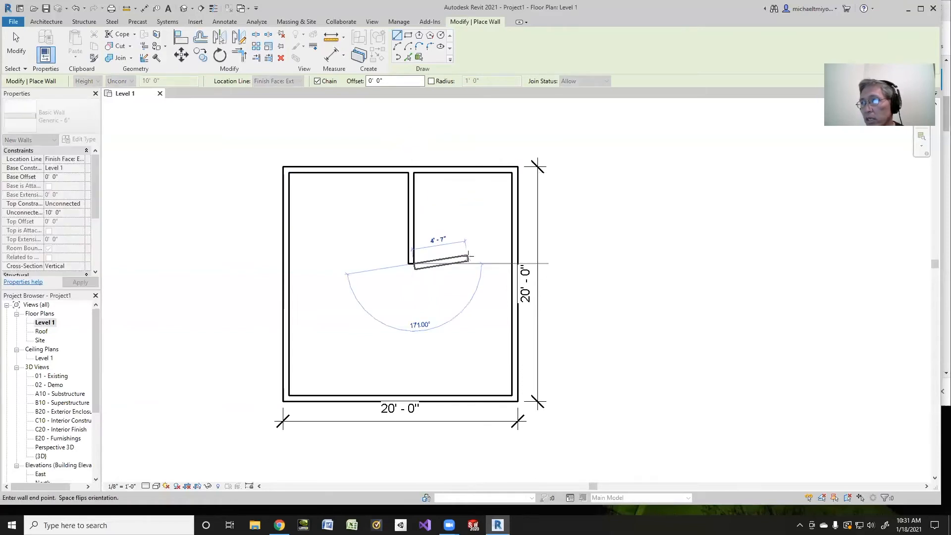
{"action": "left_click", "coordinate": [511, 263]}
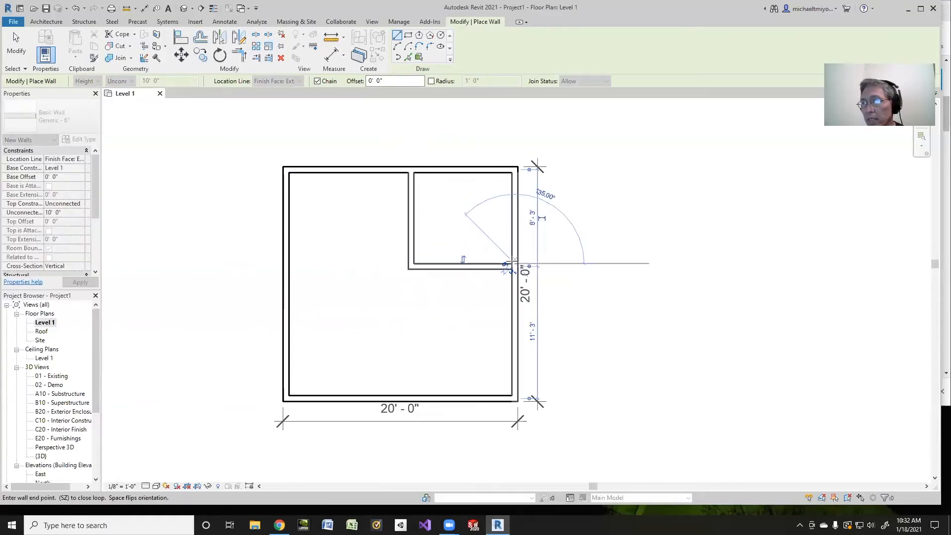
{"action": "right_click", "coordinate": [619, 199]}
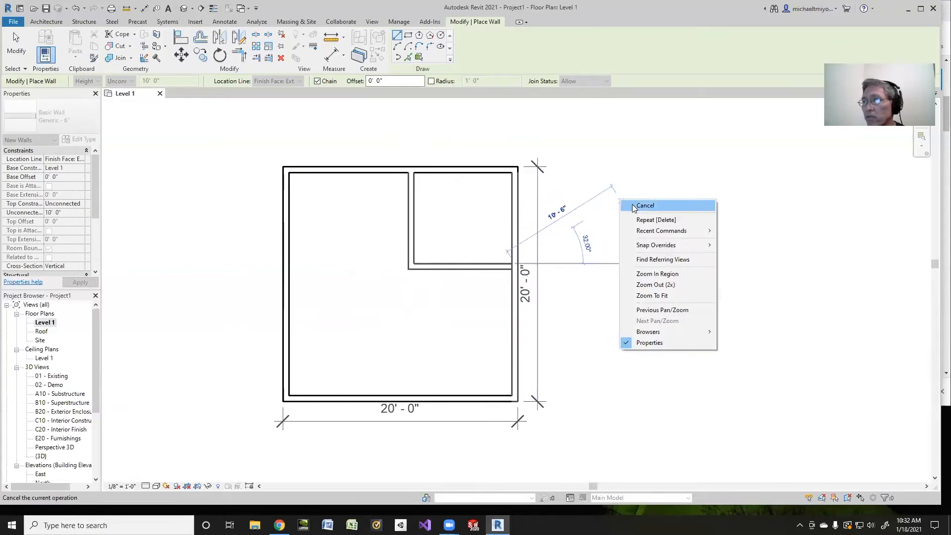
{"action": "left_click", "coordinate": [634, 207]}
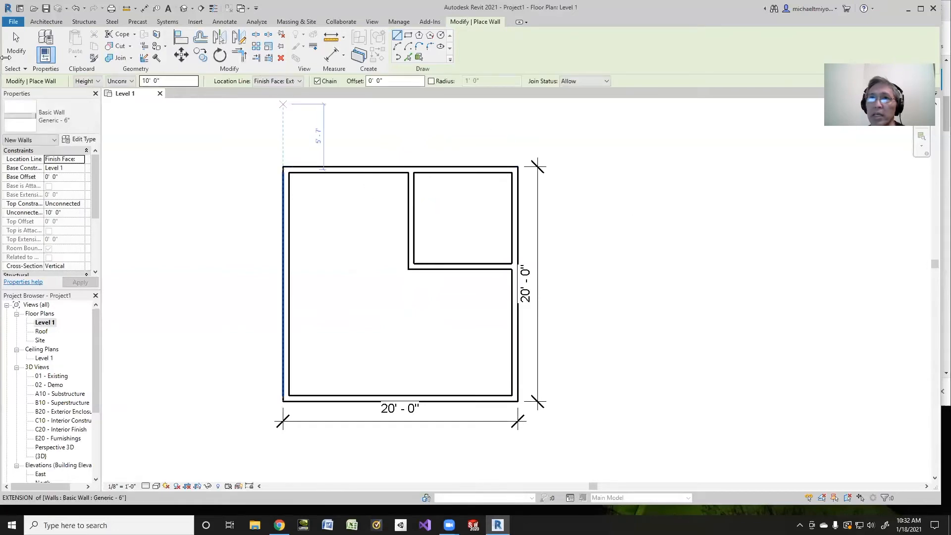
{"action": "left_click", "coordinate": [14, 50]}
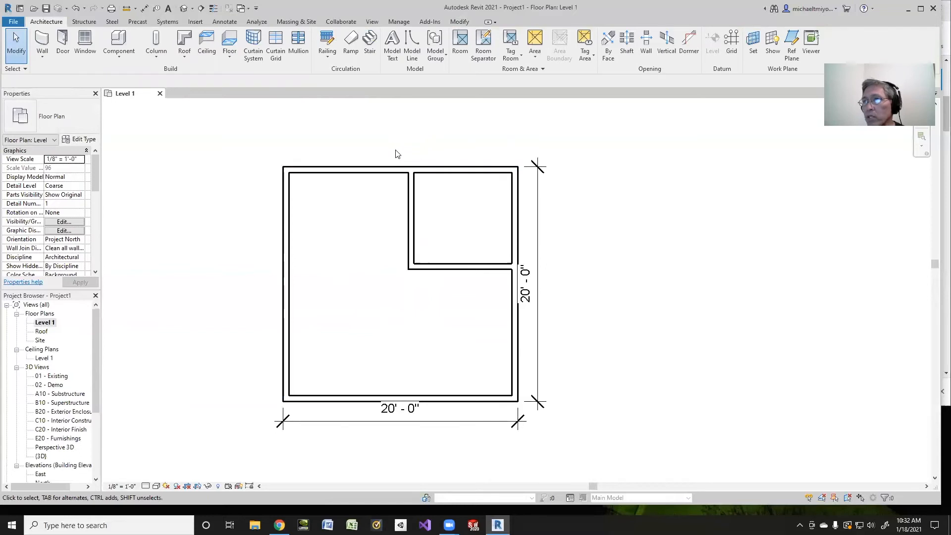
Measure the north-south interior wall's temporary dimensions to the outer faces of the exterior walls and set its distance from the west face to 10'
{"action": "left_click", "coordinate": [415, 221]}
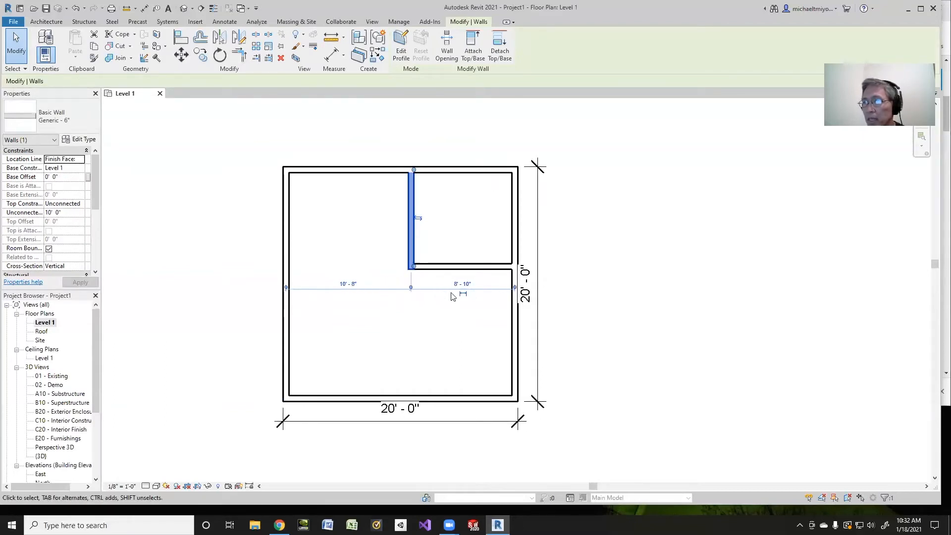
{"action": "left_click", "coordinate": [513, 291]}
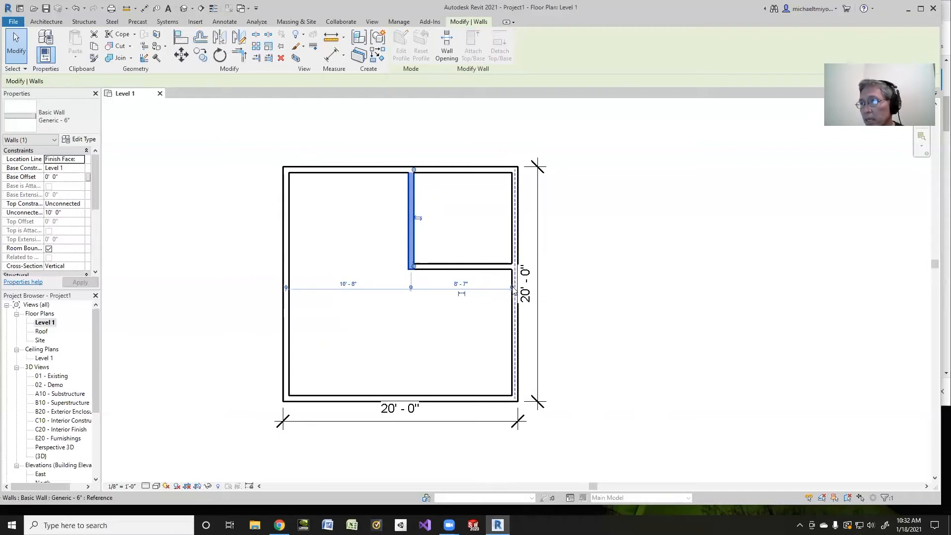
{"action": "left_click", "coordinate": [513, 291]}
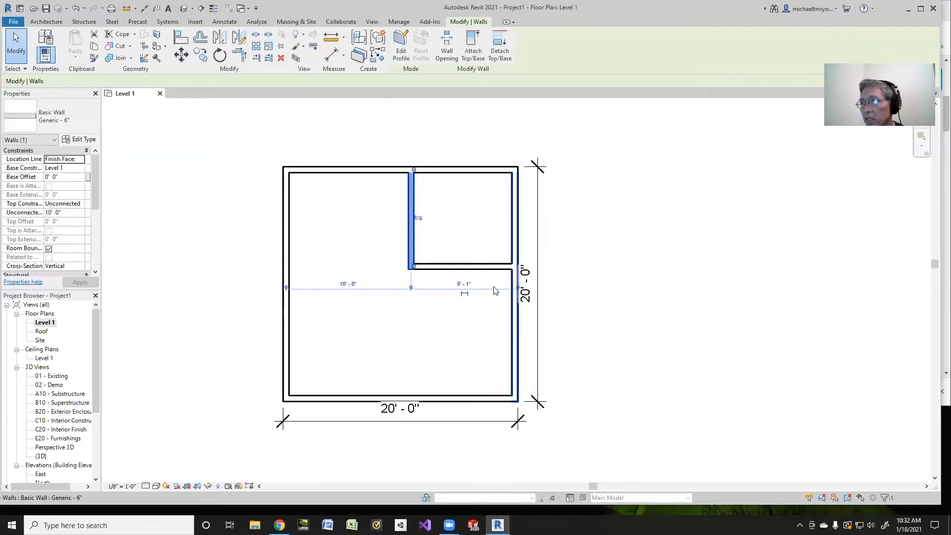
{"action": "left_click", "coordinate": [288, 289]}
{"action": "left_click", "coordinate": [290, 288]}
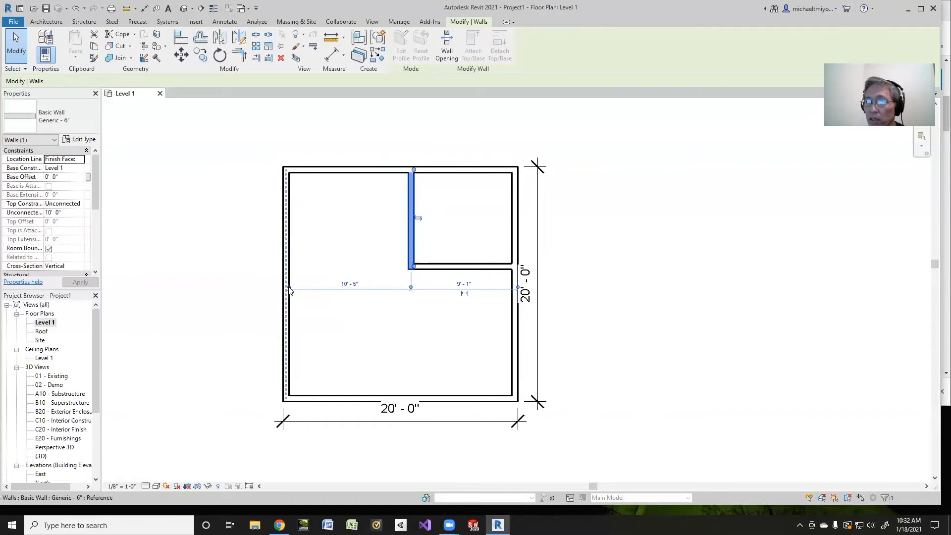
{"action": "left_click", "coordinate": [343, 284]}
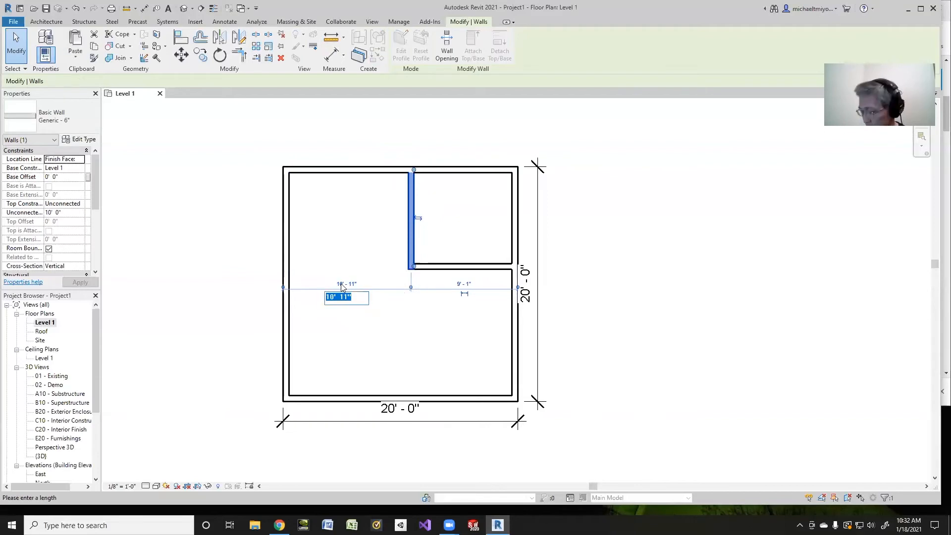
{"action": "type", "text": "10"}
{"action": "key", "text": "Return"}
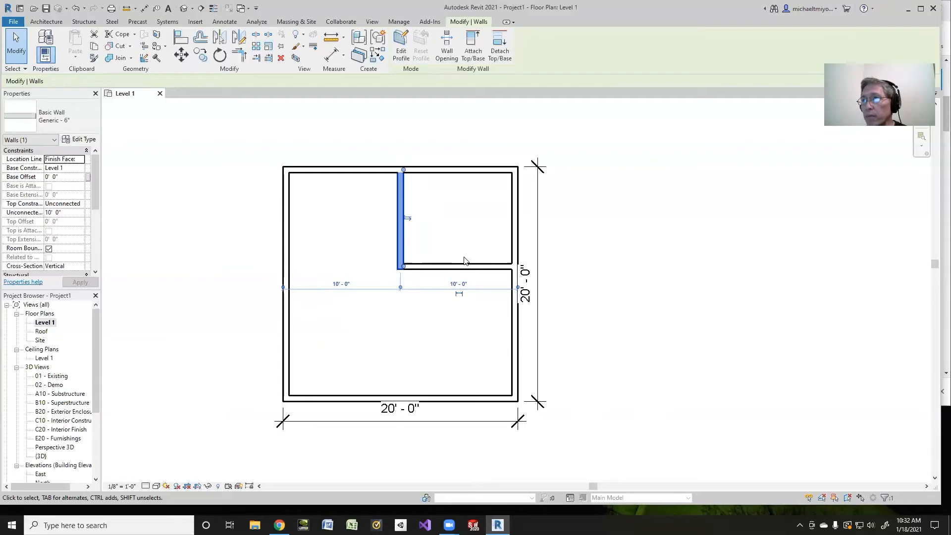
Measure the east-west interior wall's temporary dimensions to the exterior faces and set its distance from the south face to 10'
{"action": "left_click", "coordinate": [457, 270]}
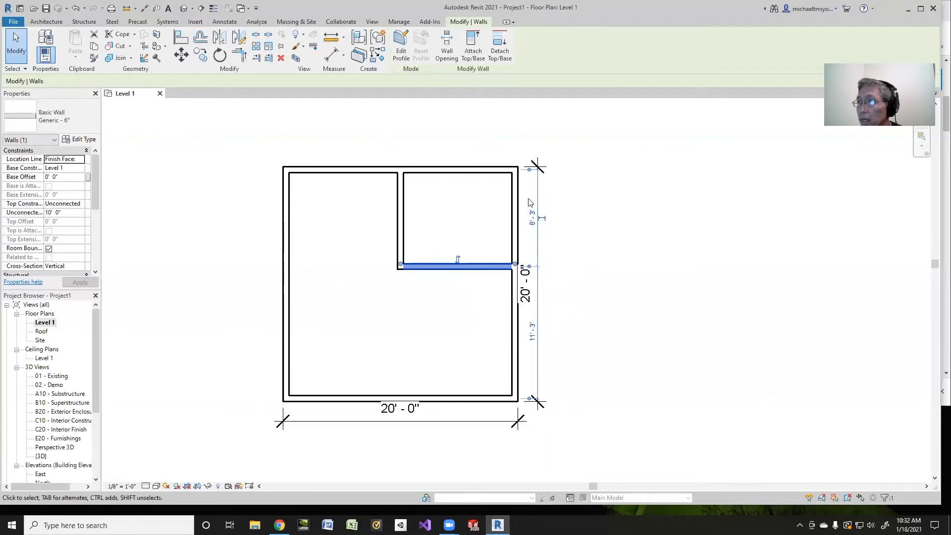
{"action": "left_click", "coordinate": [529, 171]}
{"action": "left_click", "coordinate": [529, 172]}
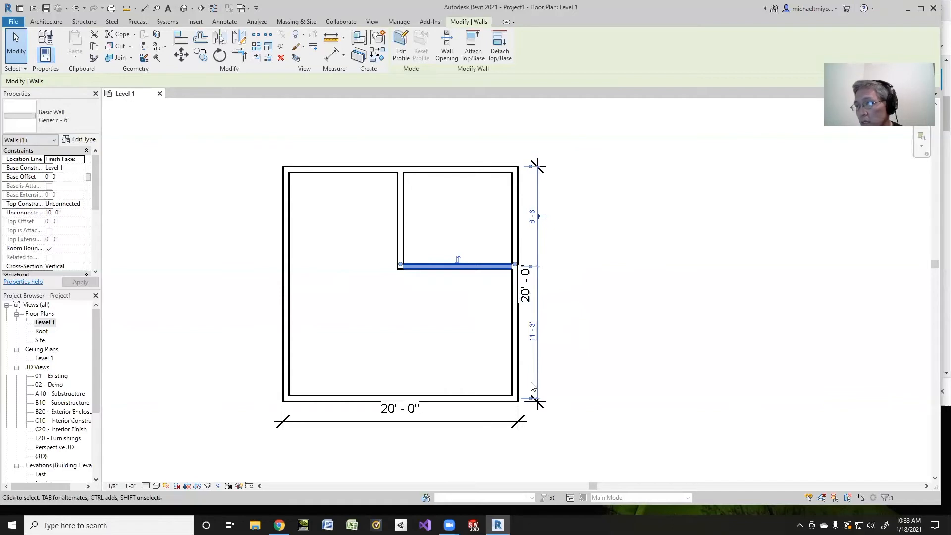
{"action": "left_click", "coordinate": [530, 398]}
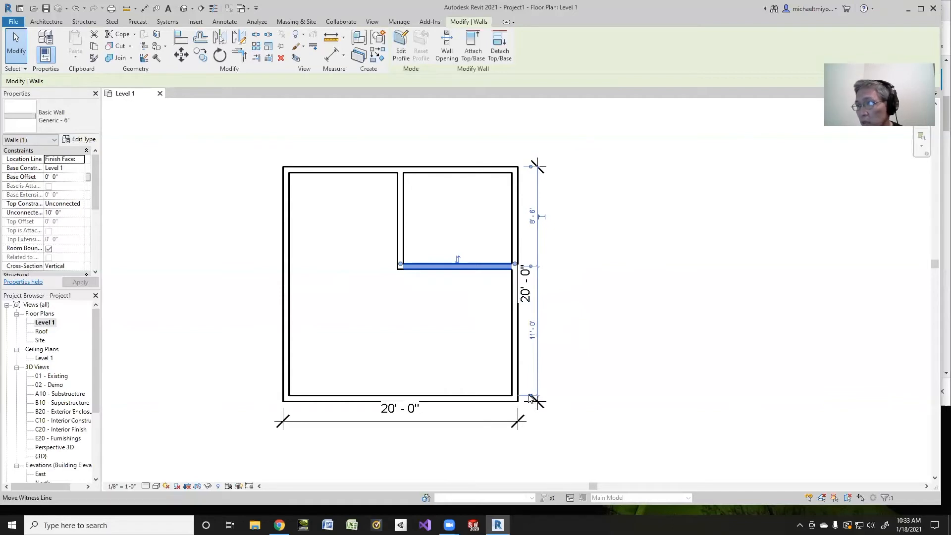
{"action": "left_click", "coordinate": [530, 396]}
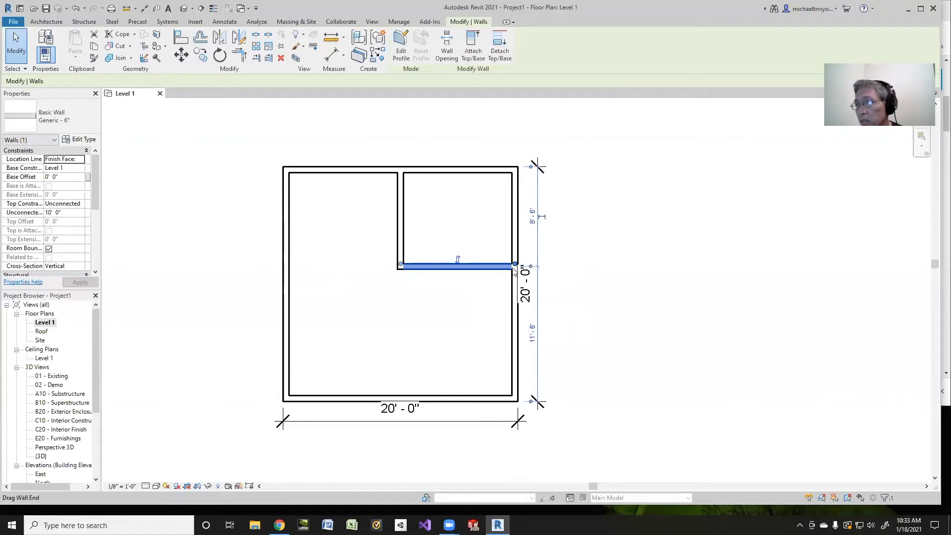
{"action": "left_click", "coordinate": [532, 334]}
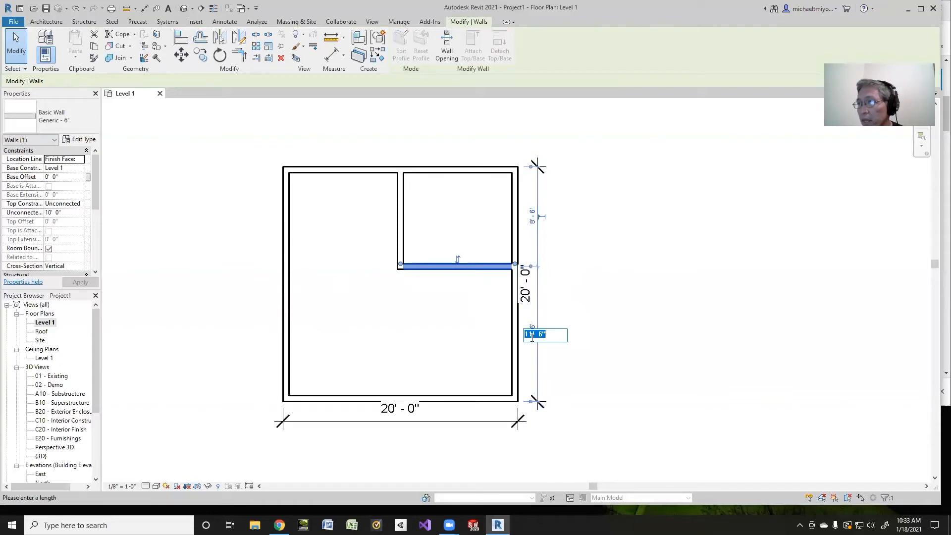
{"action": "type", "text": "10"}
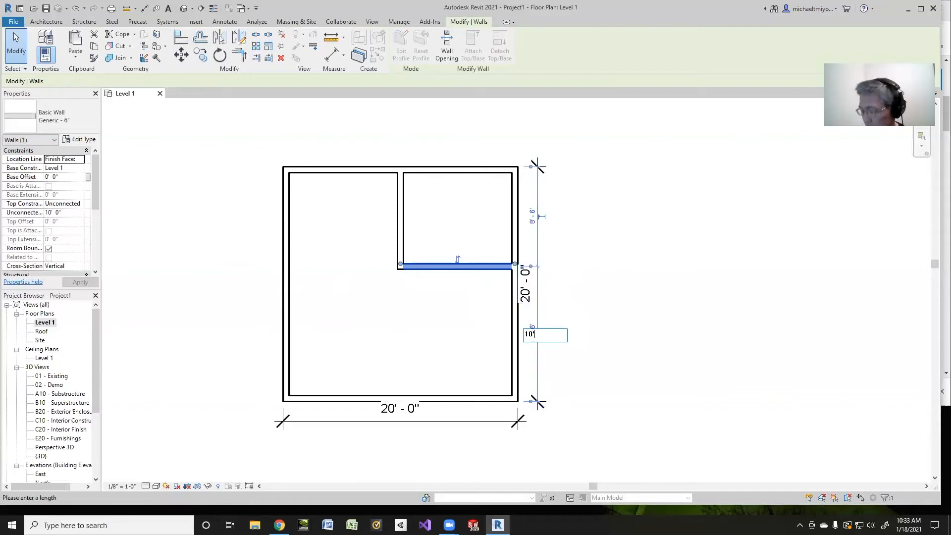
{"action": "type", "text": "'"}
{"action": "key", "text": "Return"}
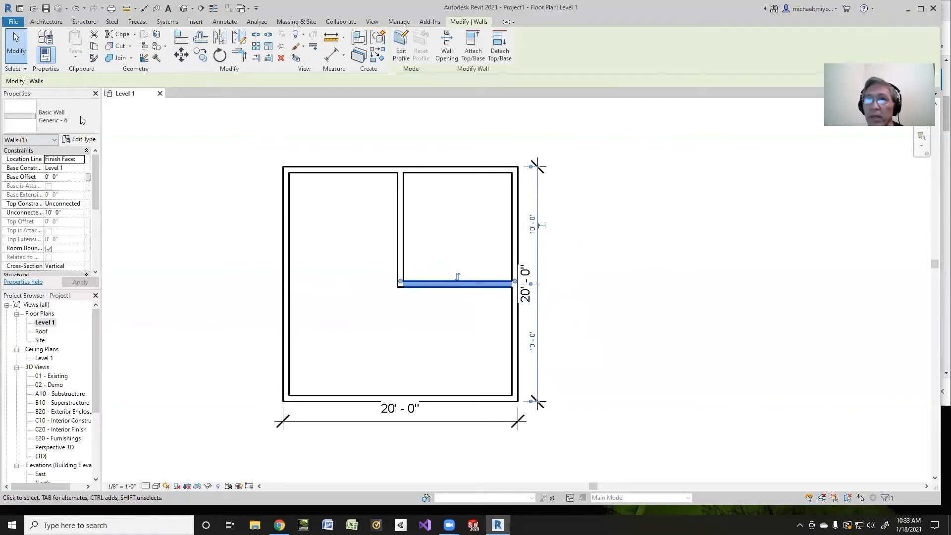
{"action": "left_click", "coordinate": [16, 44]}
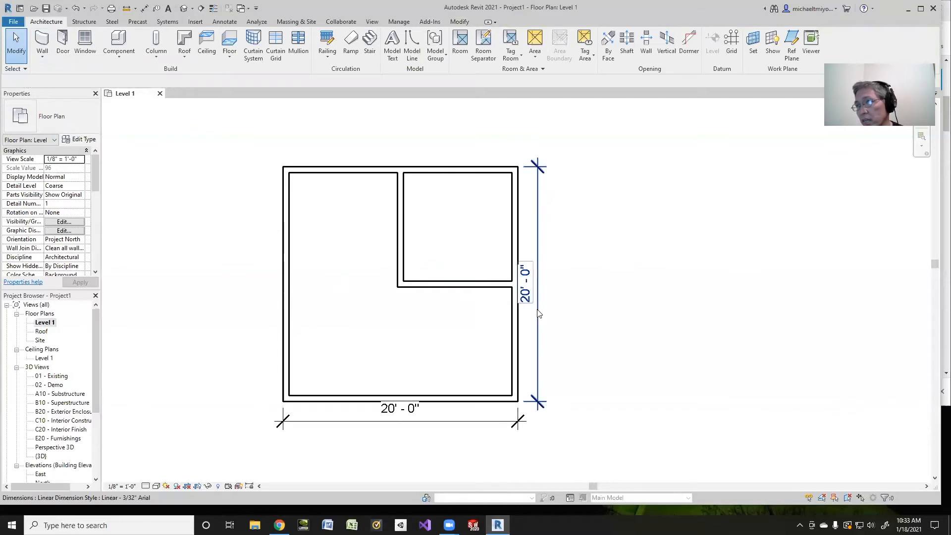
Move the permanent depth dimension farther east and the permanent width dimension farther south of the building
{"action": "left_click_drag", "start_coordinate": [538, 312], "coordinate": [569, 297]}
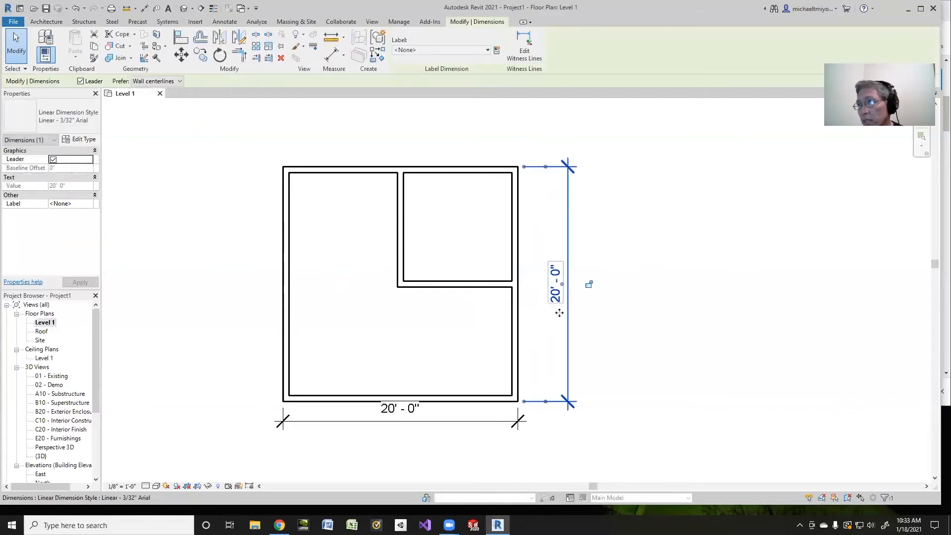
{"action": "left_click_drag", "start_coordinate": [402, 439], "coordinate": [401, 456]}
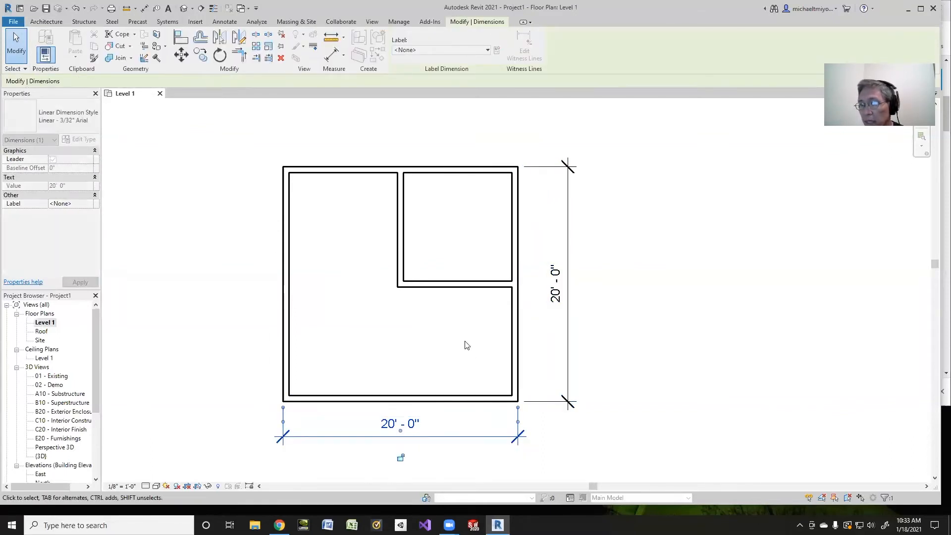
{"action": "left_click", "coordinate": [556, 295]}
{"action": "left_click", "coordinate": [556, 295]}
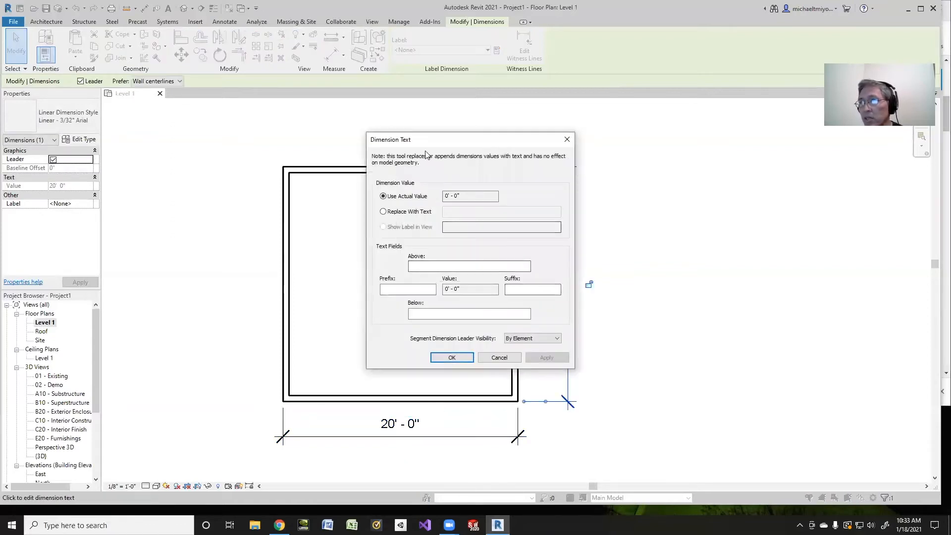
{"action": "left_click", "coordinate": [486, 357]}
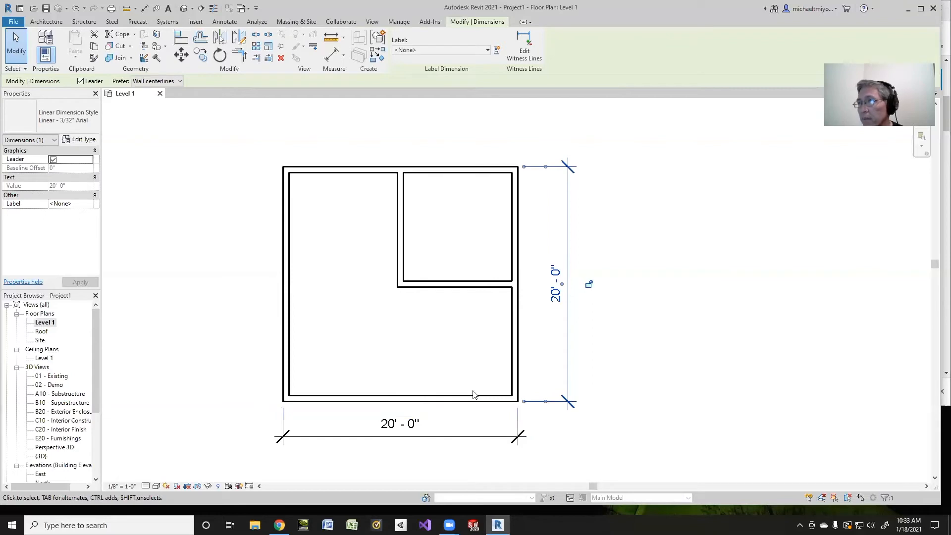
{"action": "left_click", "coordinate": [514, 337]}
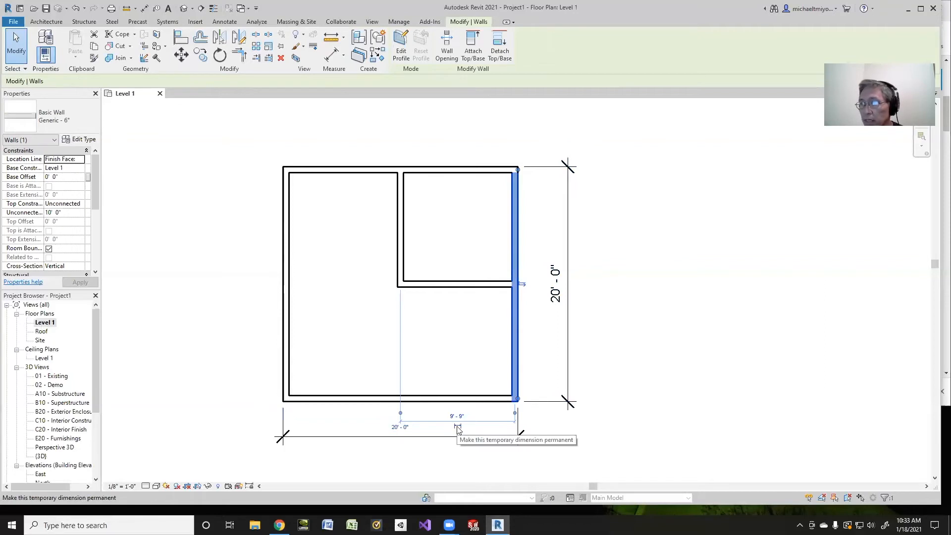
Delete the permanent overall width dimension south of the building
{"action": "left_click", "coordinate": [407, 437]}
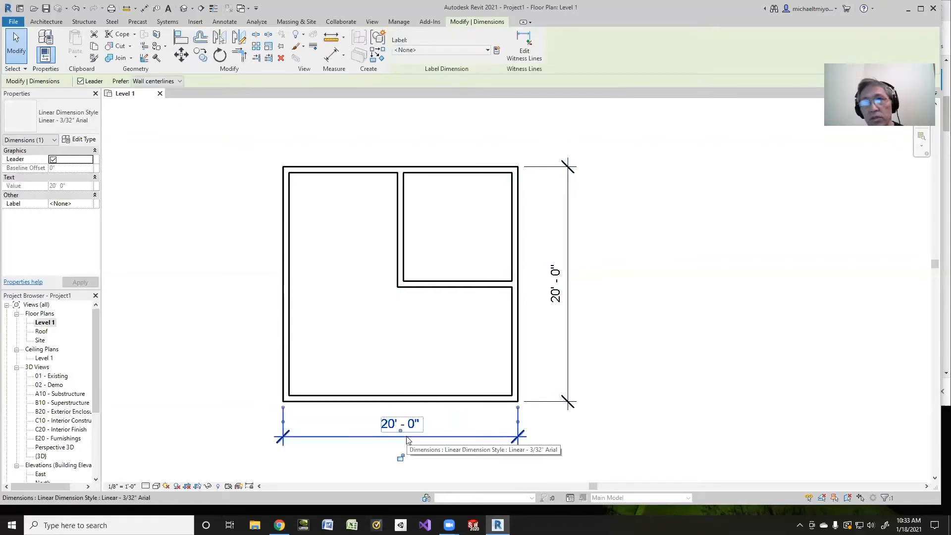
{"action": "right_click", "coordinate": [406, 438]}
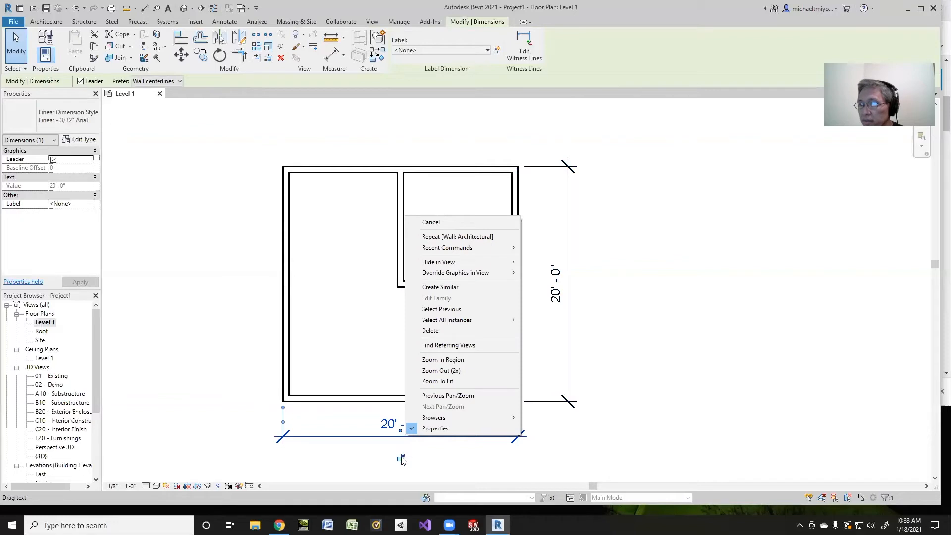
{"action": "left_click", "coordinate": [399, 457]}
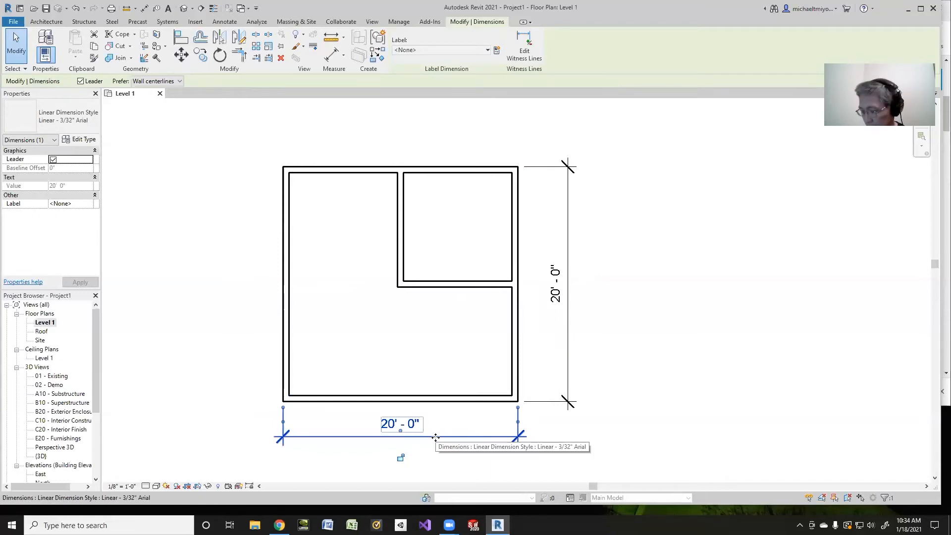
{"action": "key", "text": "Delete"}
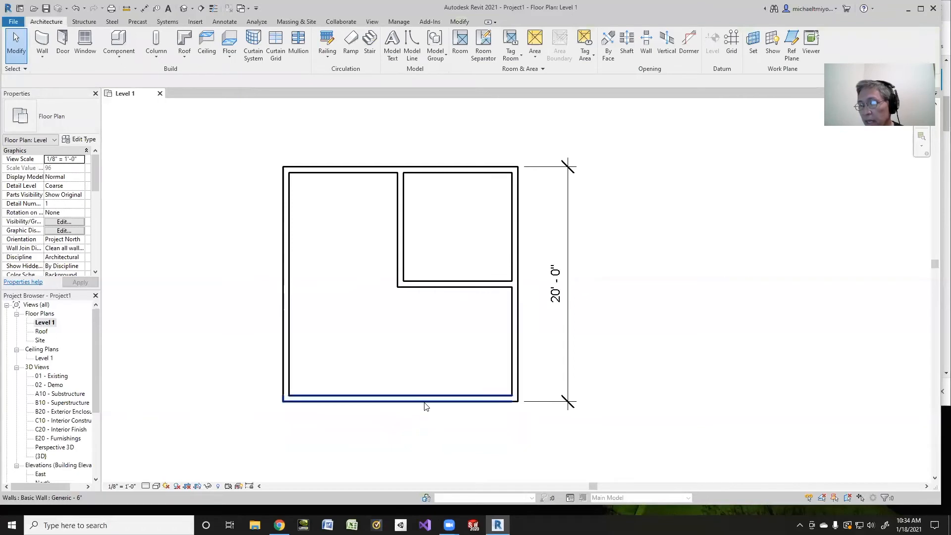
Try a 25' overall building width by relocating the east wall through its temporary dimension, and undo the change
{"action": "left_click", "coordinate": [513, 340]}
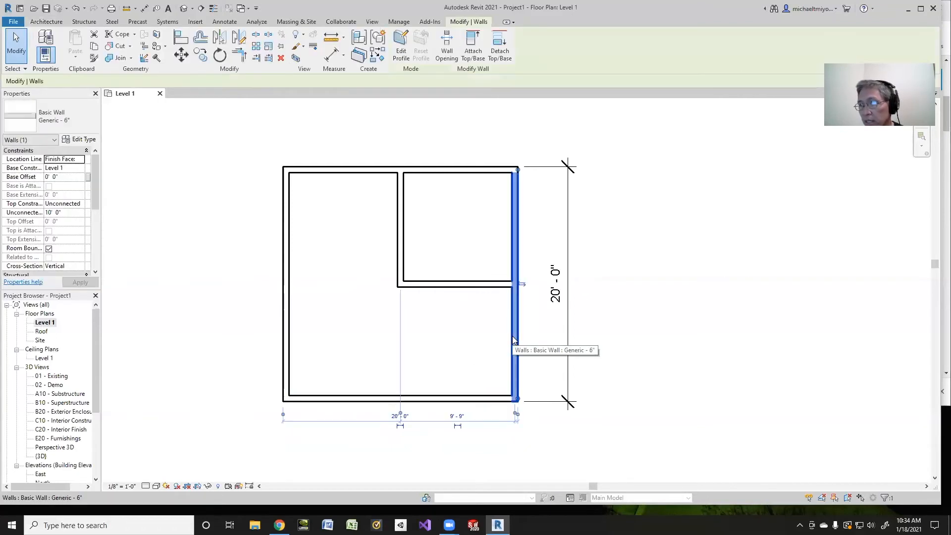
{"action": "left_click", "coordinate": [413, 427]}
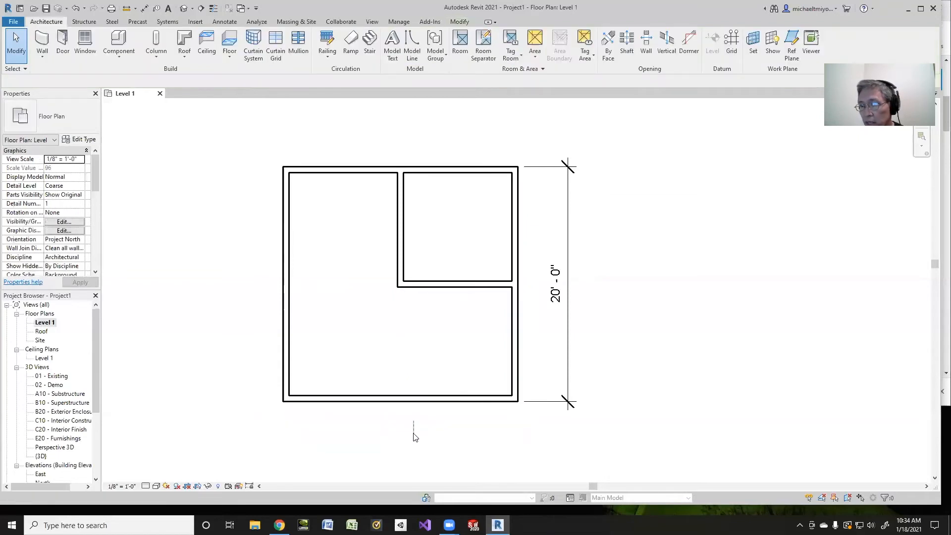
{"action": "left_click", "coordinate": [514, 367]}
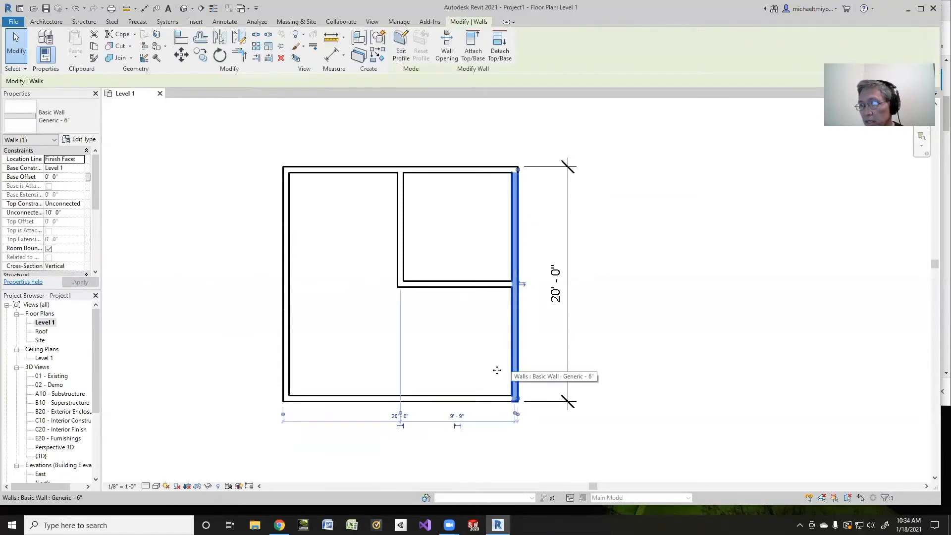
{"action": "left_click", "coordinate": [393, 420]}
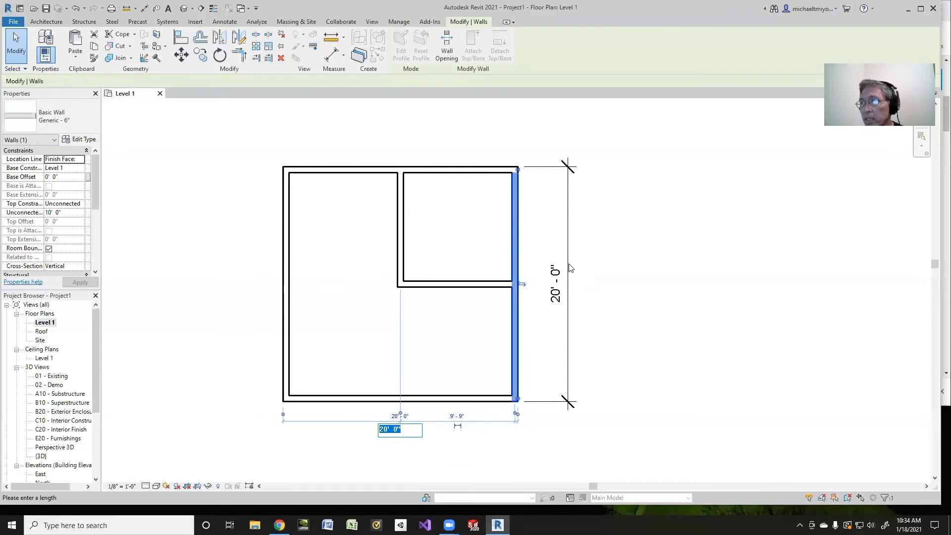
{"action": "key", "text": "Escape"}
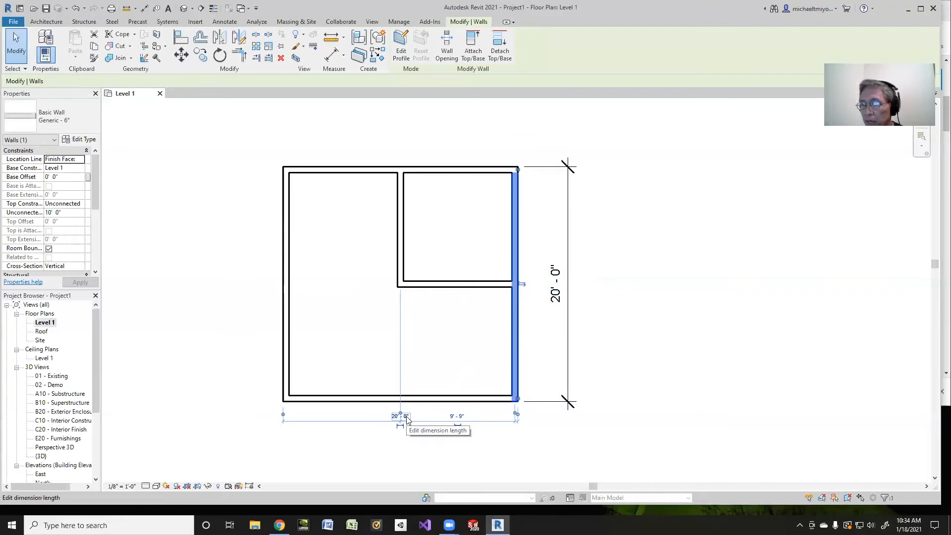
{"action": "left_click", "coordinate": [404, 416]}
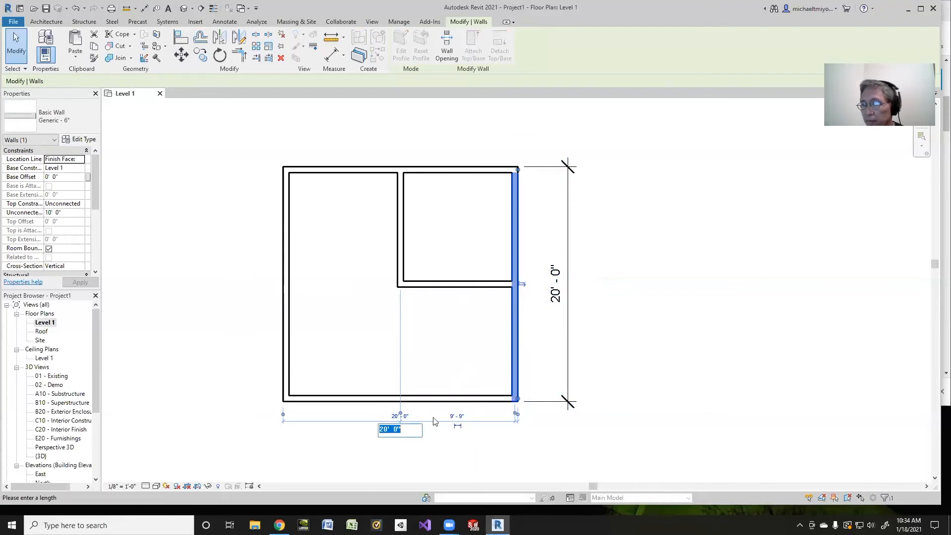
{"action": "type", "text": "25"}
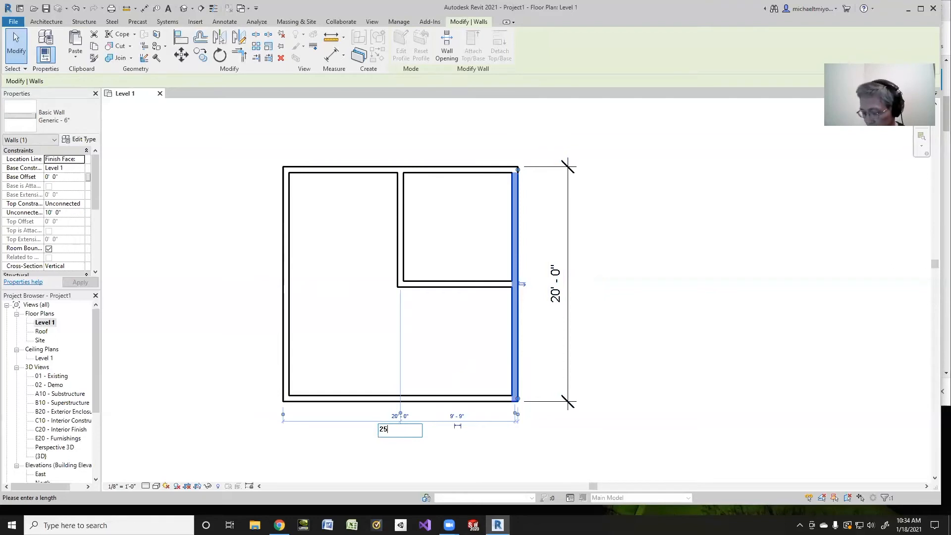
{"action": "type", "text": "'"}
{"action": "key", "text": "Return"}
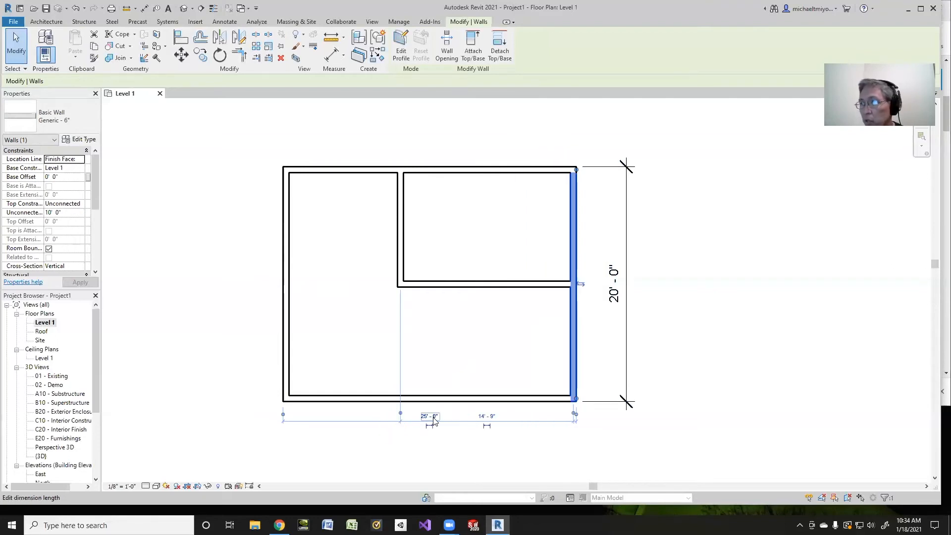
{"action": "key", "text": "ctrl+z"}
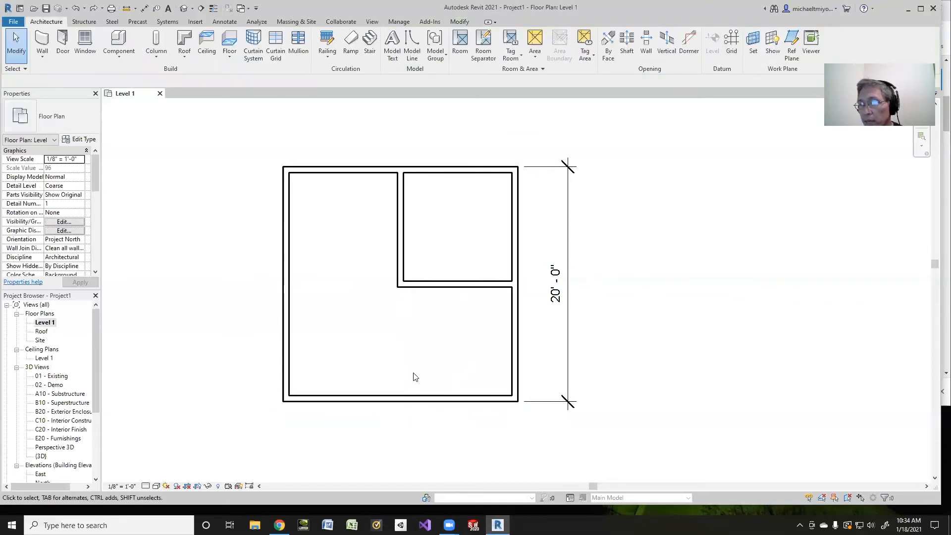
Make the east wall's overall width temporary dimension permanent and move it farther south of the building
{"action": "left_click", "coordinate": [420, 402]}
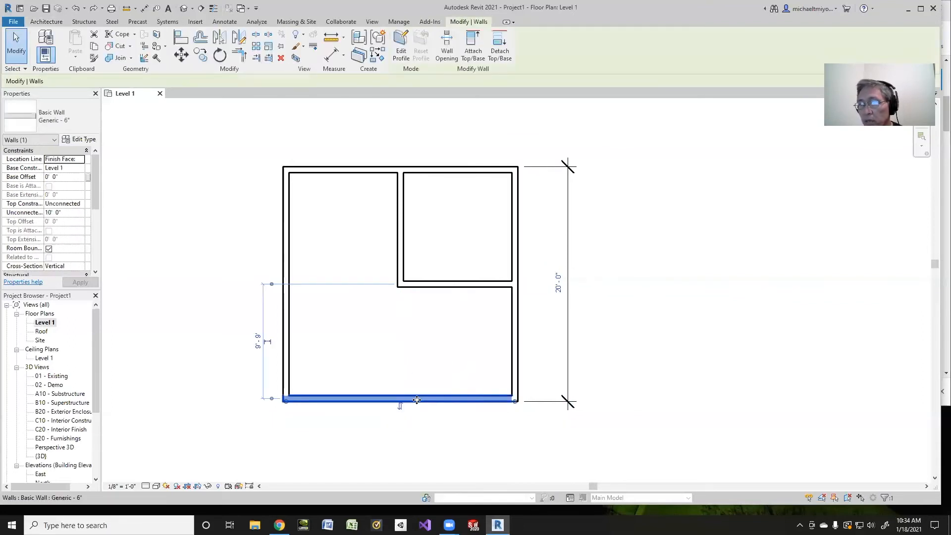
{"action": "left_click", "coordinate": [517, 331]}
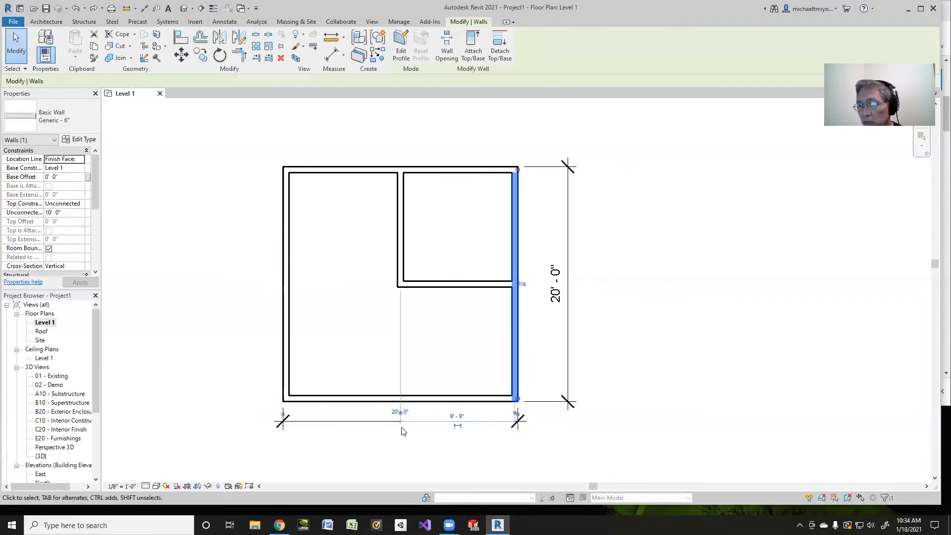
{"action": "left_click", "coordinate": [402, 430]}
{"action": "left_click", "coordinate": [413, 438]}
{"action": "left_click_drag", "start_coordinate": [413, 447], "coordinate": [413, 451]}
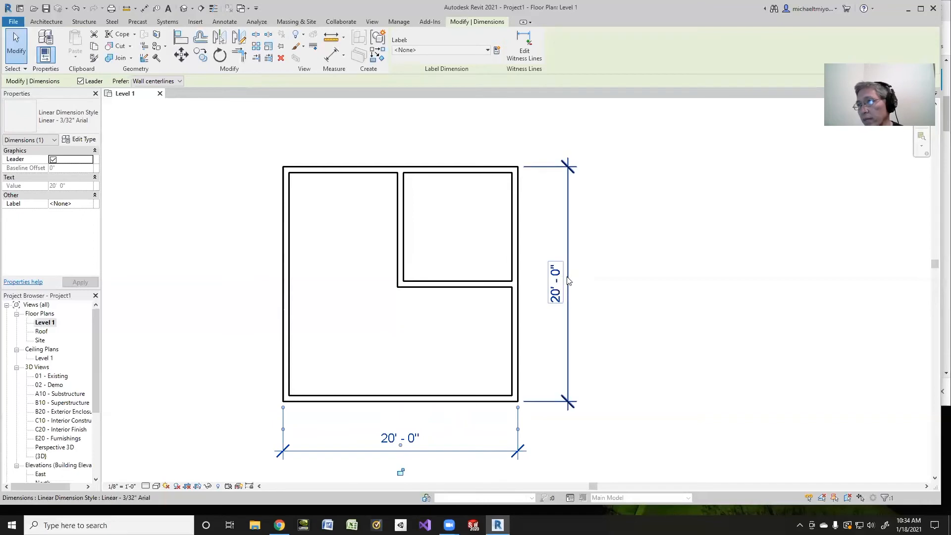
Move the overall depth dimension farther east and make the horizontal interior wall's temporary dimensions permanent, placed between it and the building
{"action": "left_click_drag", "start_coordinate": [569, 281], "coordinate": [593, 281]}
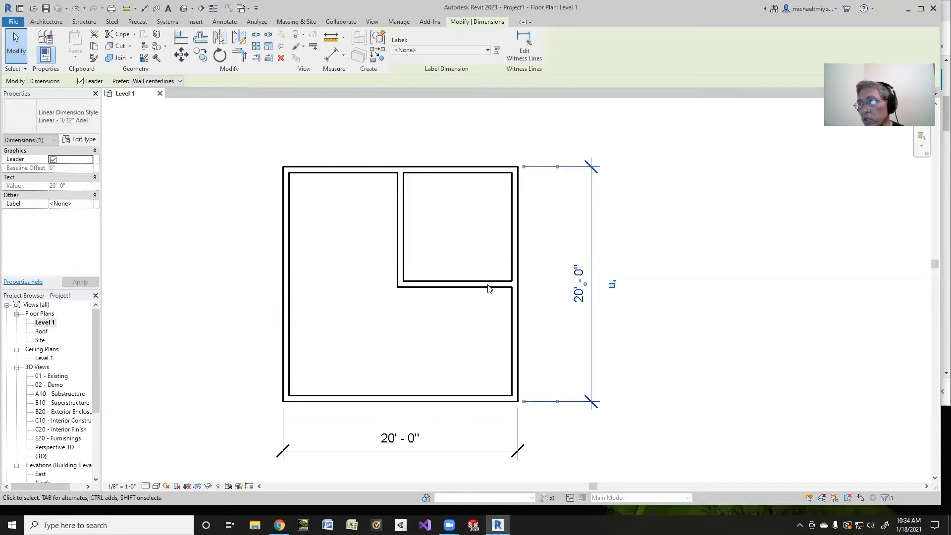
{"action": "left_click", "coordinate": [485, 288]}
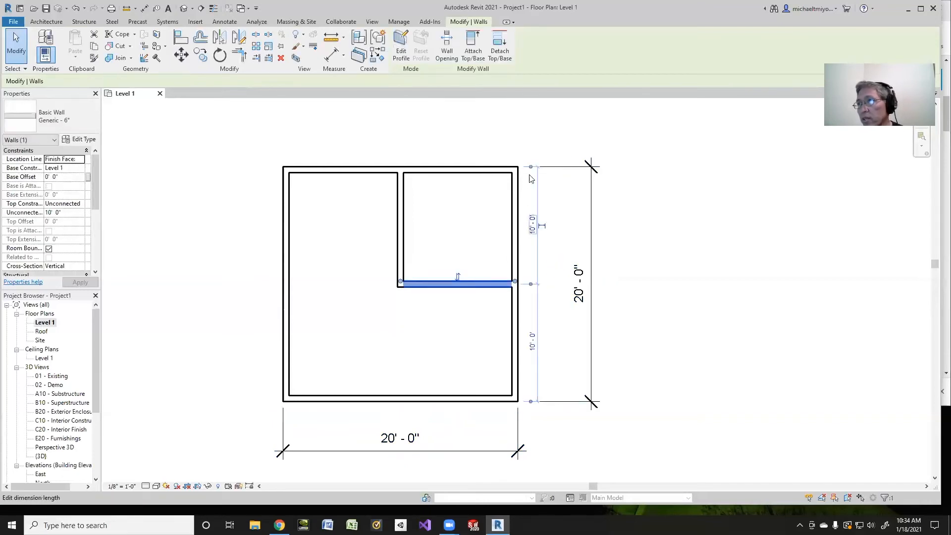
{"action": "left_click", "coordinate": [542, 227]}
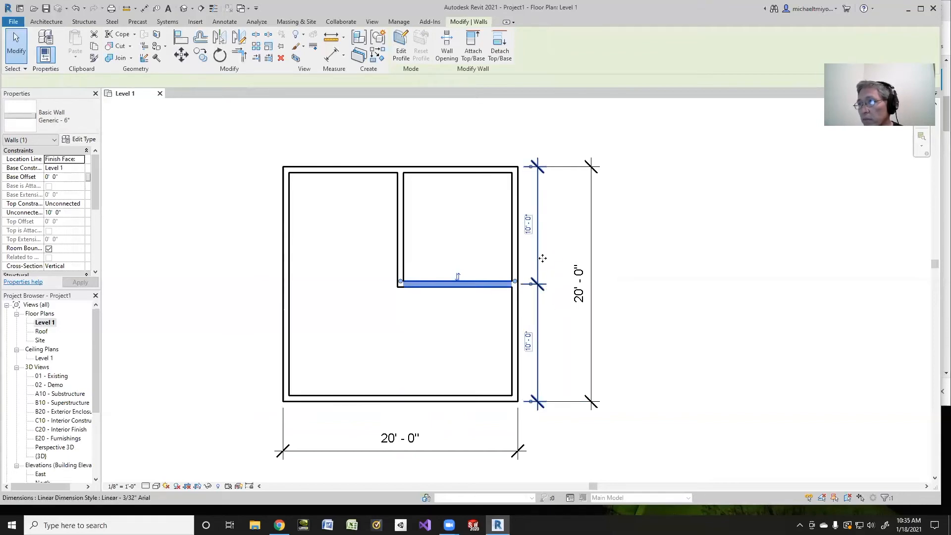
{"action": "left_click_drag", "start_coordinate": [539, 263], "coordinate": [557, 262]}
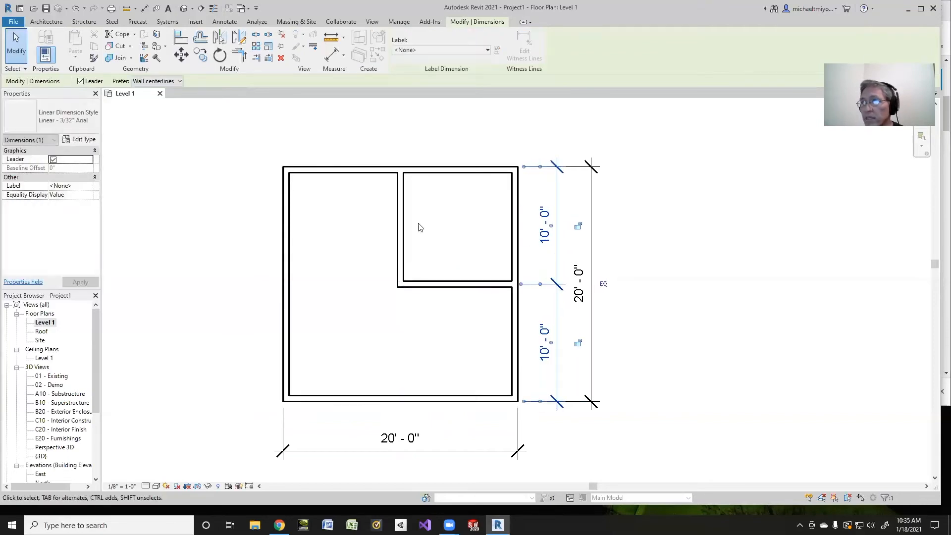
Make the vertical interior wall's temporary dimensions permanent and place them south of the building, with the overall width dimension moved farther south
{"action": "left_click", "coordinate": [404, 226]}
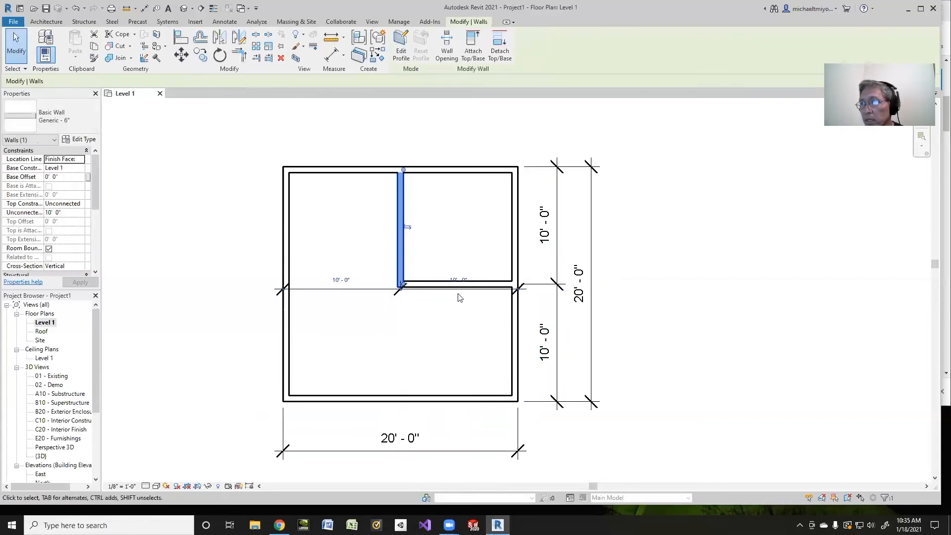
{"action": "left_click_drag", "start_coordinate": [427, 292], "coordinate": [427, 391]}
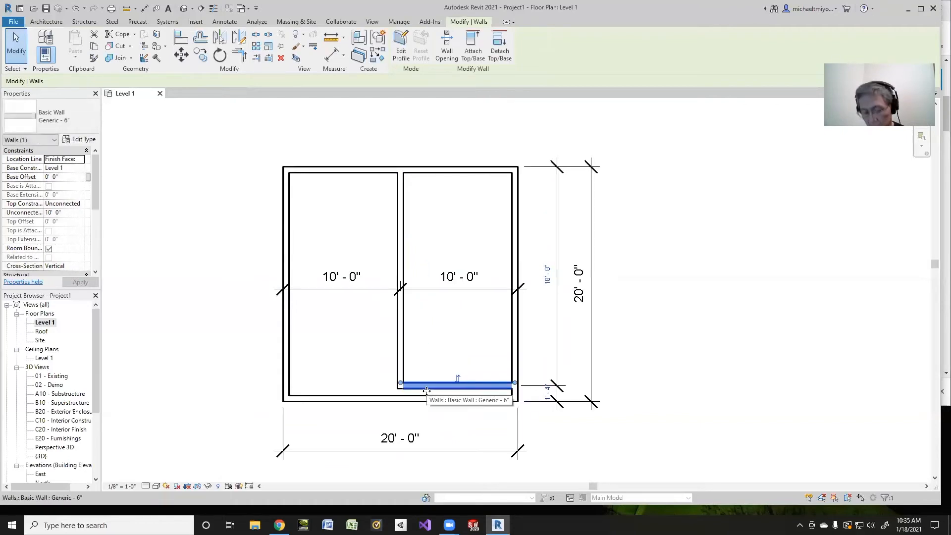
{"action": "key", "text": "ctrl+z"}
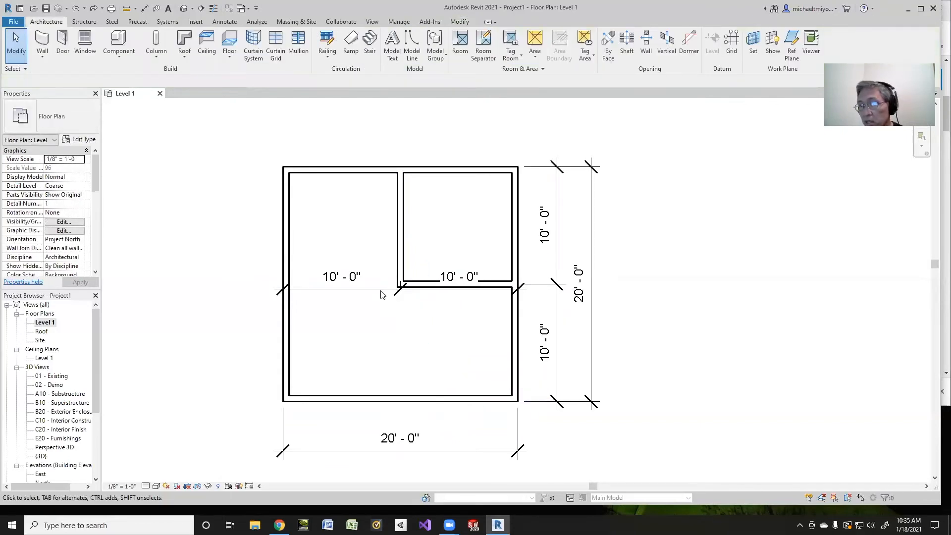
{"action": "left_click_drag", "start_coordinate": [380, 294], "coordinate": [414, 465]}
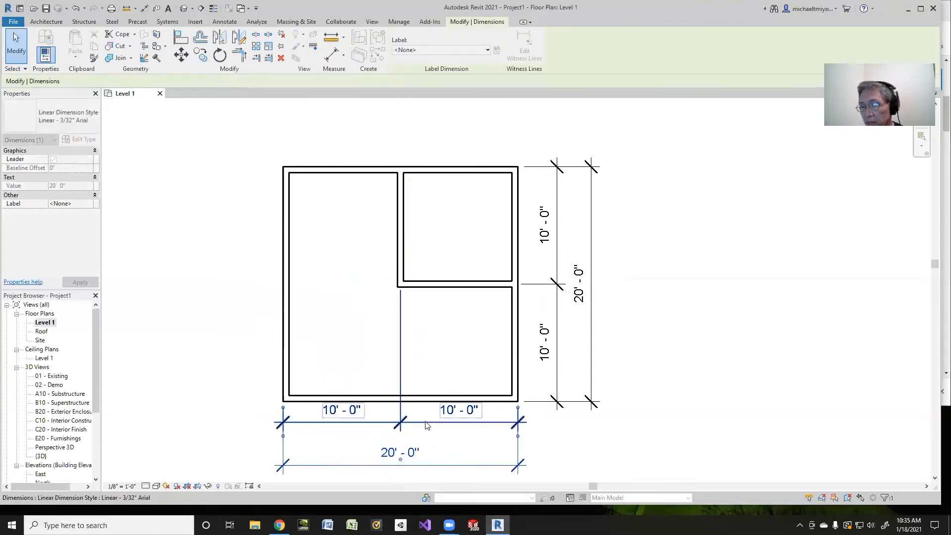
{"action": "left_click_drag", "start_coordinate": [427, 423], "coordinate": [432, 436]}
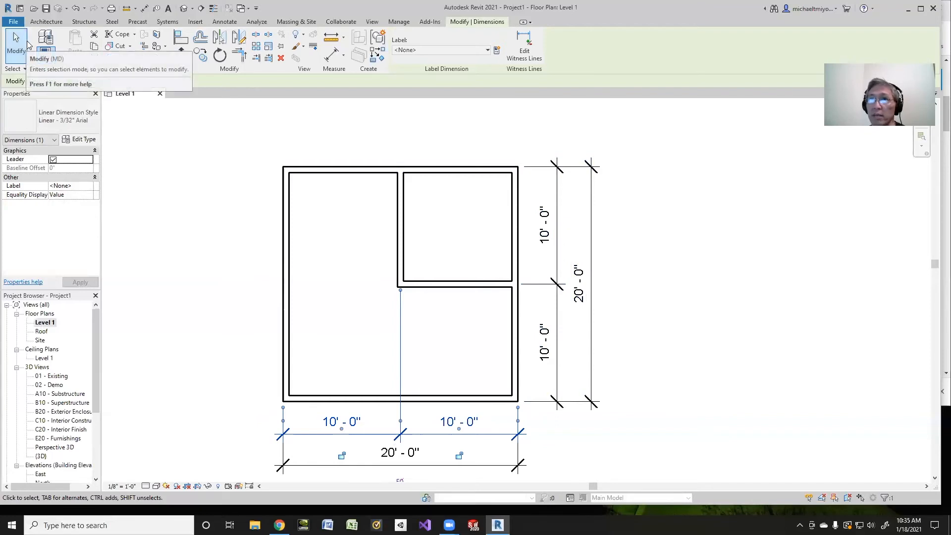
Start placing a component and look through the component types available in the project
{"action": "left_click", "coordinate": [47, 22]}
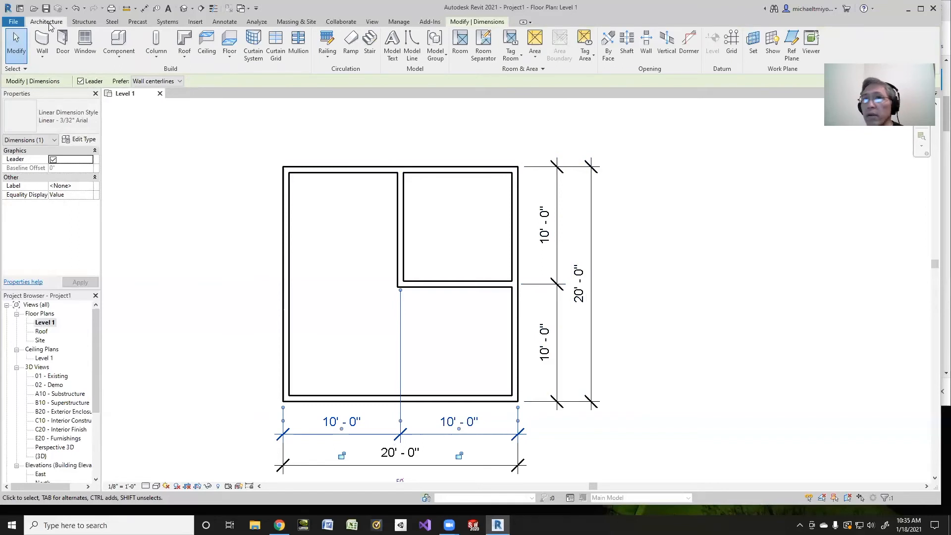
{"action": "key", "text": "Escape"}
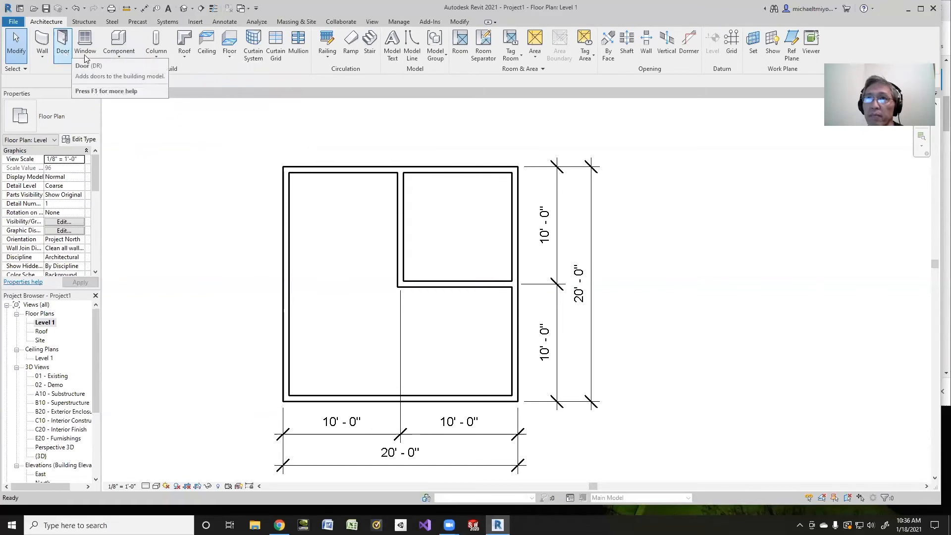
{"action": "left_click", "coordinate": [113, 56]}
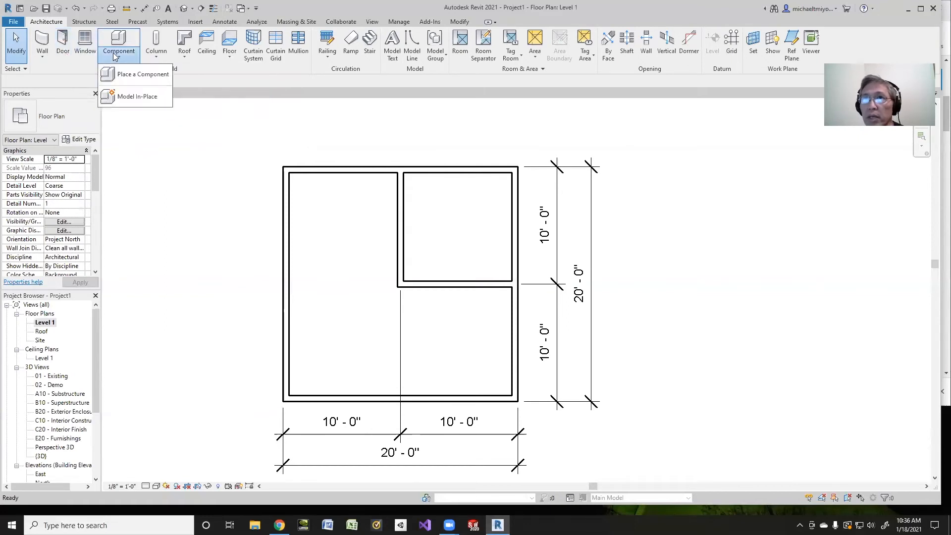
{"action": "left_click", "coordinate": [118, 75]}
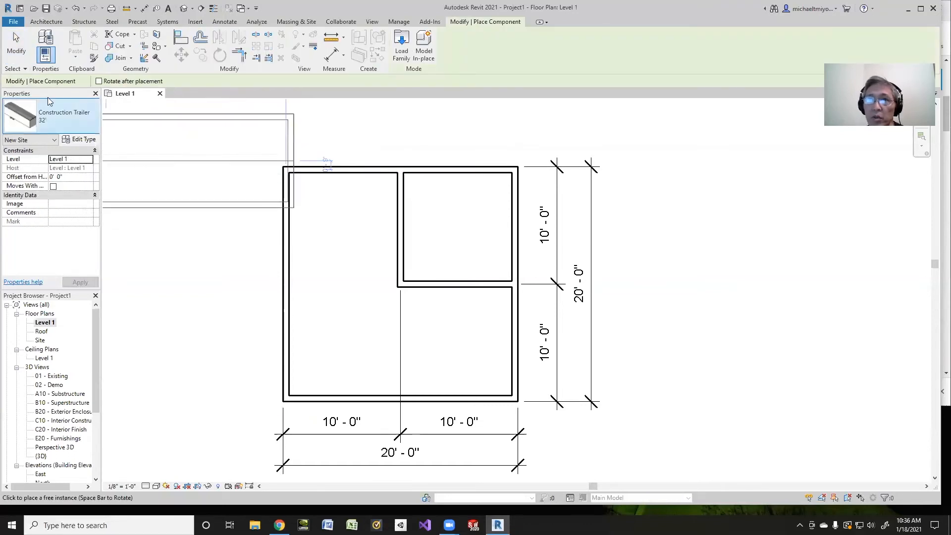
{"action": "left_click", "coordinate": [46, 117]}
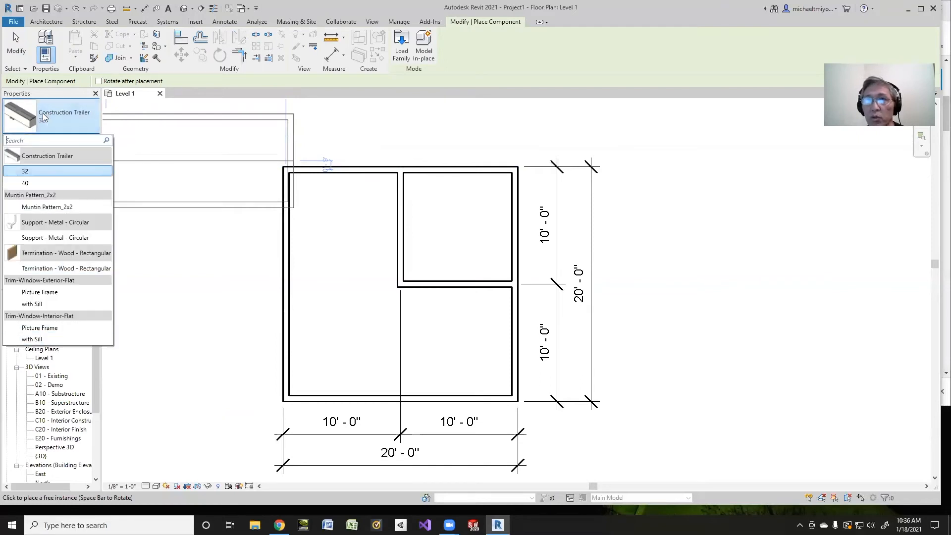
{"action": "left_click", "coordinate": [43, 113]}
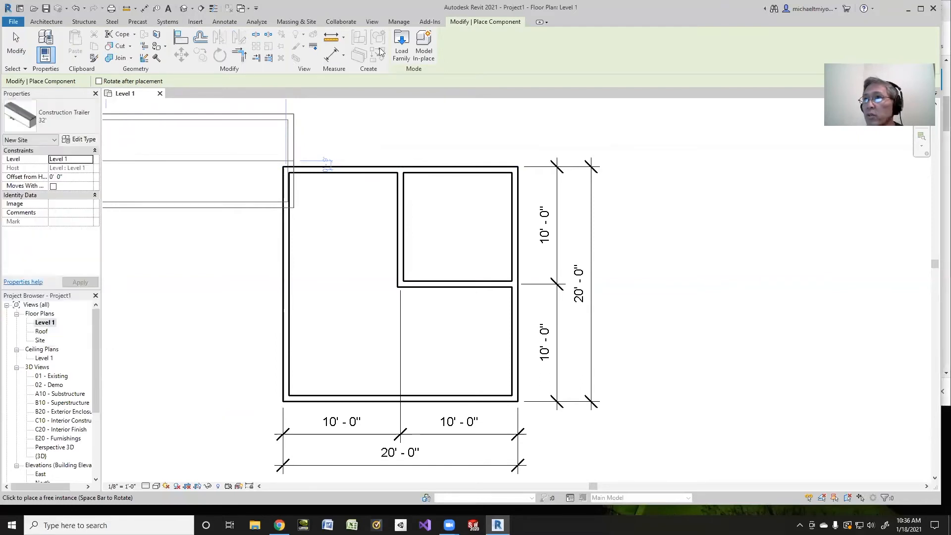
Try to load Door-Curtain-Wall-Double-Glass.rfa from the Doors library folder as a component
{"action": "left_click", "coordinate": [402, 46]}
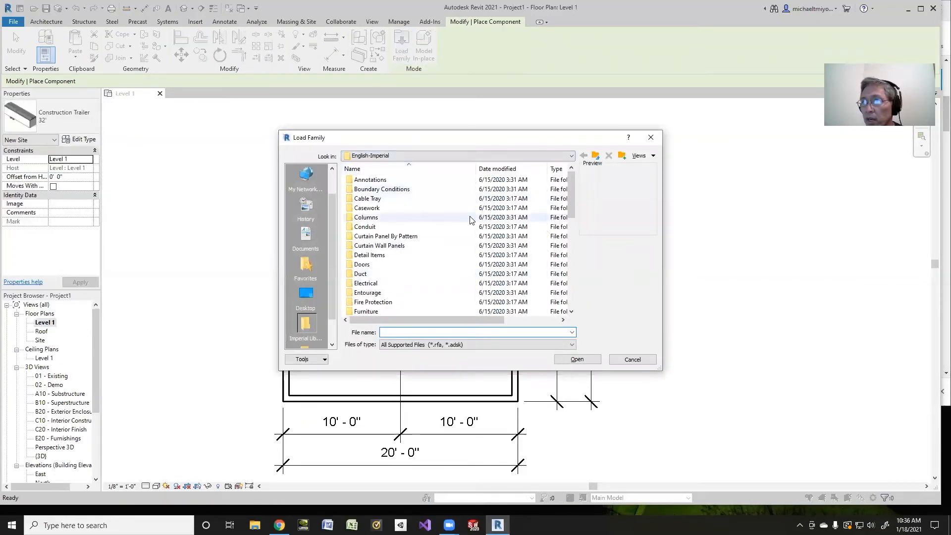
{"action": "left_click", "coordinate": [351, 264]}
{"action": "double_click", "coordinate": [351, 264]}
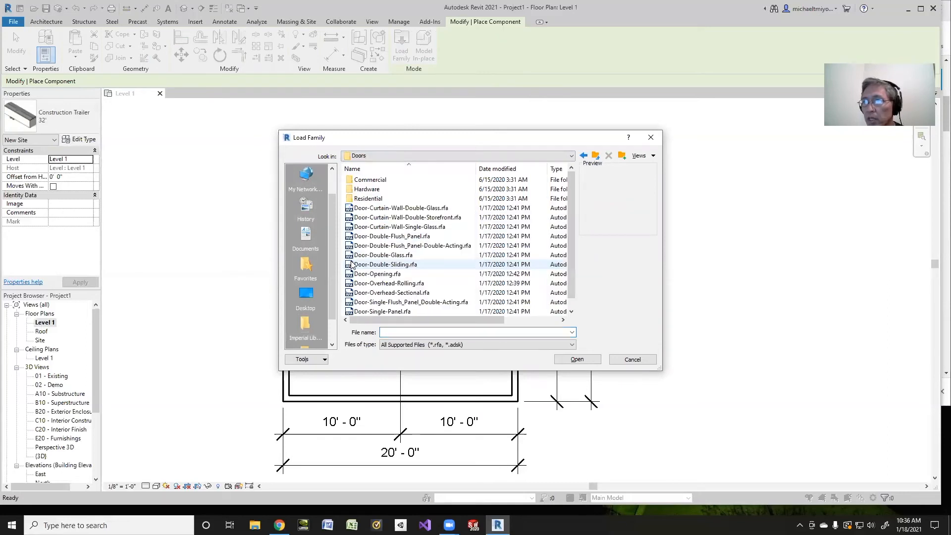
{"action": "left_click", "coordinate": [382, 210]}
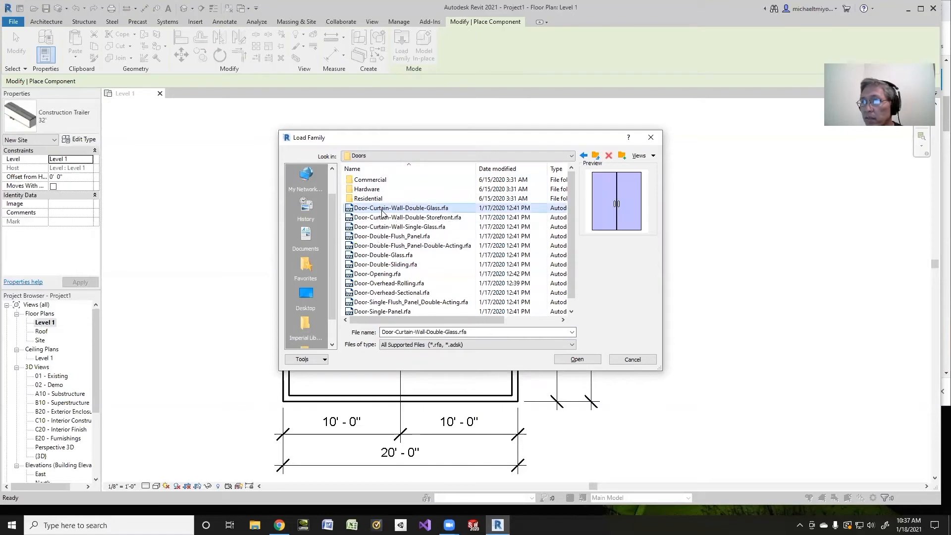
{"action": "left_click", "coordinate": [575, 360]}
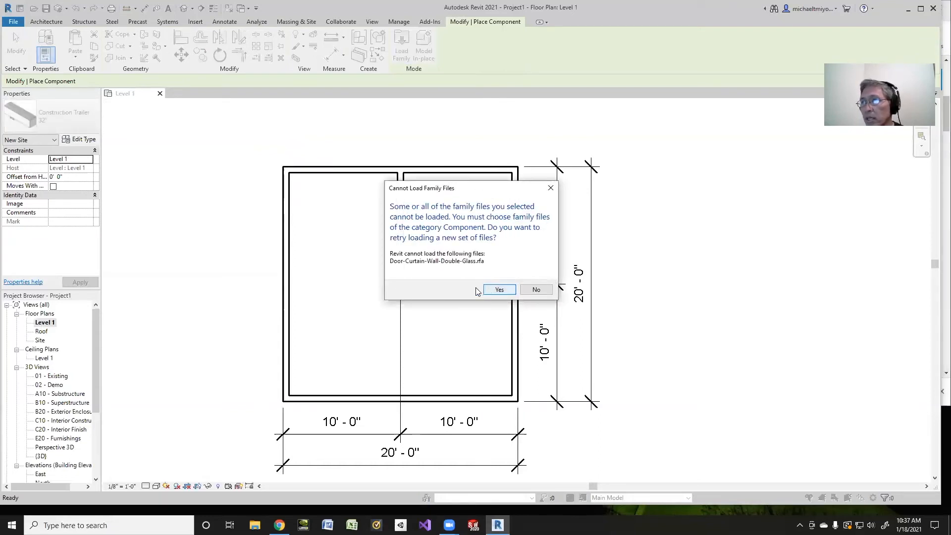
{"action": "left_click", "coordinate": [538, 290]}
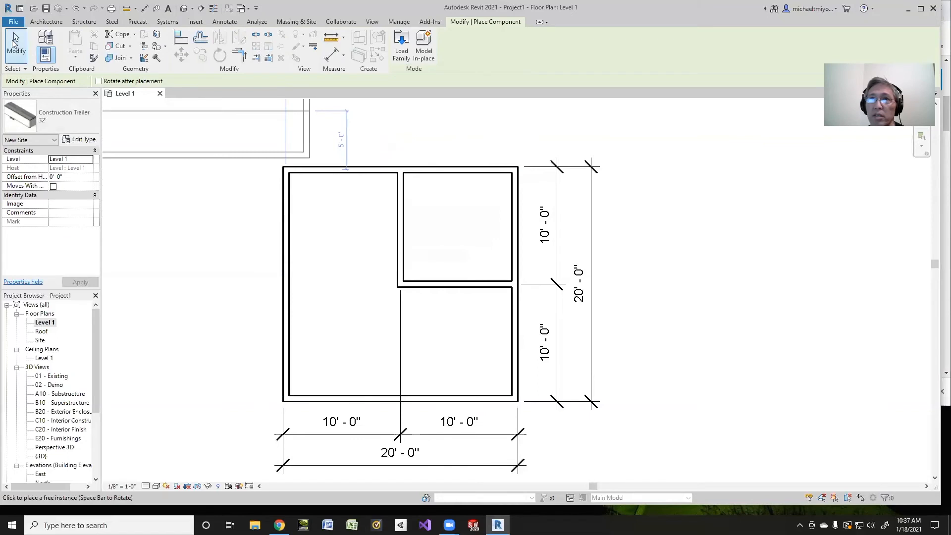
Start the Door tool with the Single-Flush 36" x 84" door type
{"action": "left_click", "coordinate": [42, 22]}
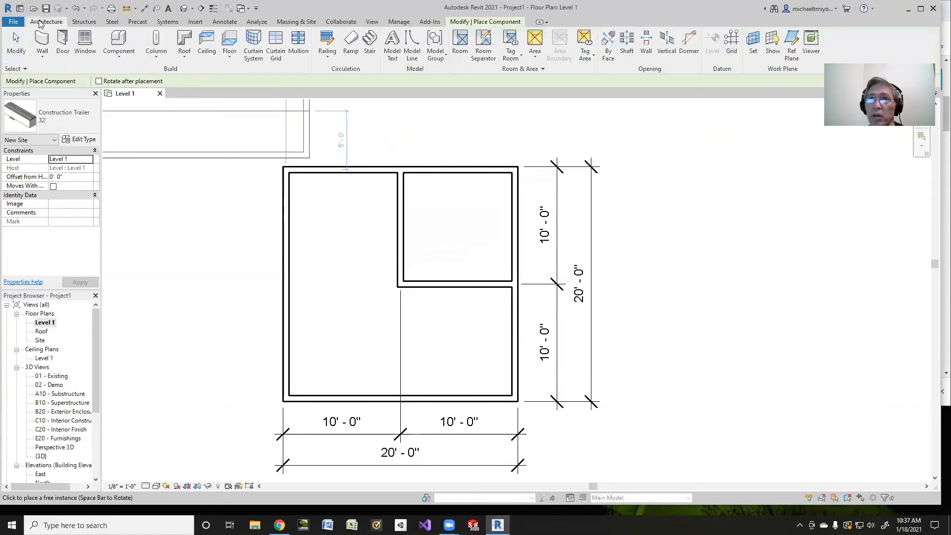
{"action": "left_click", "coordinate": [60, 38]}
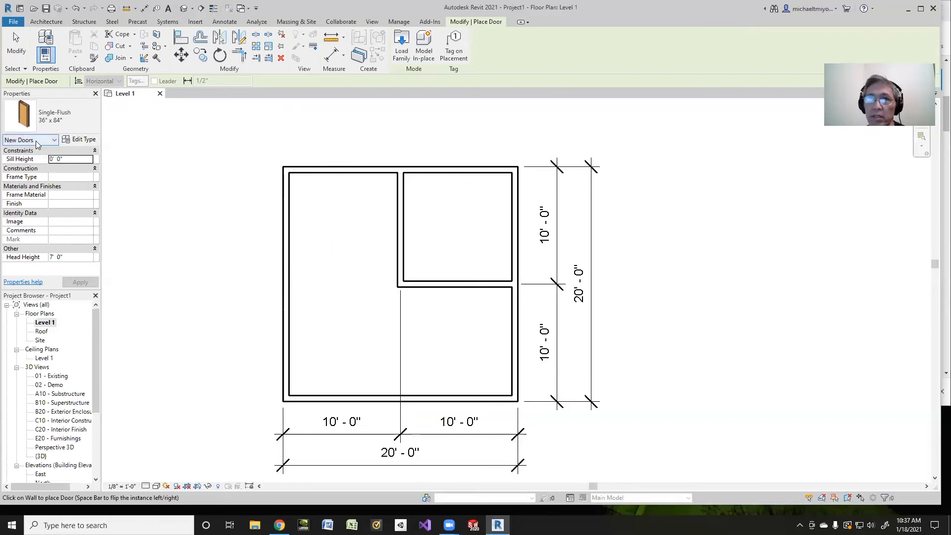
{"action": "left_click", "coordinate": [49, 116]}
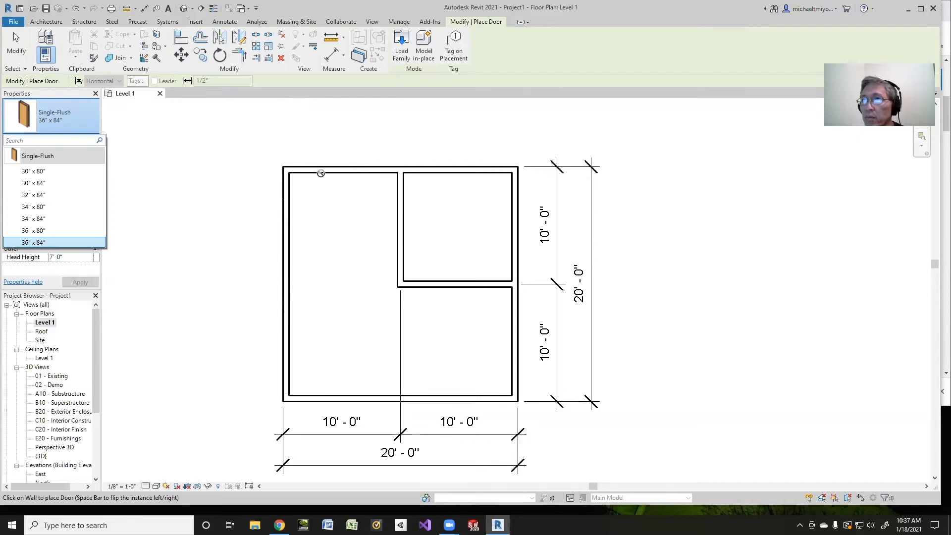
{"action": "left_click", "coordinate": [31, 243]}
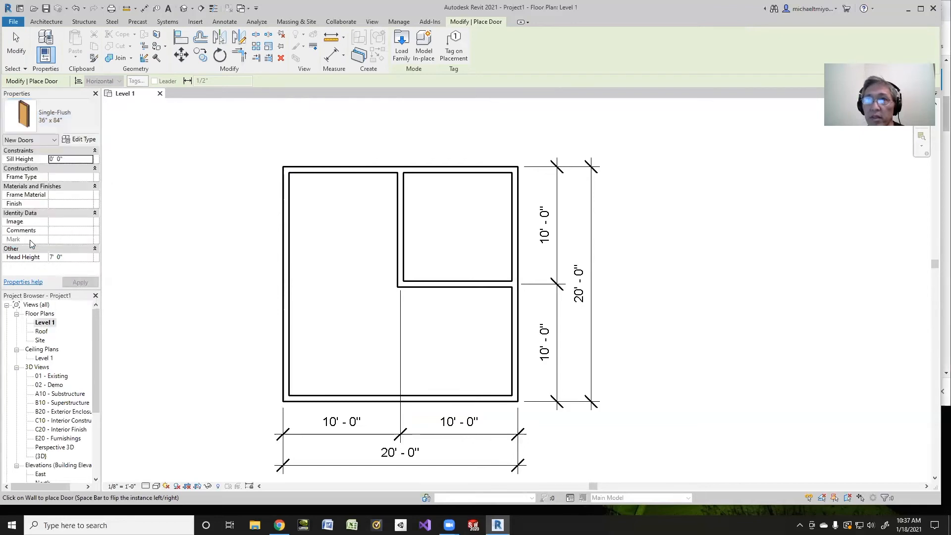
Open the door's type properties and preview the overhead, single and double door families in the Doors library folder
{"action": "left_click", "coordinate": [80, 142]}
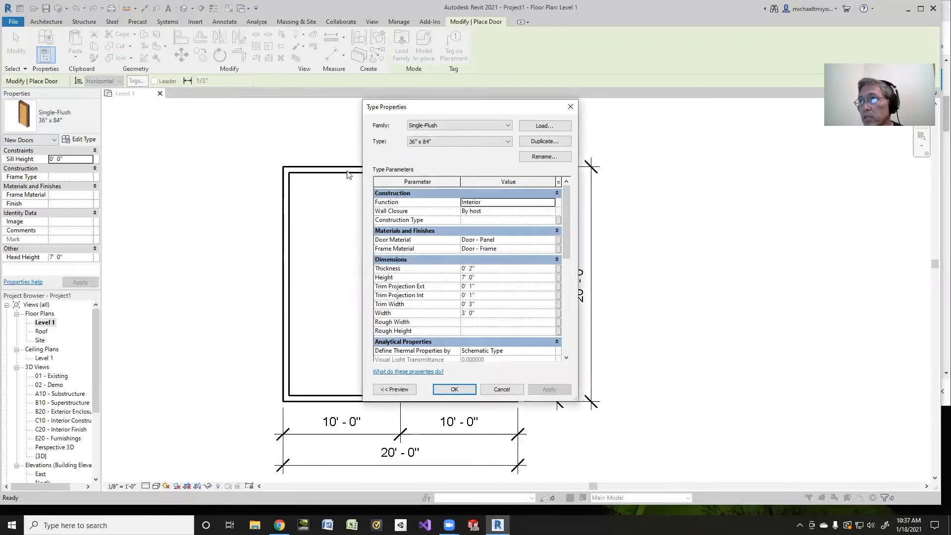
{"action": "left_click", "coordinate": [508, 124]}
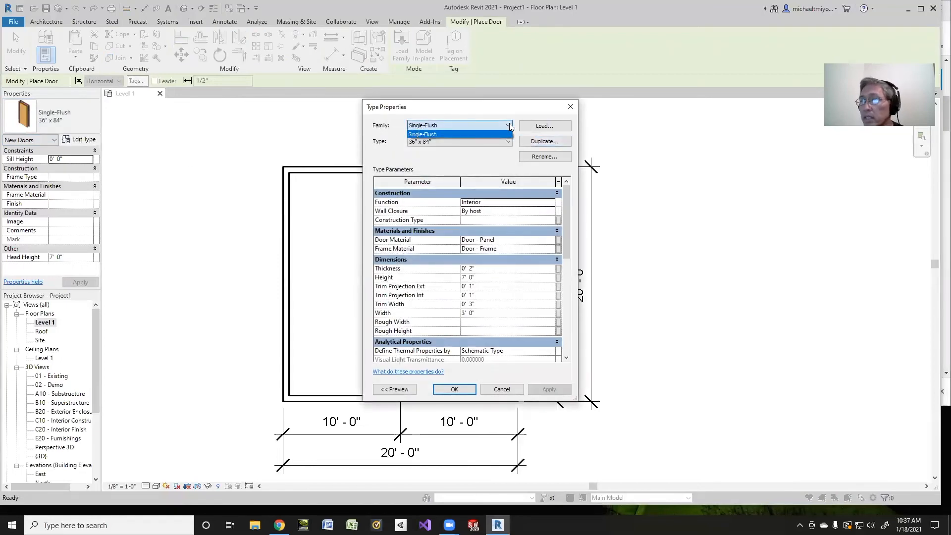
{"action": "left_click", "coordinate": [508, 124]}
{"action": "left_click", "coordinate": [537, 125]}
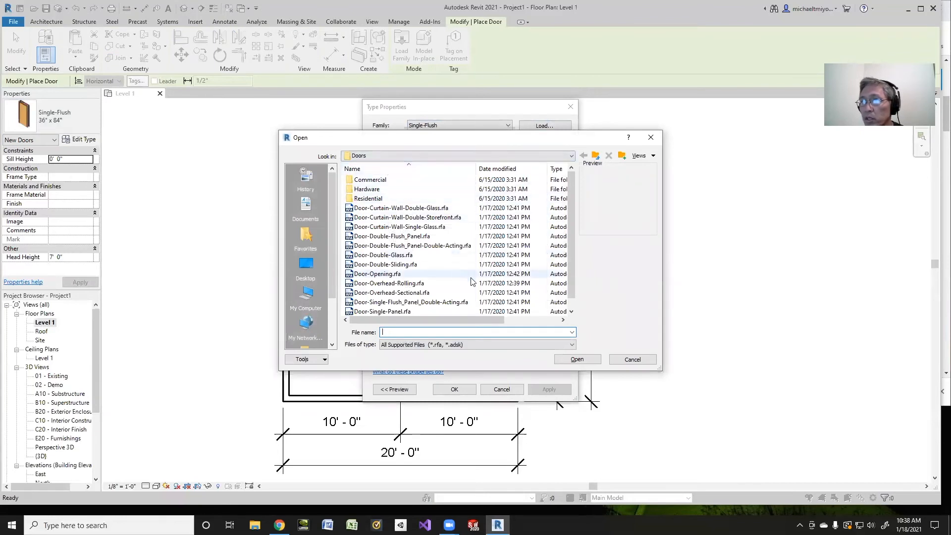
{"action": "left_click_drag", "start_coordinate": [574, 199], "coordinate": [576, 243]}
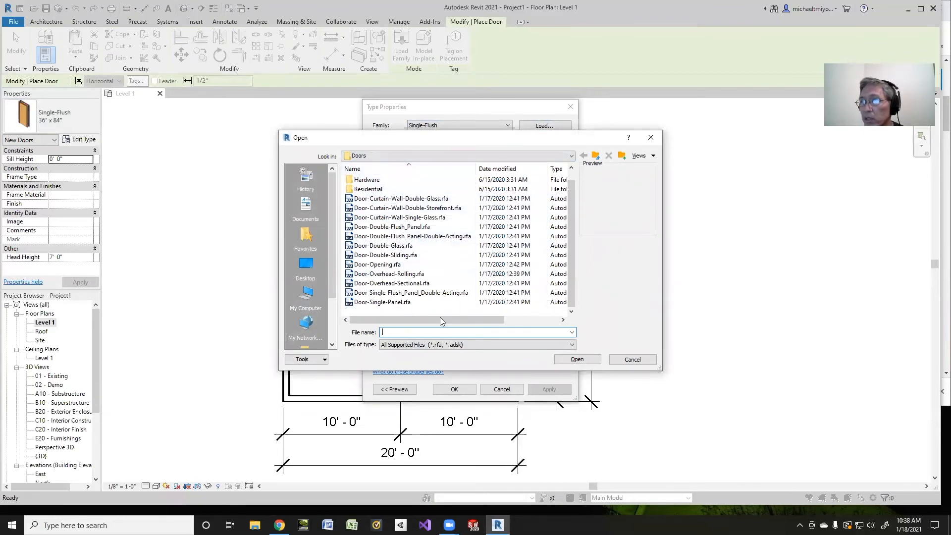
{"action": "left_click", "coordinate": [397, 303]}
{"action": "left_click", "coordinate": [402, 294]}
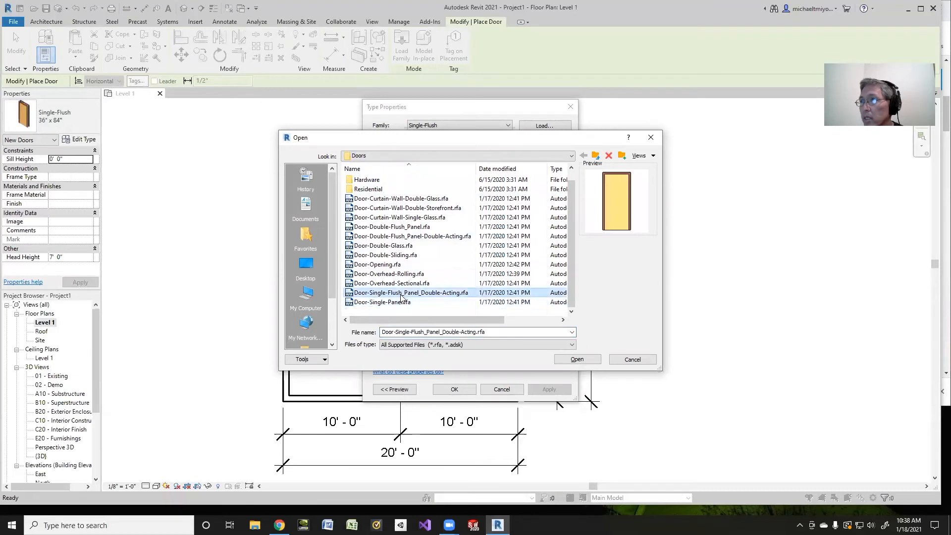
{"action": "left_click", "coordinate": [399, 283]}
{"action": "left_click", "coordinate": [398, 274]}
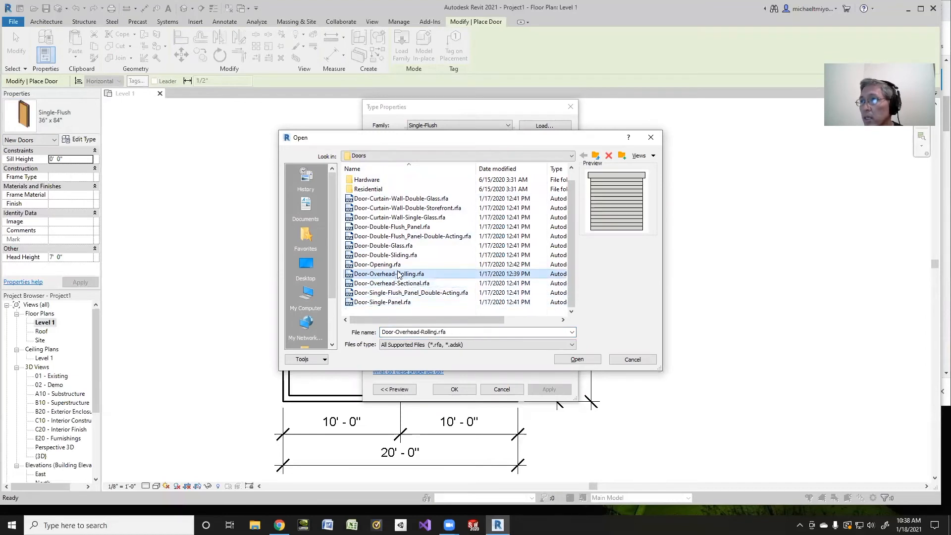
{"action": "left_click", "coordinate": [391, 237]}
{"action": "left_click", "coordinate": [384, 199]}
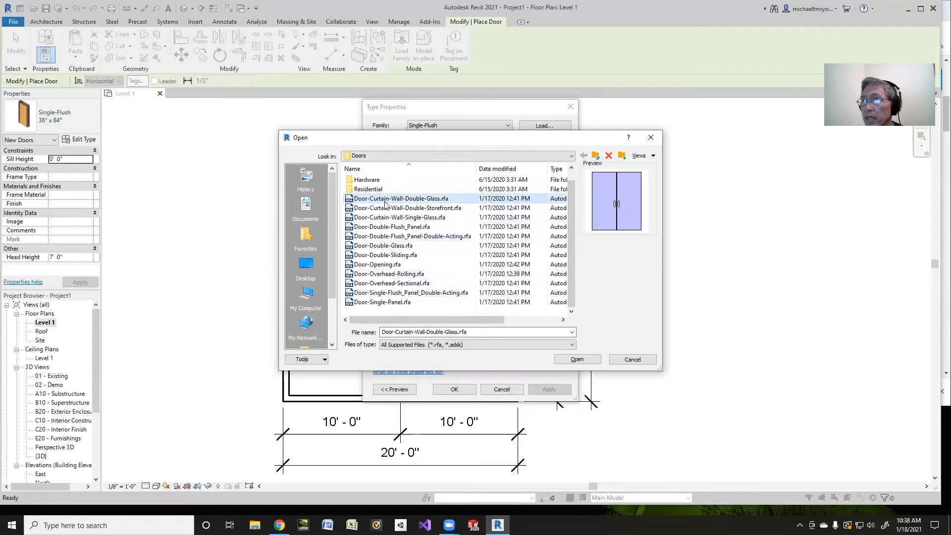
Preview the exterior door families in the Residential folder and close the library without loading any
{"action": "double_click", "coordinate": [371, 190]}
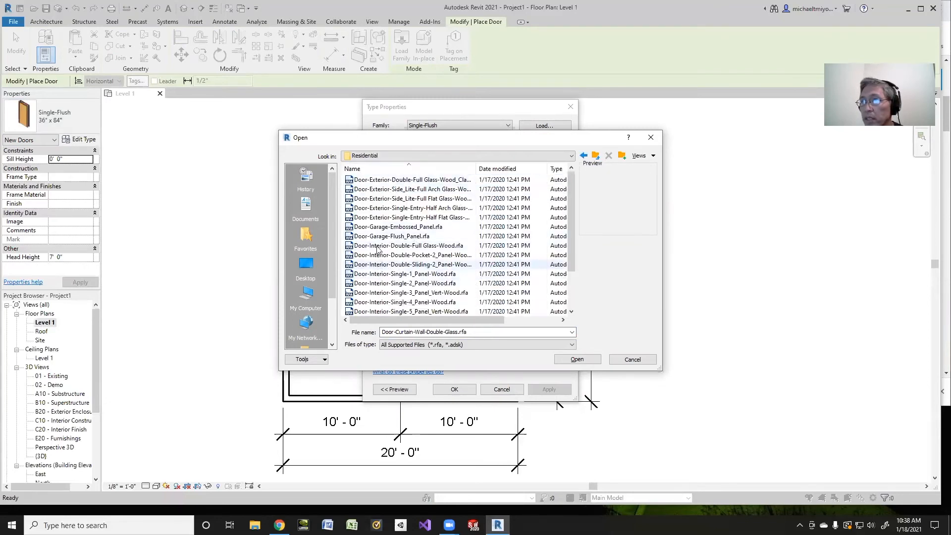
{"action": "left_click", "coordinate": [376, 221]}
{"action": "left_click", "coordinate": [377, 199]}
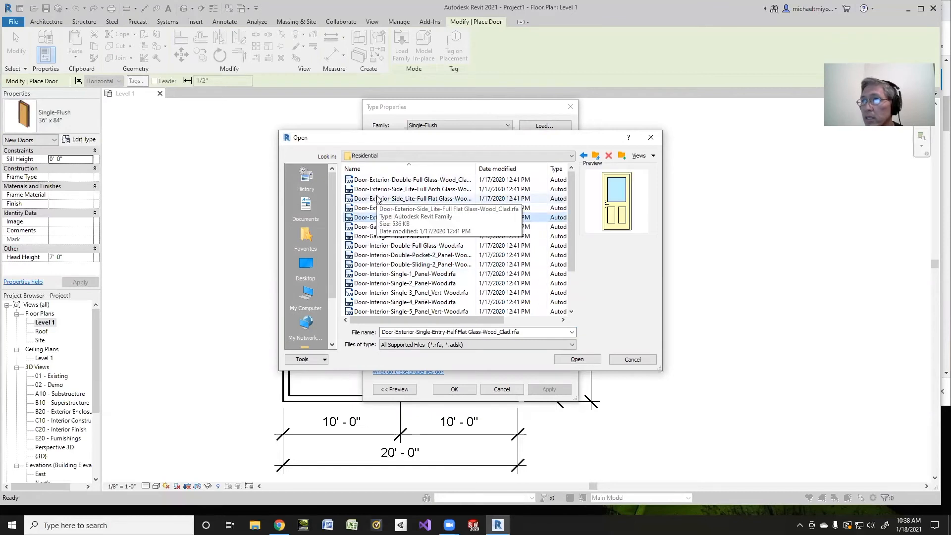
{"action": "left_click", "coordinate": [376, 182]}
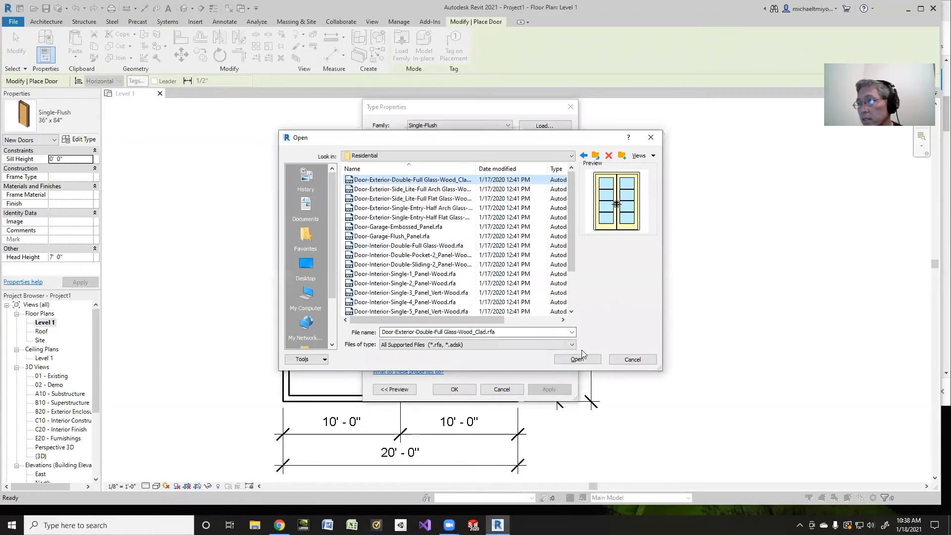
{"action": "left_click", "coordinate": [630, 360]}
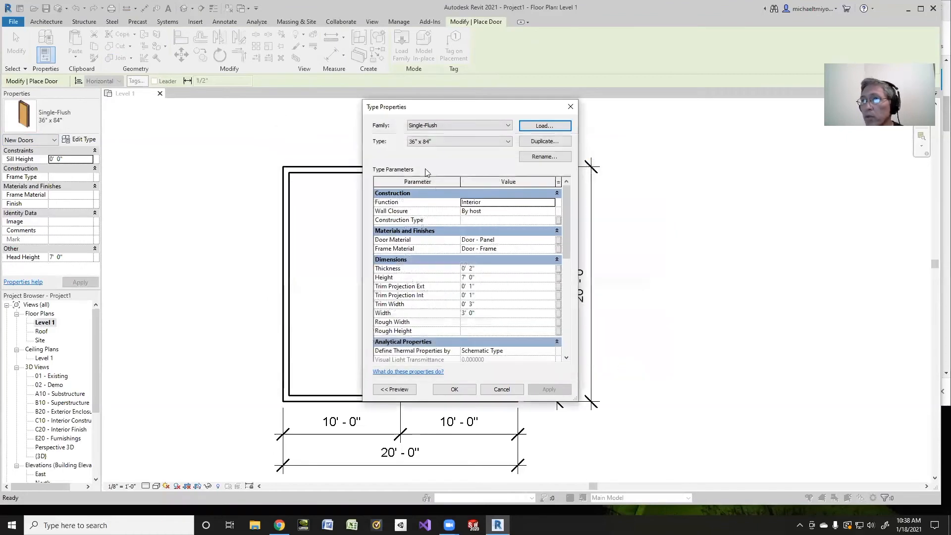
Place Single-Flush 36" x 84" doors in the plan's upper wall, 3'-6" from the left wall, and in the room's lower wall, 2'-6" from the partition
{"action": "left_click", "coordinate": [502, 143]}
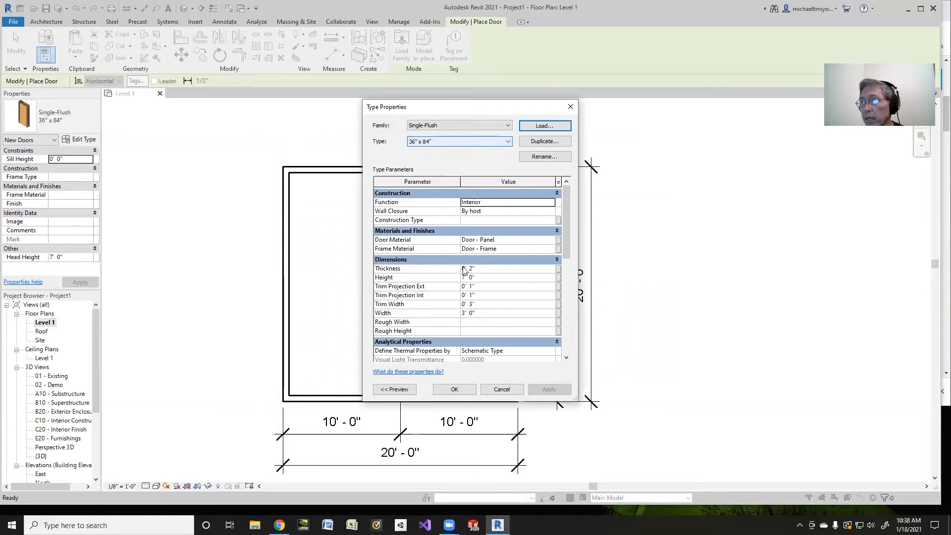
{"action": "left_click", "coordinate": [494, 390]}
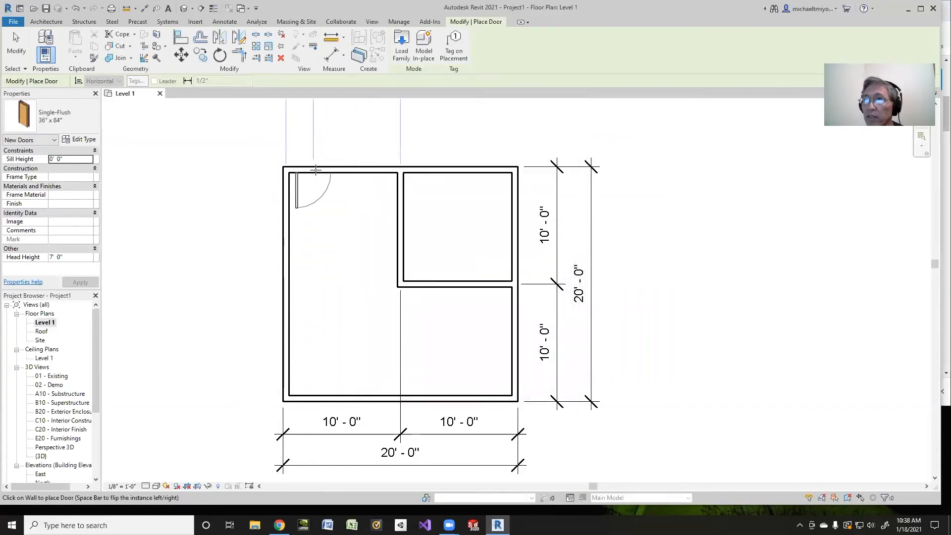
{"action": "scroll", "coordinate": [323, 170], "scroll_direction": "down", "scroll_amount": 1}
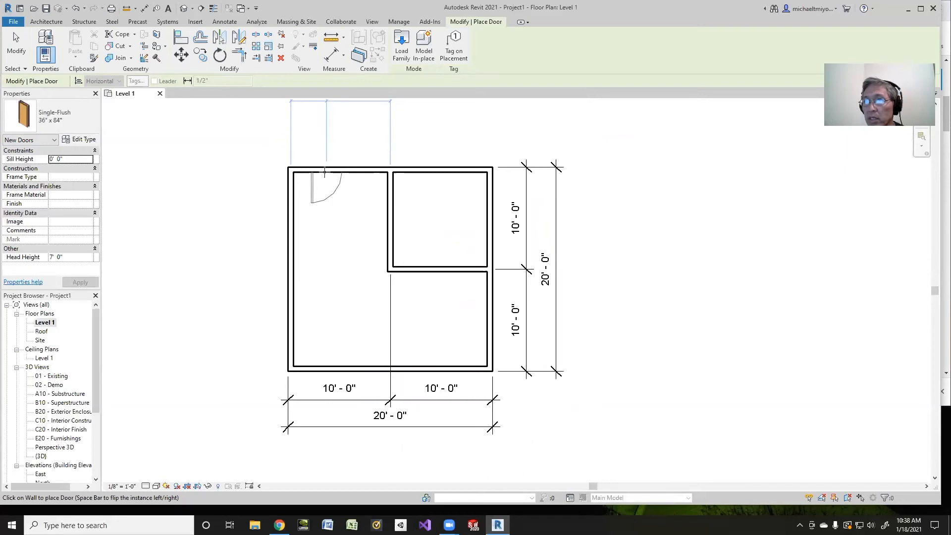
{"action": "left_click", "coordinate": [324, 170]}
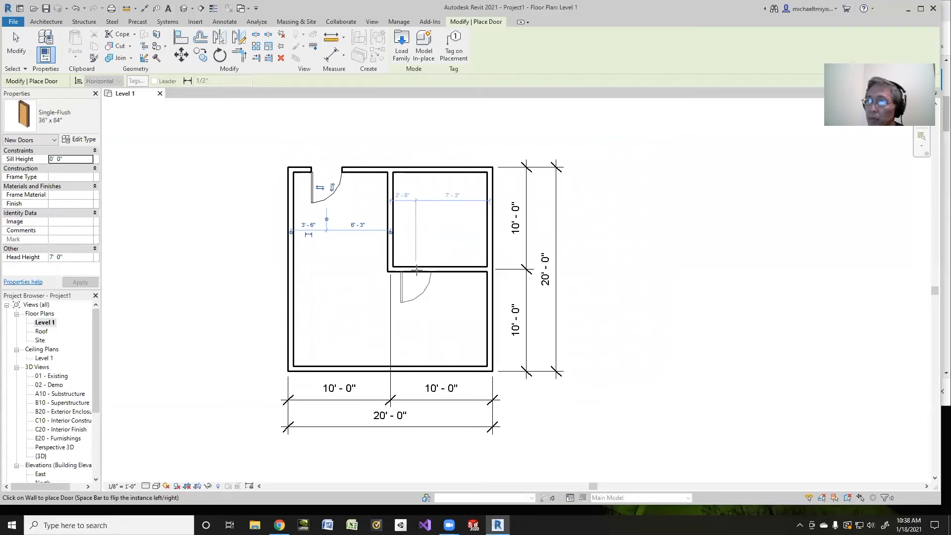
{"action": "left_click", "coordinate": [416, 271]}
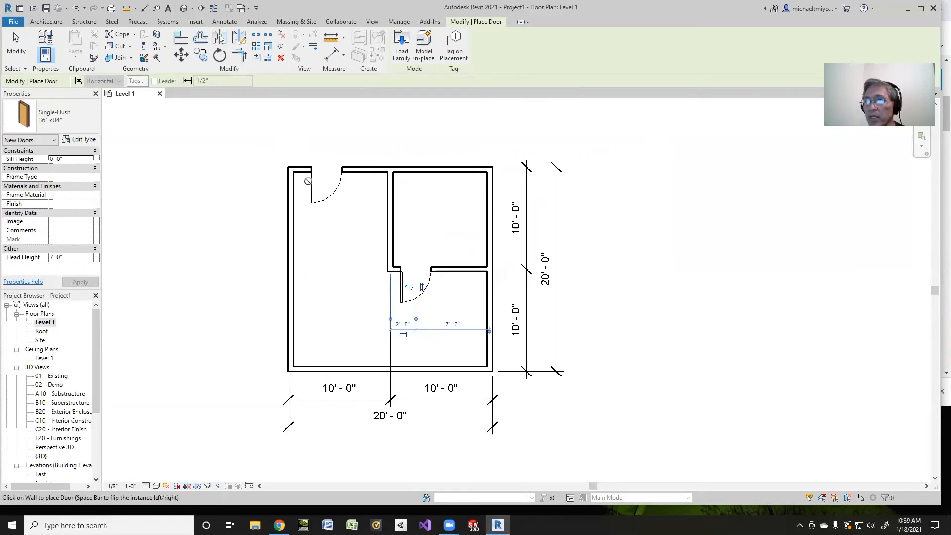
Open Door-Exterior-Double-Full Glass-Wood_Clad.rfa from the Residential door library through the door's type properties
{"action": "left_click", "coordinate": [53, 139]}
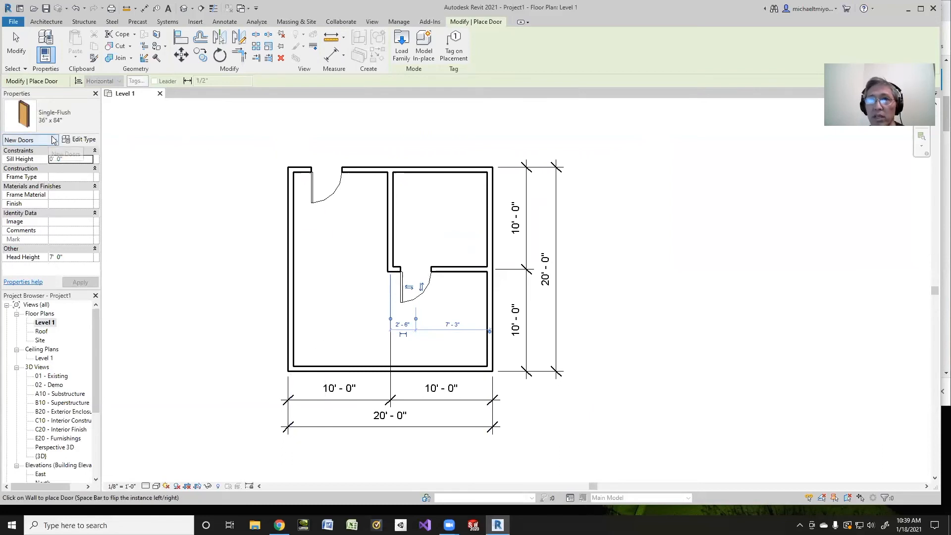
{"action": "left_click", "coordinate": [69, 143]}
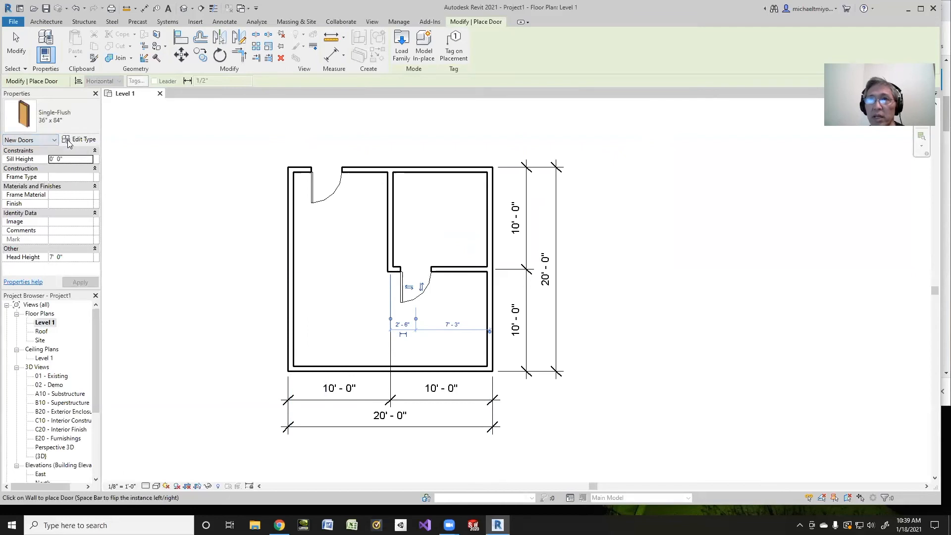
{"action": "left_click", "coordinate": [69, 144]}
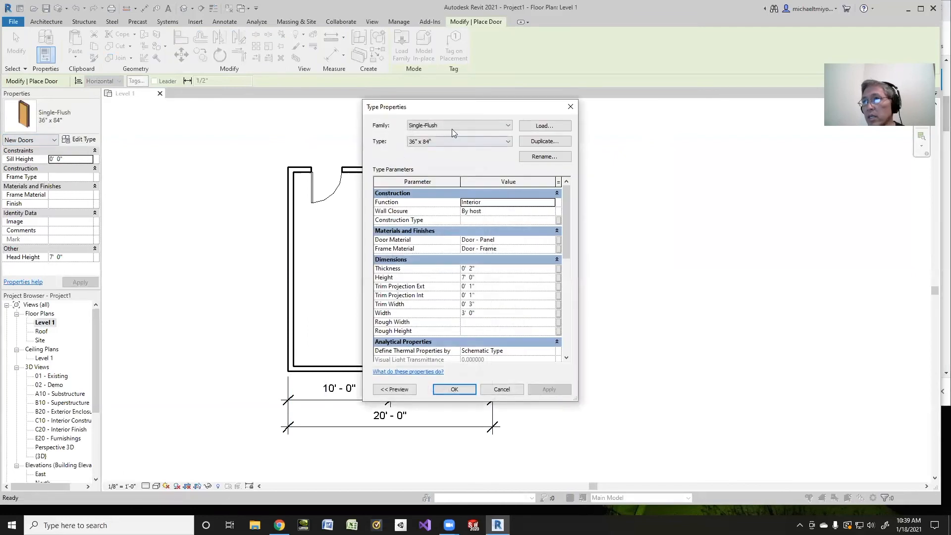
{"action": "left_click", "coordinate": [452, 126]}
{"action": "left_click", "coordinate": [532, 126]}
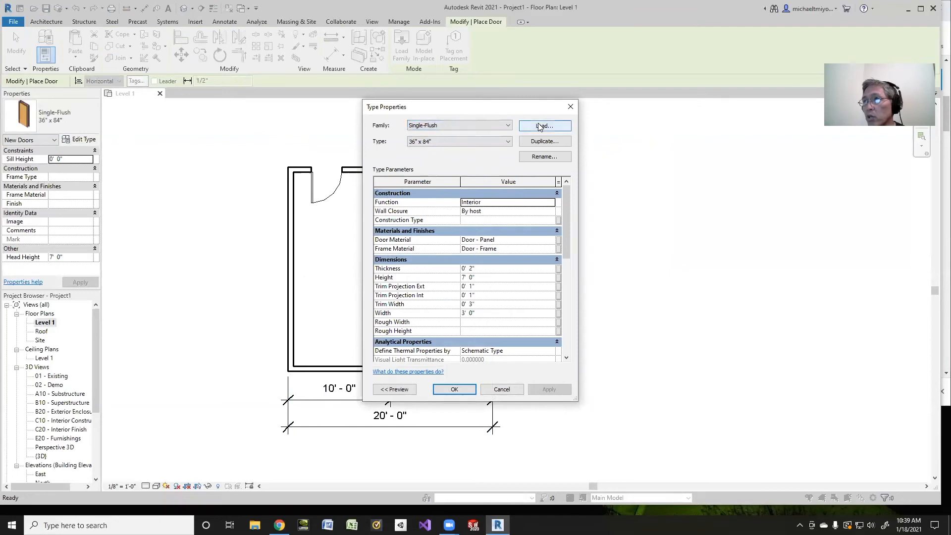
{"action": "left_click", "coordinate": [540, 126]}
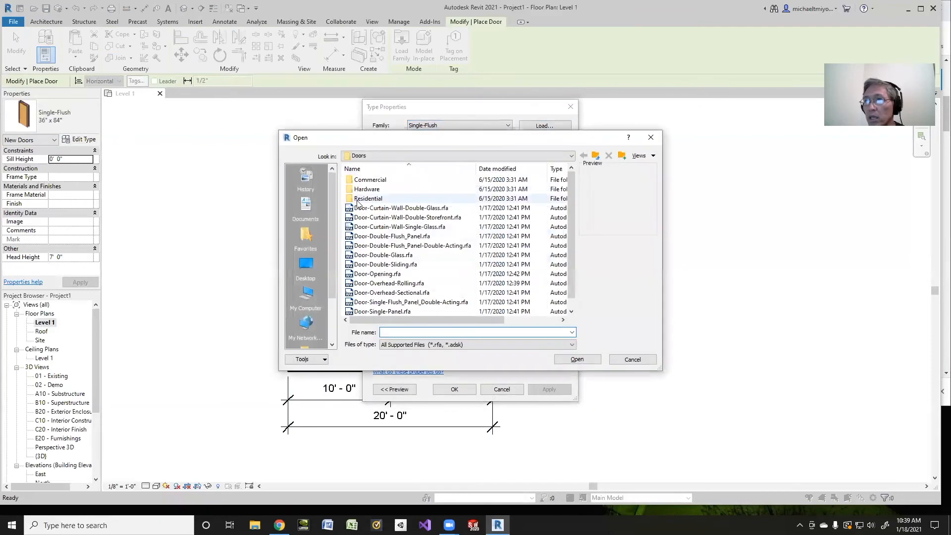
{"action": "left_click", "coordinate": [359, 199]}
{"action": "double_click", "coordinate": [359, 200]}
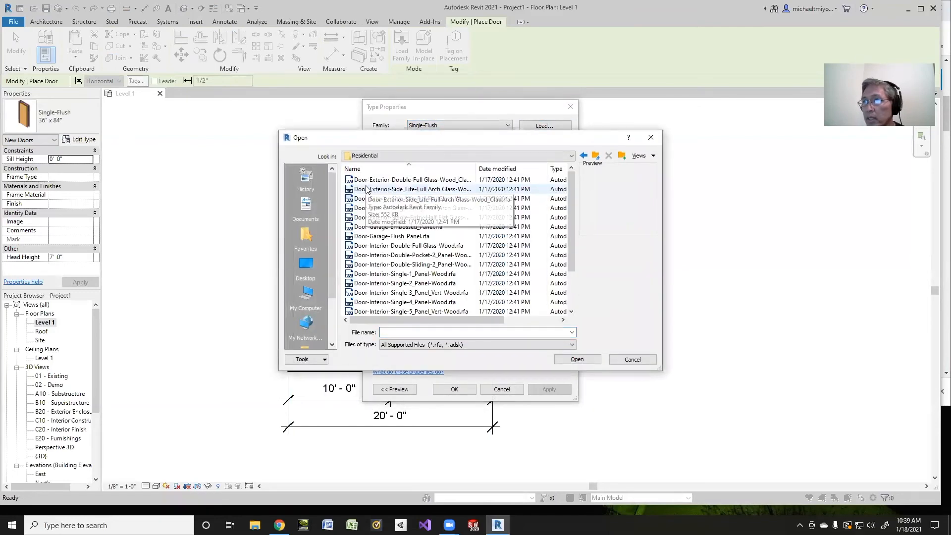
{"action": "left_click", "coordinate": [371, 181]}
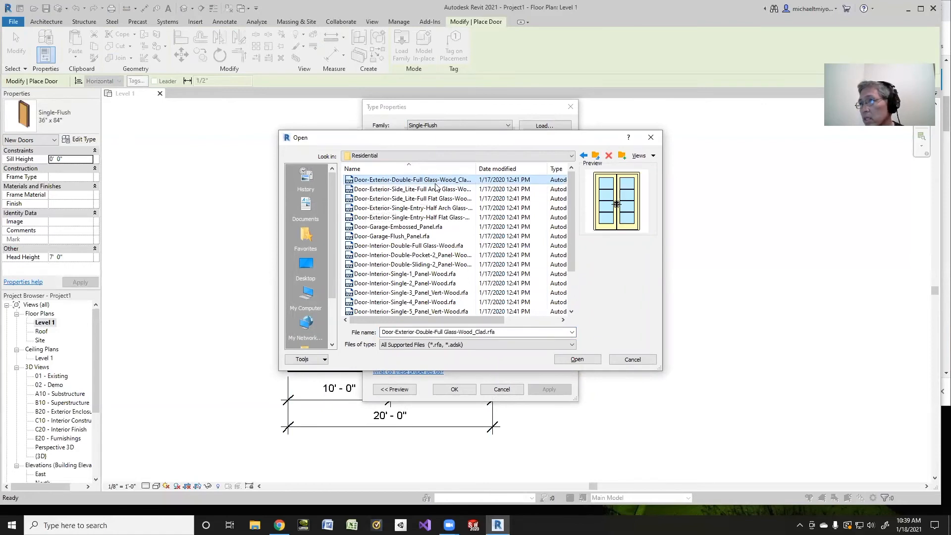
{"action": "left_click", "coordinate": [587, 361]}
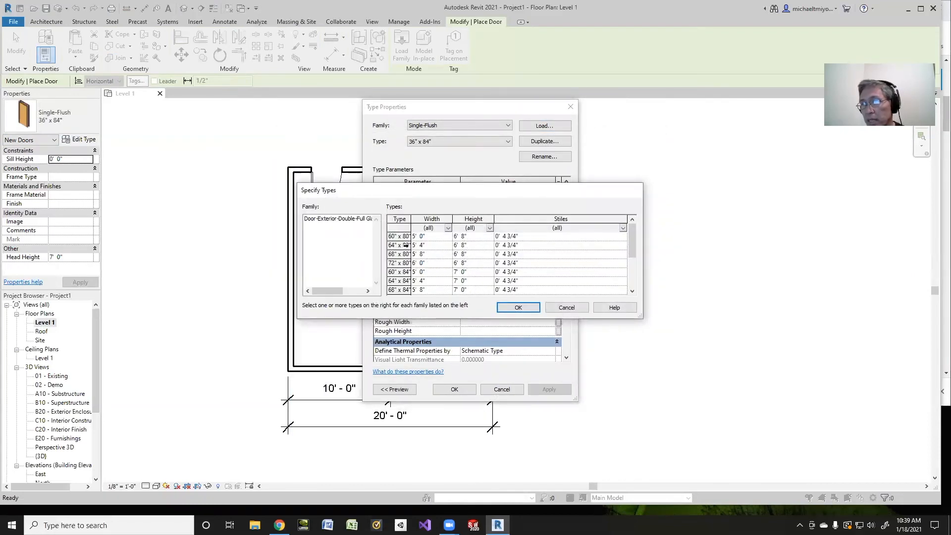
Load the 72" x 84" type and place the double door in the plan's lower exterior wall, 5'-0" from the left wall
{"action": "scroll", "coordinate": [433, 242], "scroll_direction": "down", "scroll_amount": 2}
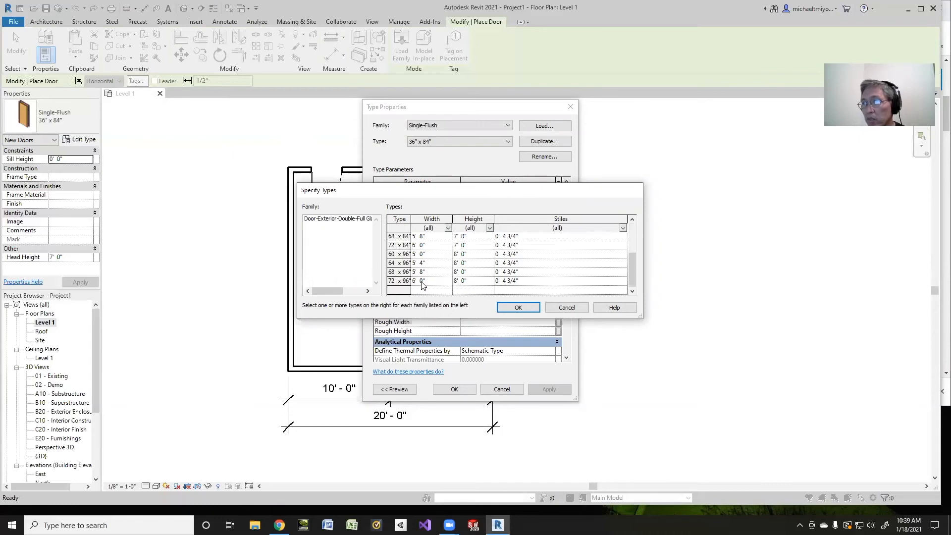
{"action": "left_click", "coordinate": [419, 246]}
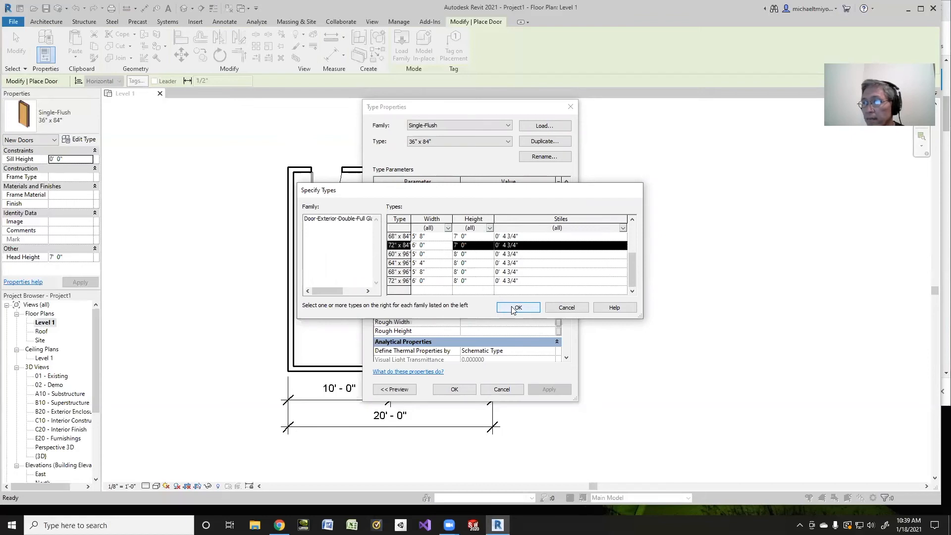
{"action": "left_click", "coordinate": [507, 308]}
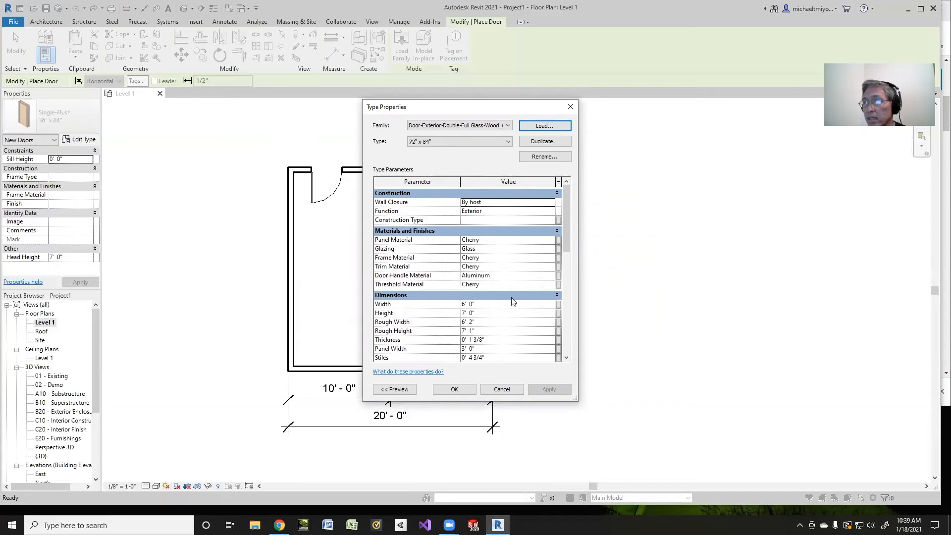
{"action": "left_click", "coordinate": [454, 388]}
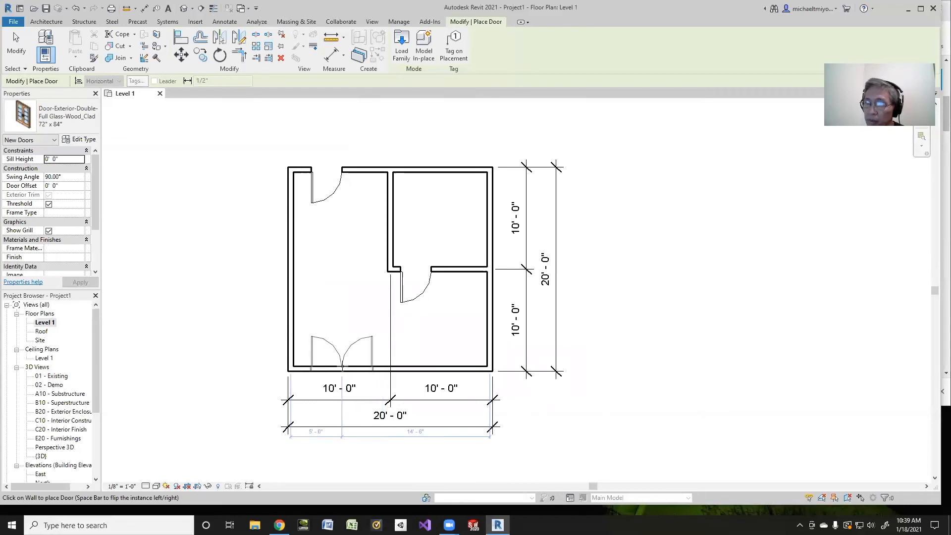
{"action": "left_click", "coordinate": [342, 367]}
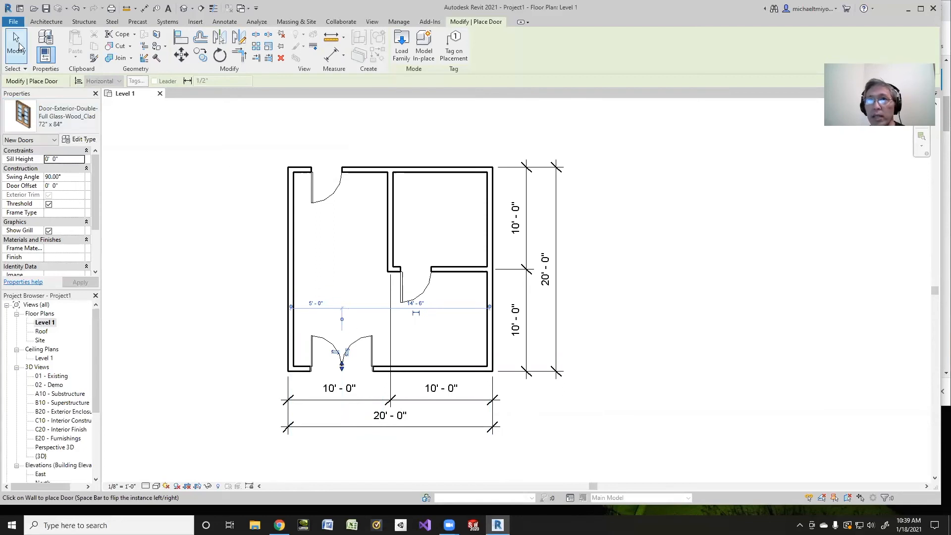
{"action": "left_click", "coordinate": [16, 44]}
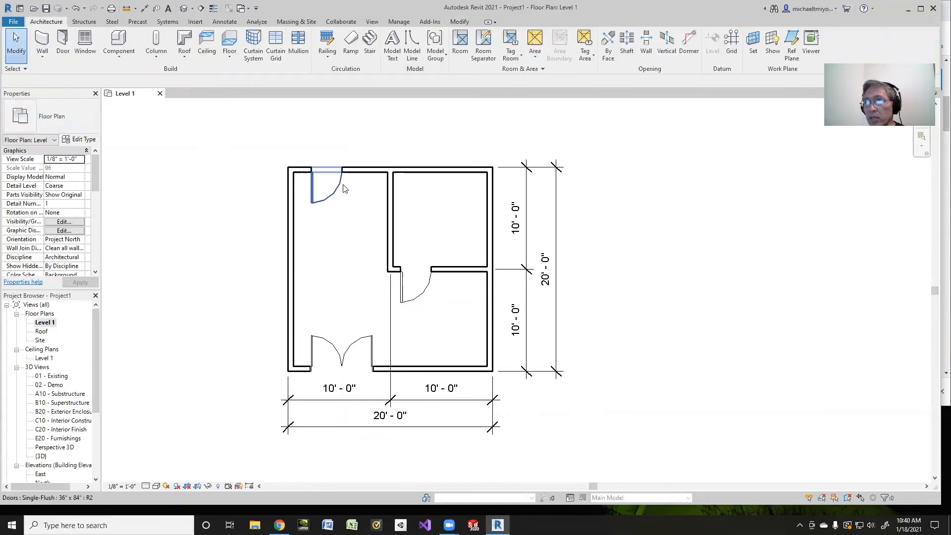
Flip the corner room's door to swing into the room and move it to 2'-0" from the partition
{"action": "left_click", "coordinate": [406, 285]}
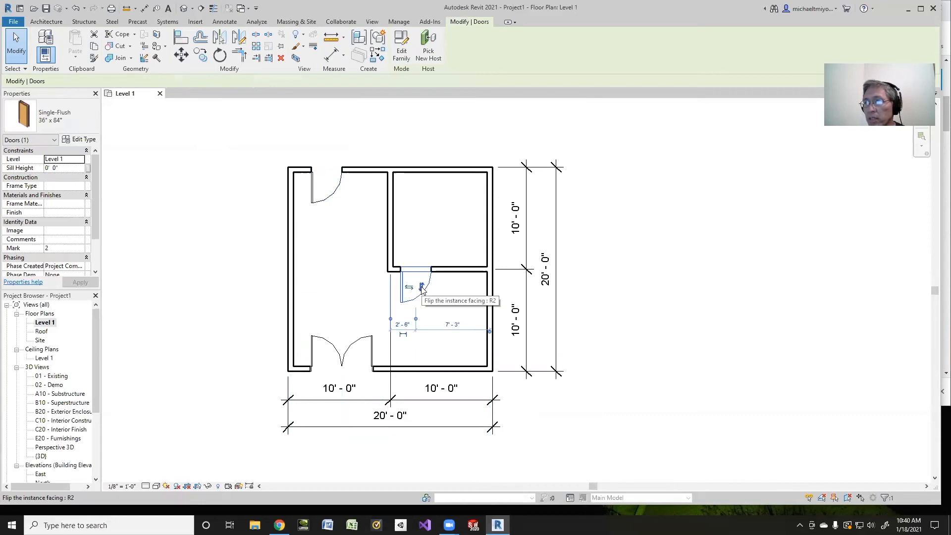
{"action": "left_click", "coordinate": [421, 287]}
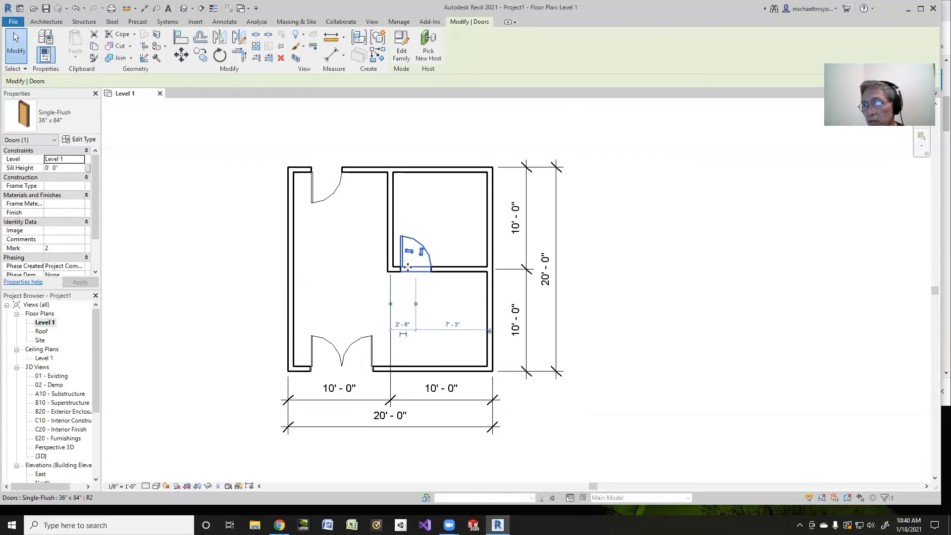
{"action": "left_click_drag", "start_coordinate": [400, 268], "coordinate": [405, 270]}
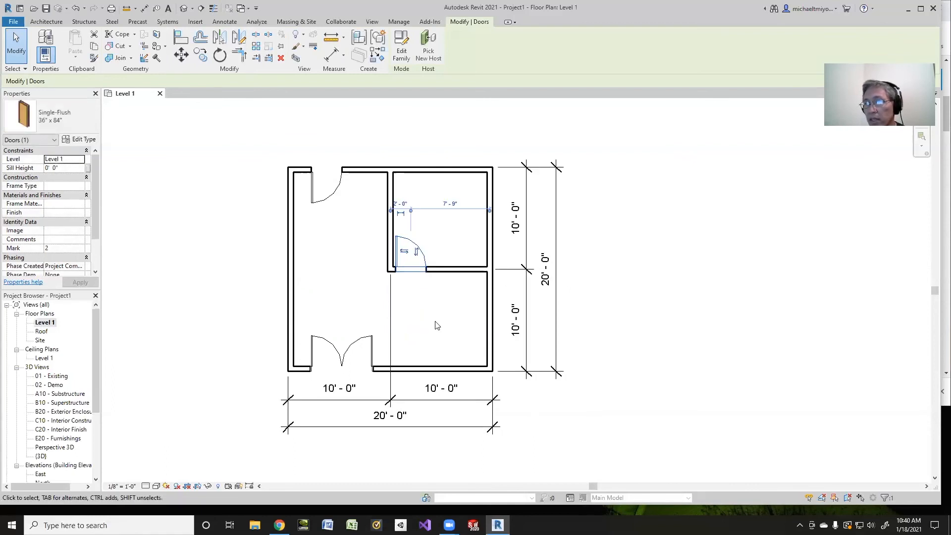
Move the double door to 4'-0" from the left wall and shift the upper wall's single door toward the vertical partition
{"action": "left_click", "coordinate": [345, 358]}
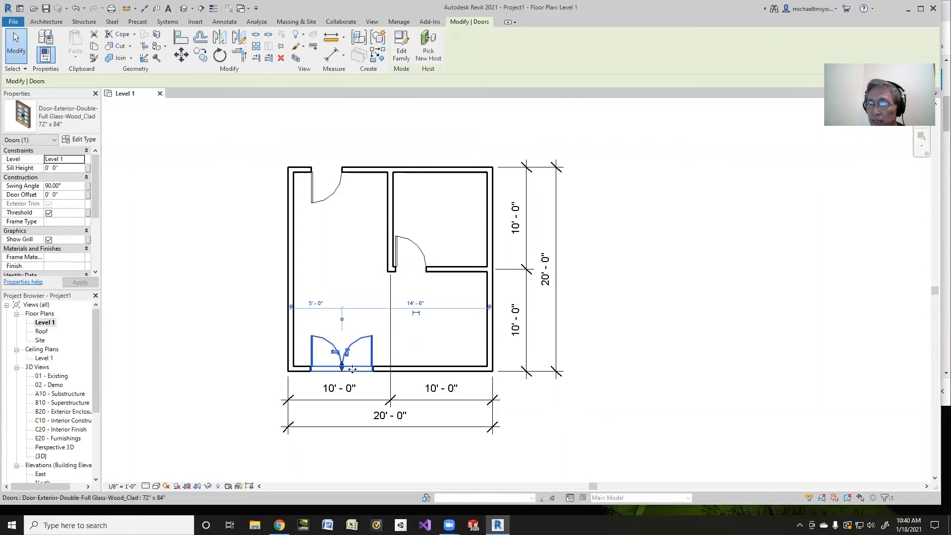
{"action": "left_click_drag", "start_coordinate": [355, 368], "coordinate": [346, 371]}
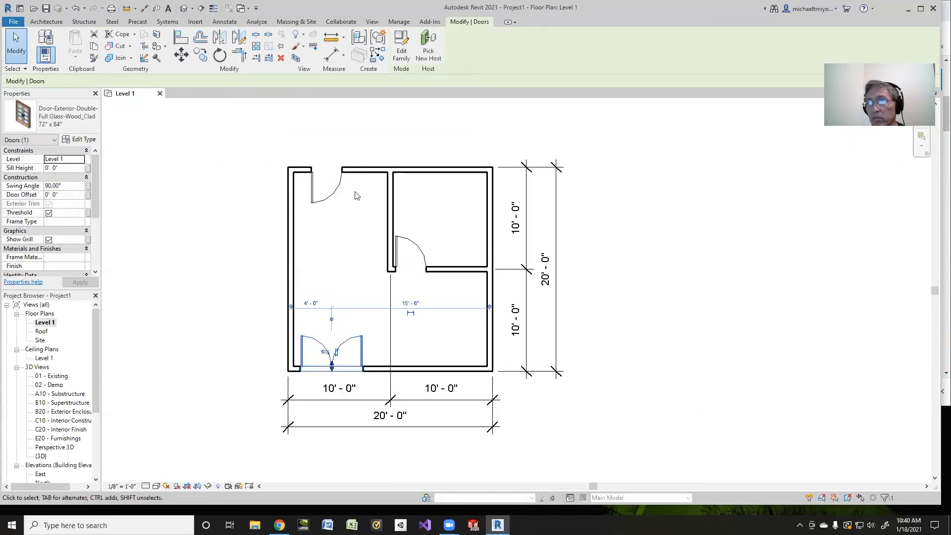
{"action": "left_click", "coordinate": [331, 167]}
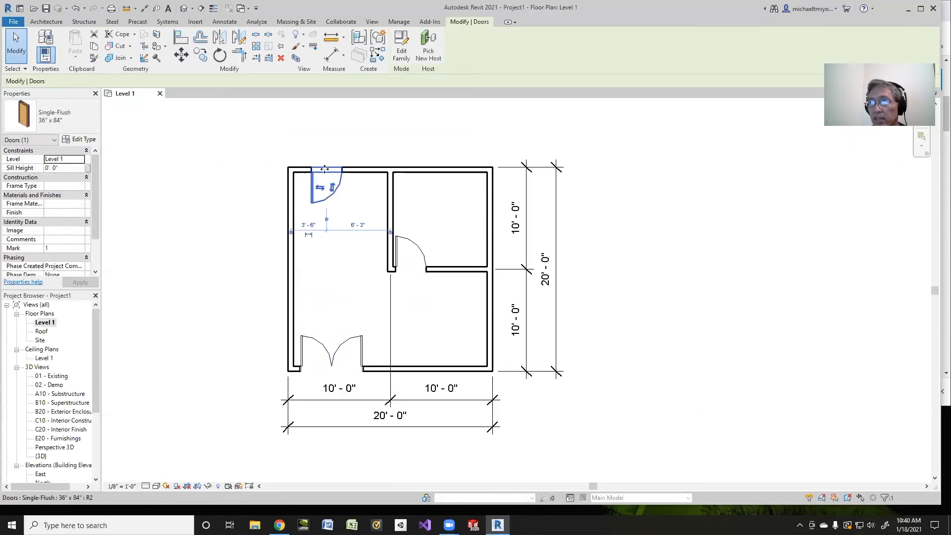
{"action": "left_click_drag", "start_coordinate": [324, 168], "coordinate": [347, 173]}
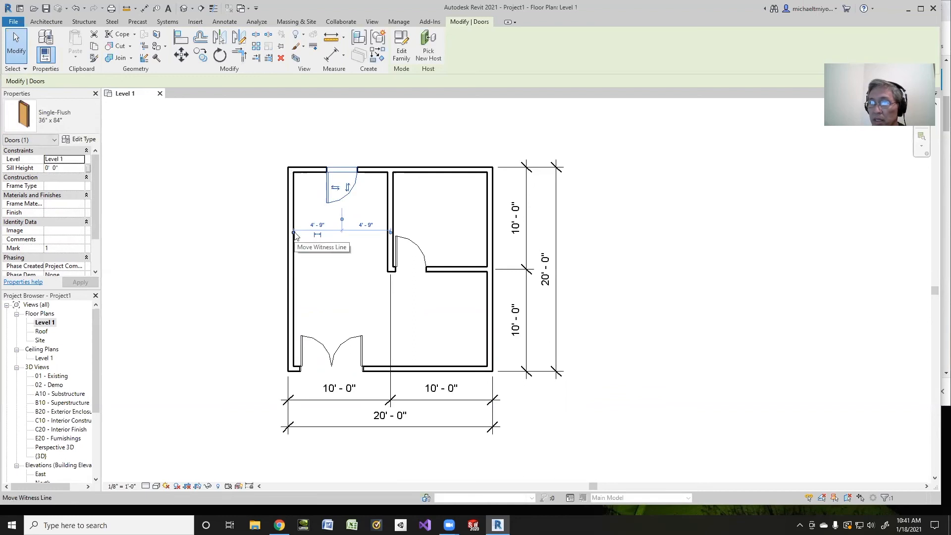
Set the upper door's temporary dimension witness lines to the left wall's outer face and the vertical partition's centerline
{"action": "left_click_drag", "start_coordinate": [293, 235], "coordinate": [295, 236]}
{"action": "left_click", "coordinate": [390, 233]}
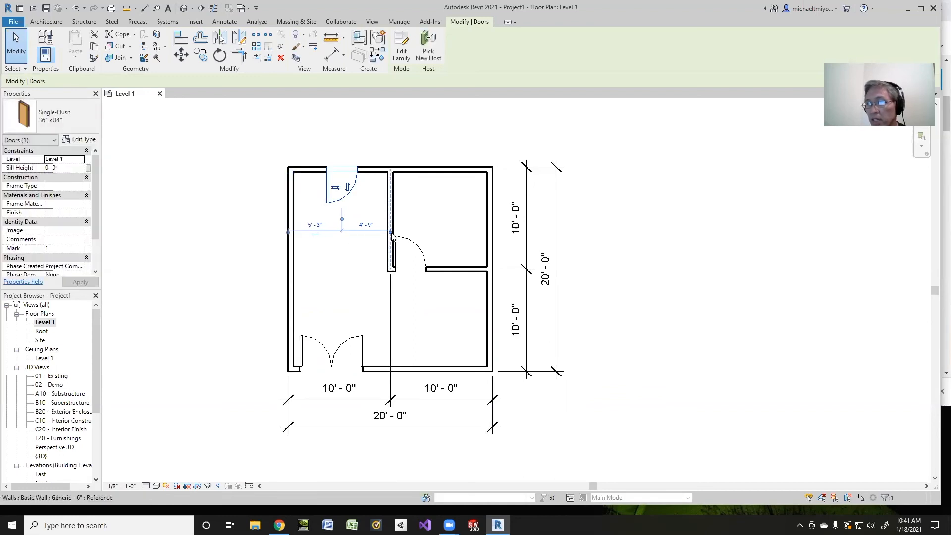
{"action": "left_click", "coordinate": [388, 233]}
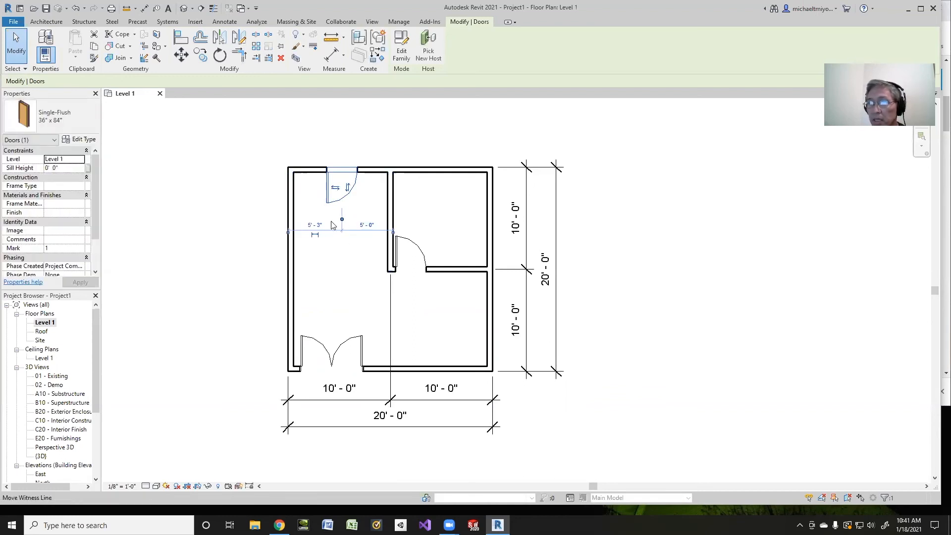
{"action": "left_click", "coordinate": [319, 225]}
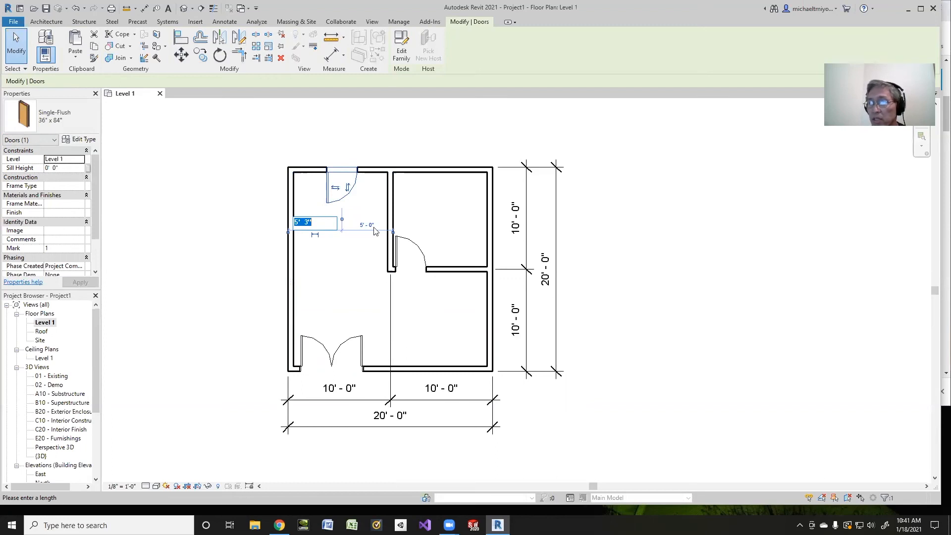
{"action": "left_click", "coordinate": [393, 232]}
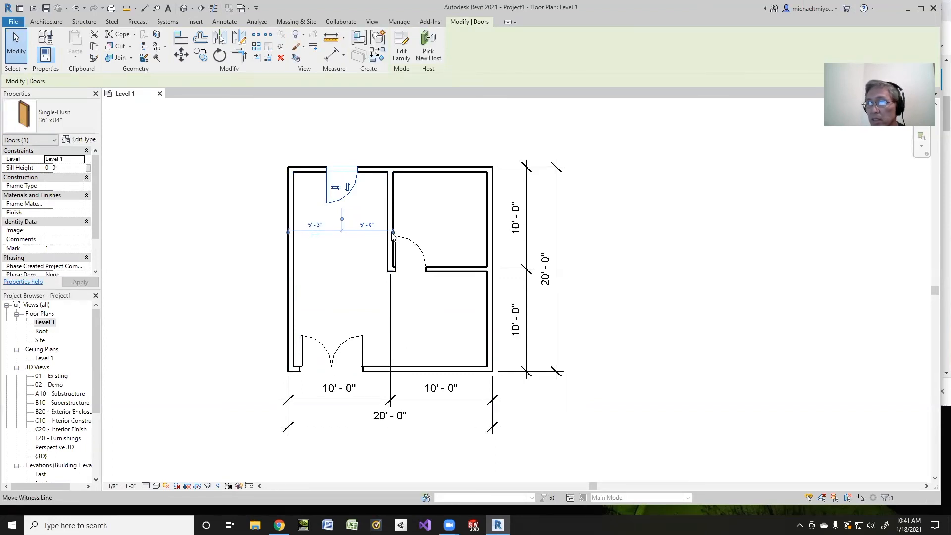
{"action": "left_click_drag", "start_coordinate": [393, 232], "coordinate": [391, 232]}
Set the upper door's distance from the left wall's outer face to 5' and deselect the door
{"action": "left_click", "coordinate": [313, 225]}
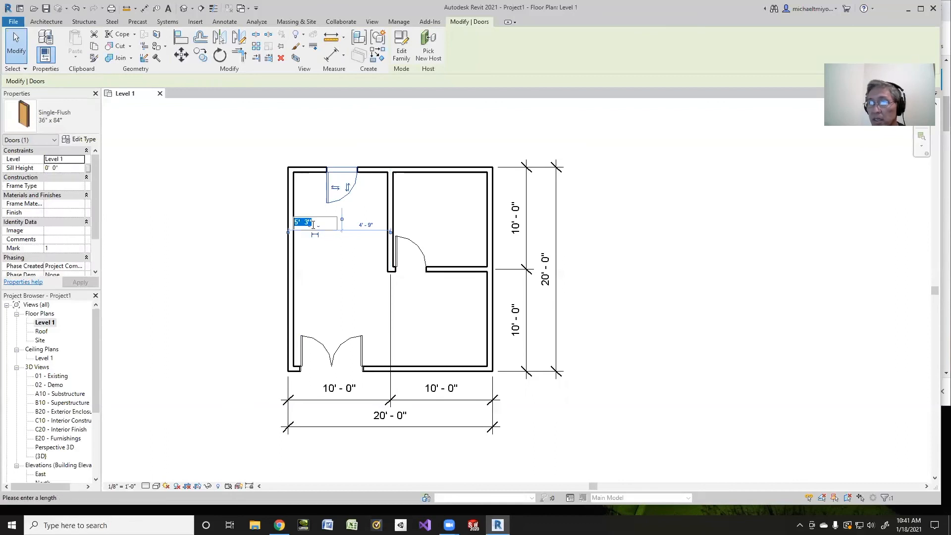
{"action": "type", "text": "5"}
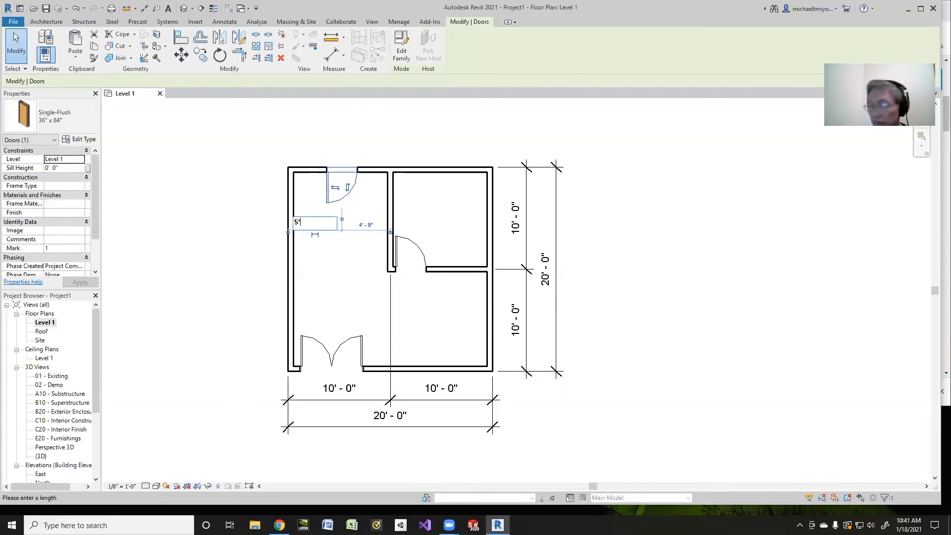
{"action": "key", "text": "Return"}
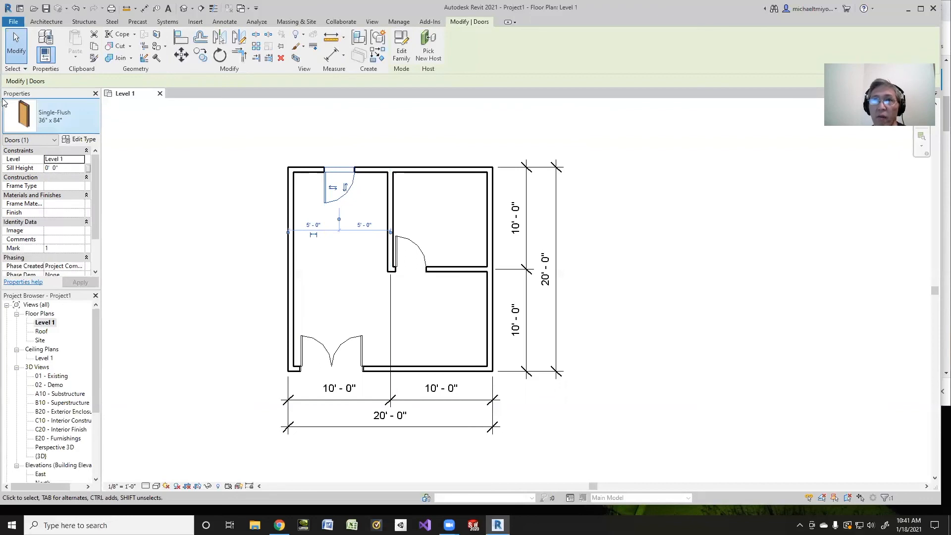
{"action": "left_click", "coordinate": [148, 373]}
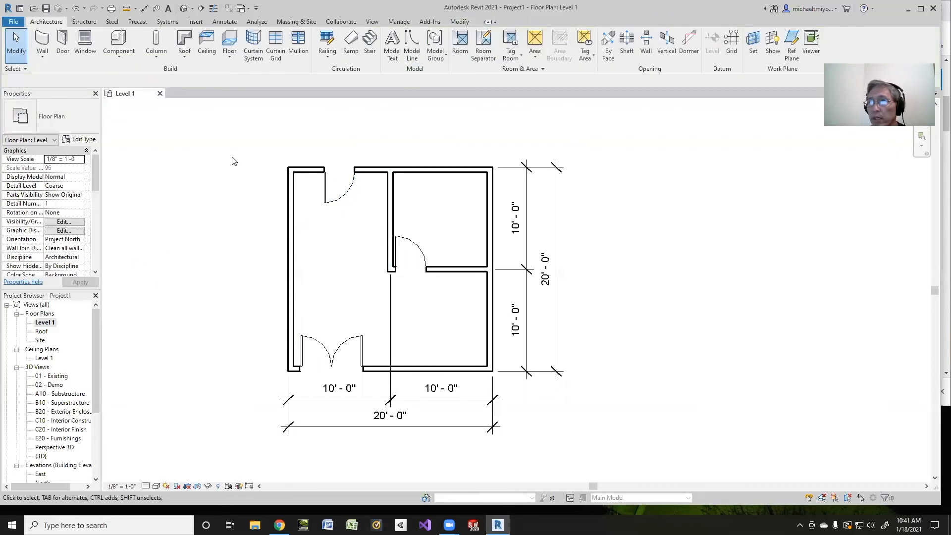
{"action": "left_click", "coordinate": [123, 56]}
{"action": "left_click", "coordinate": [123, 58]}
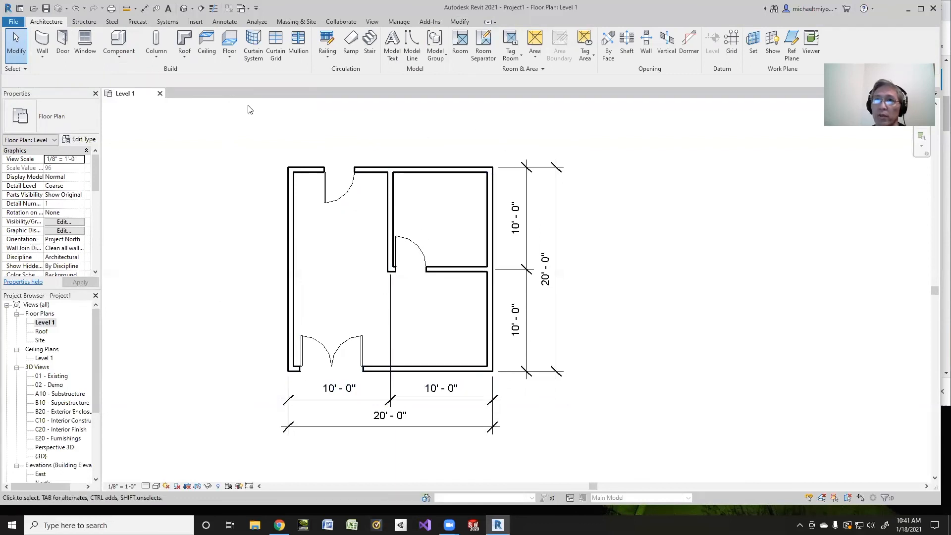
Place Fixed 36" x 72" windows: one in the lower wall, one in the right wall below the corner room, and two in the left wall
{"action": "left_click", "coordinate": [87, 47]}
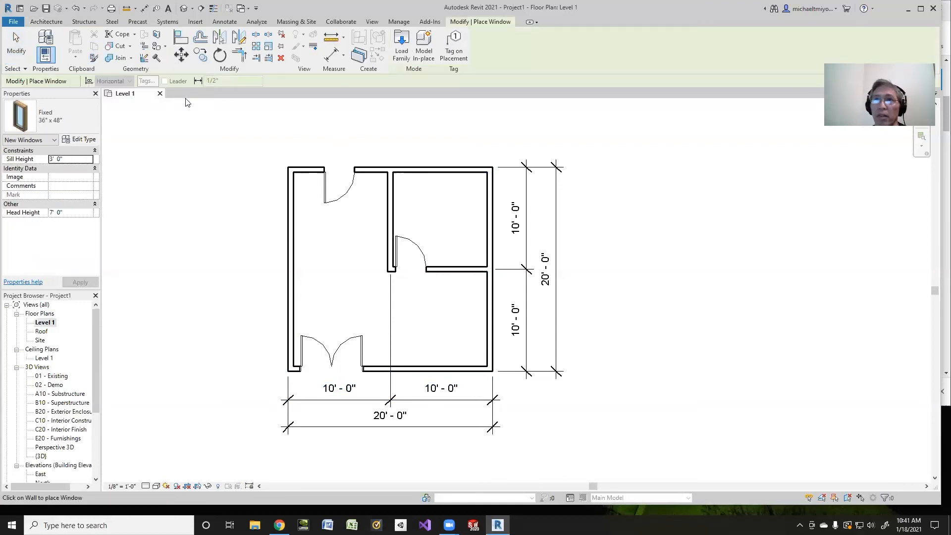
{"action": "left_click", "coordinate": [47, 123]}
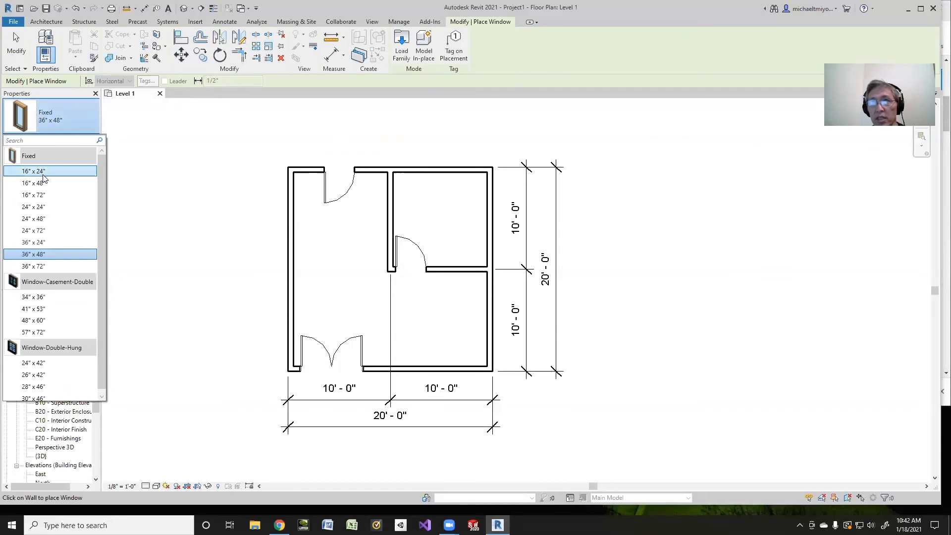
{"action": "mouse_move", "coordinate": [44, 220]}
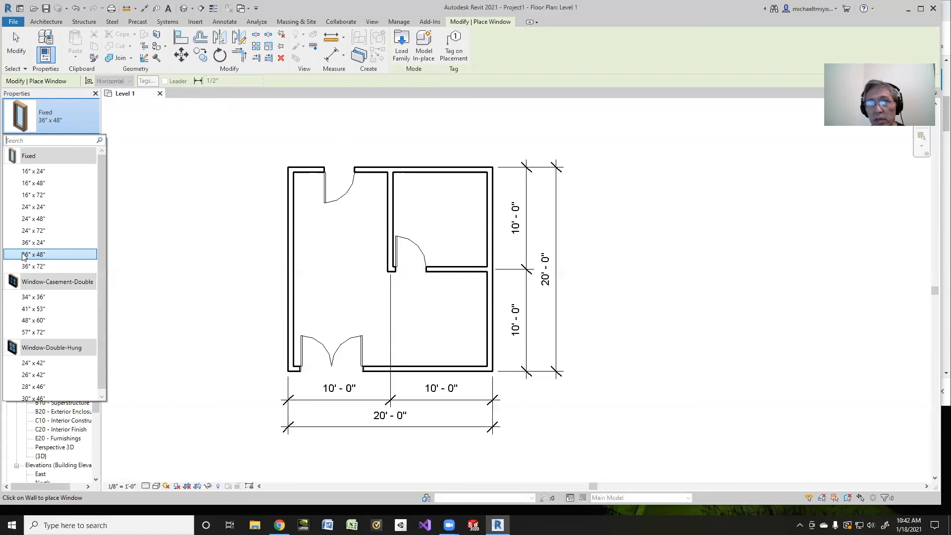
{"action": "left_click", "coordinate": [28, 267]}
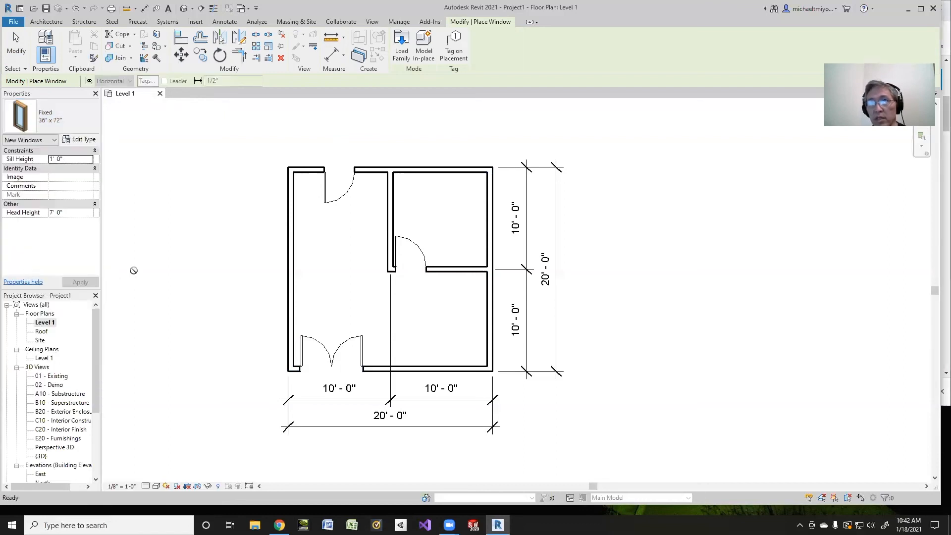
{"action": "left_click", "coordinate": [424, 367]}
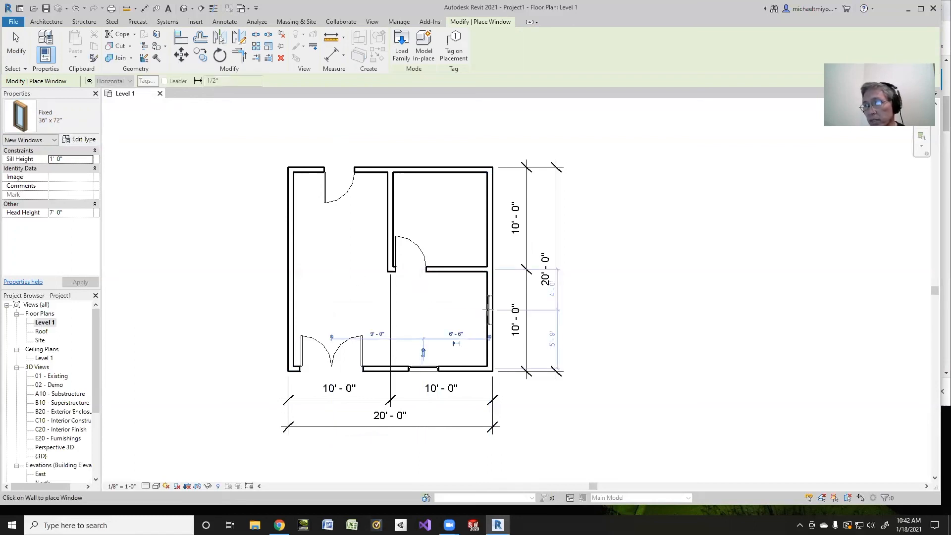
{"action": "left_click", "coordinate": [489, 310]}
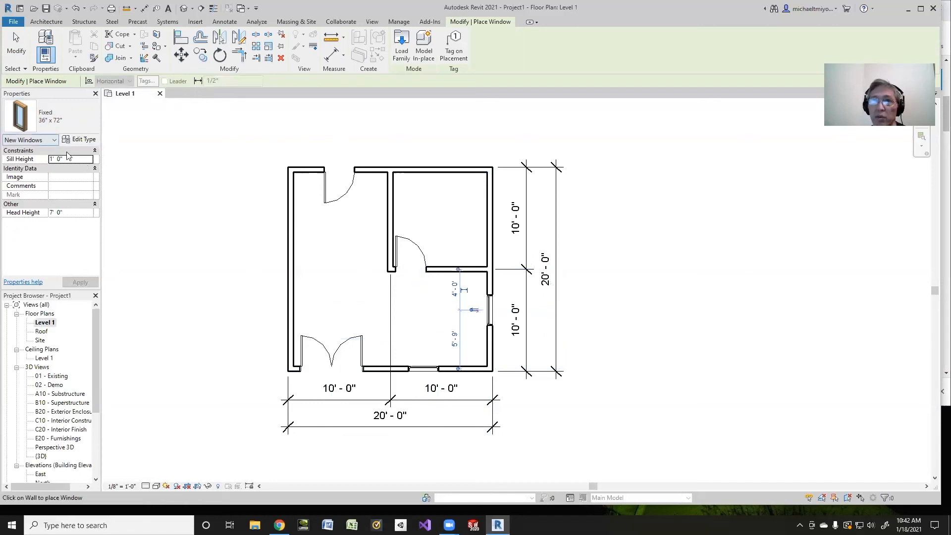
{"action": "left_click", "coordinate": [290, 302]}
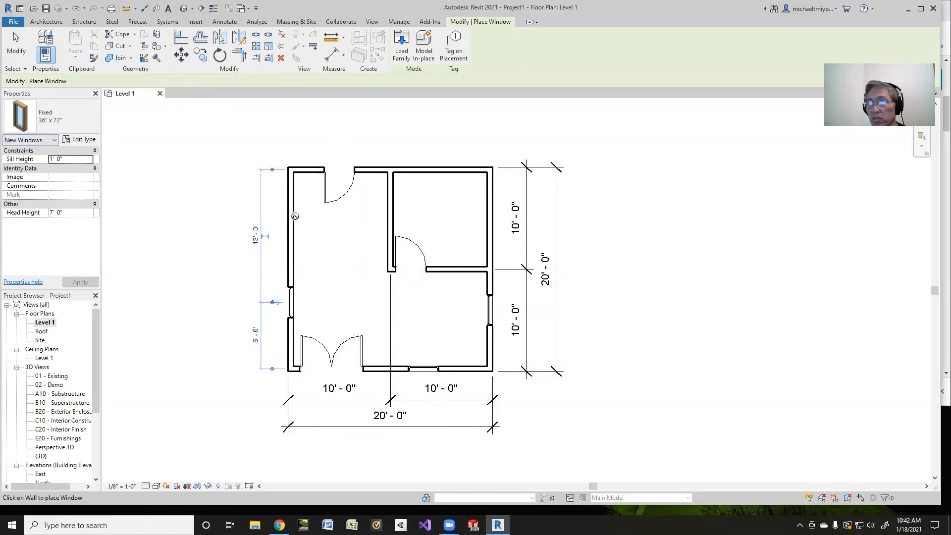
{"action": "left_click", "coordinate": [291, 225]}
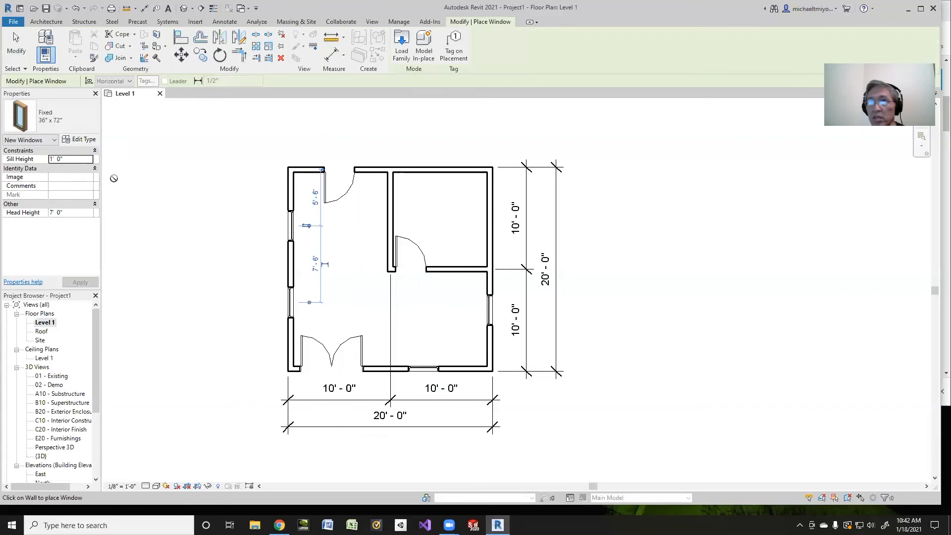
Place Fixed 16" x 24" windows midway along the corner room's right and upper exterior walls, and end window placement
{"action": "left_click", "coordinate": [29, 124]}
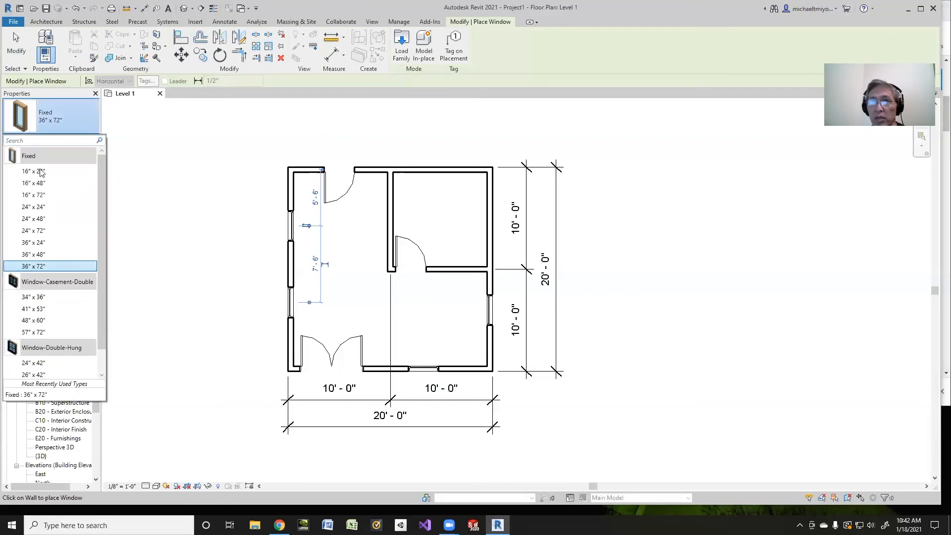
{"action": "mouse_move", "coordinate": [41, 172]}
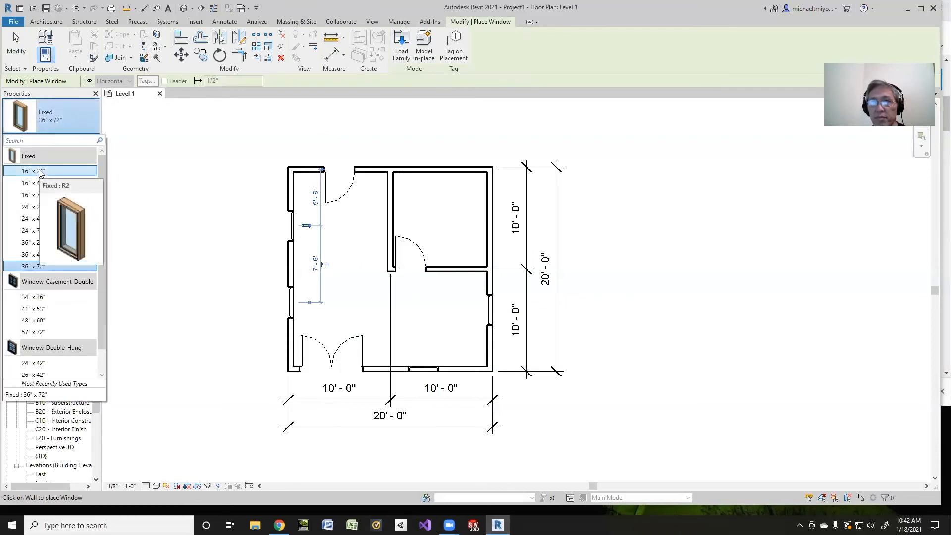
{"action": "left_click", "coordinate": [42, 172]}
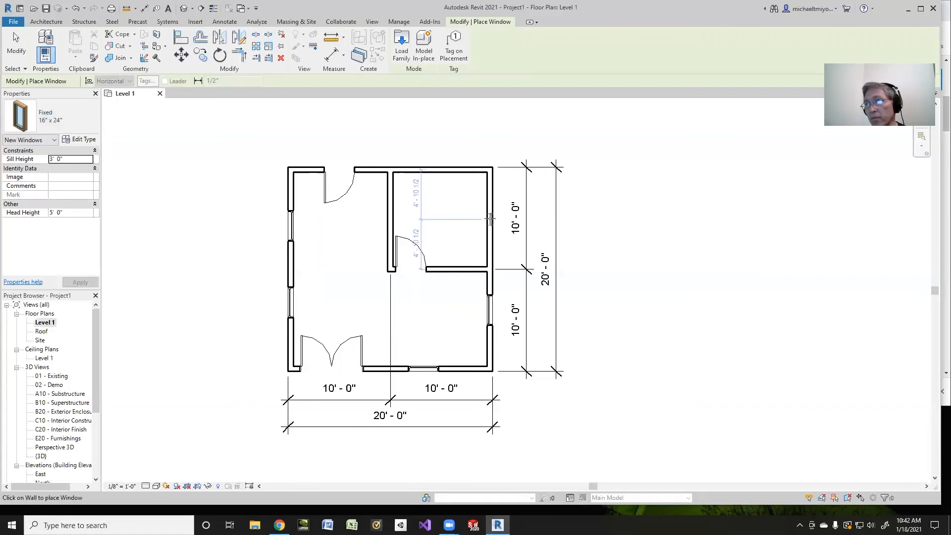
{"action": "left_click", "coordinate": [490, 219]}
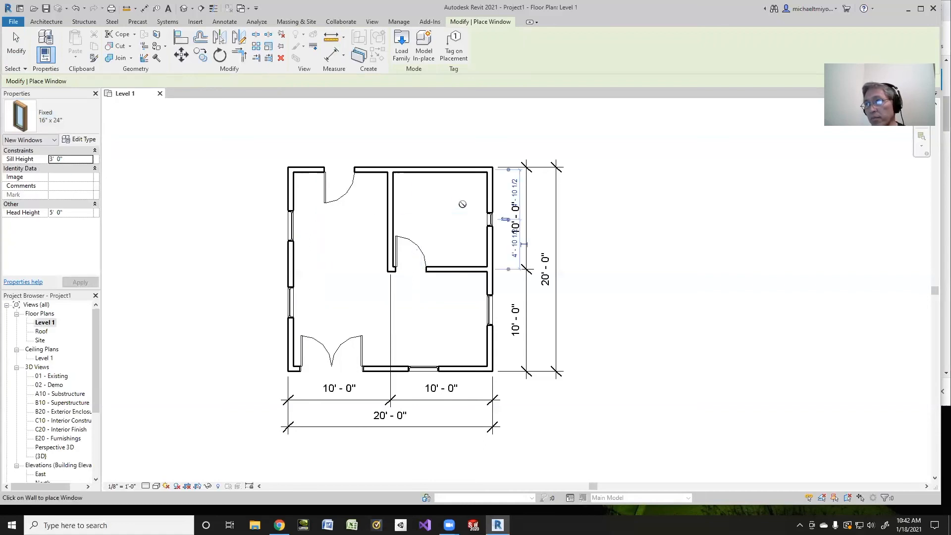
{"action": "left_click", "coordinate": [439, 169]}
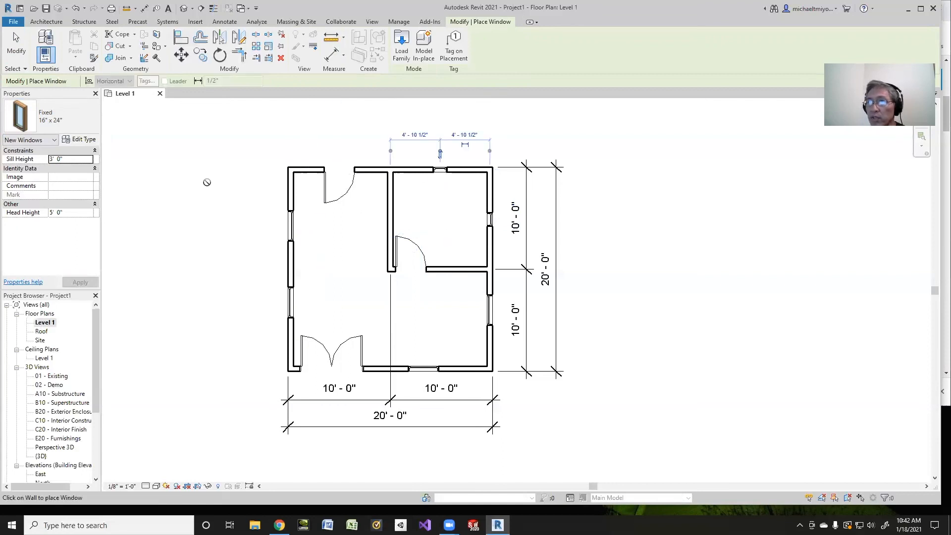
{"action": "left_click", "coordinate": [15, 46]}
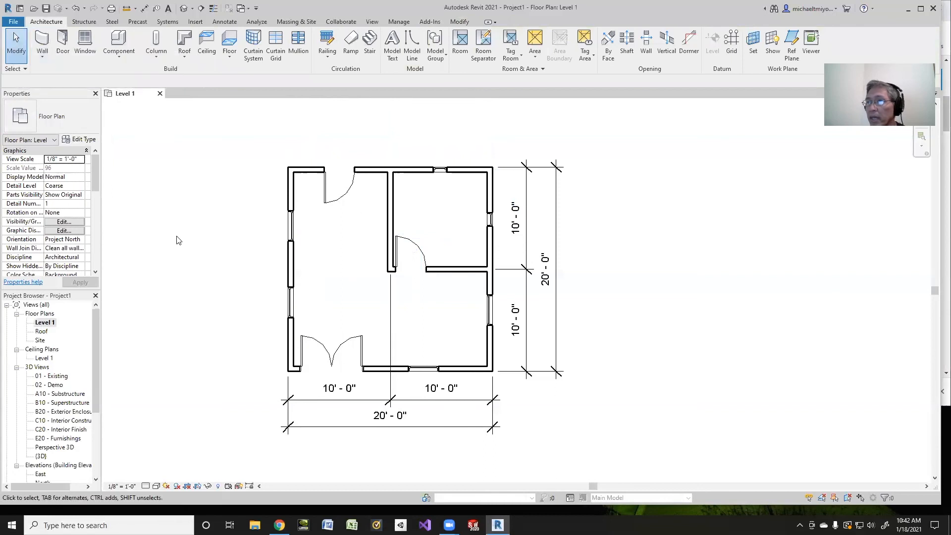